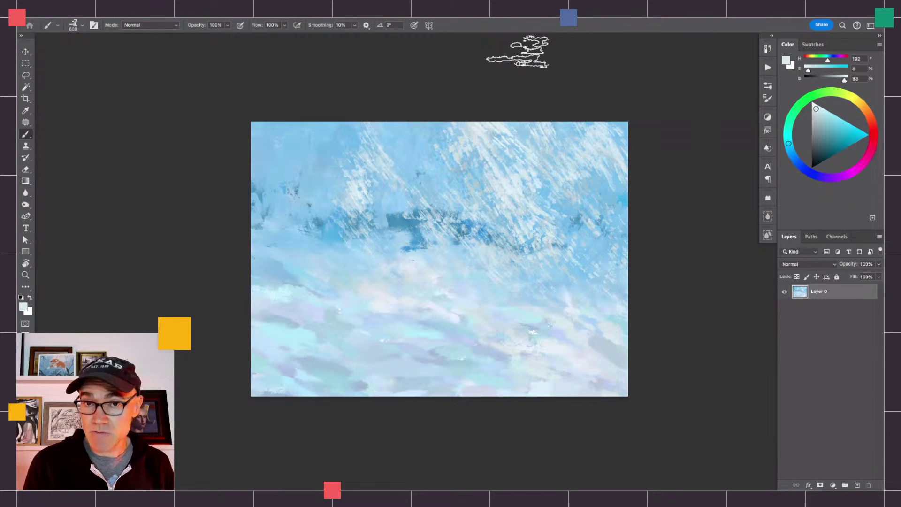
Examine the brush library's options, including the command for getting more brushes.
left_click(767, 86)
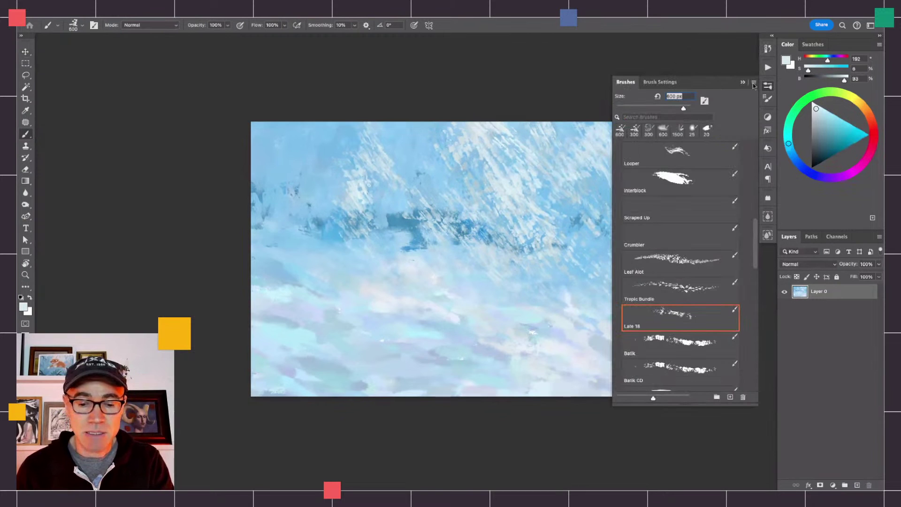
left_click(751, 83)
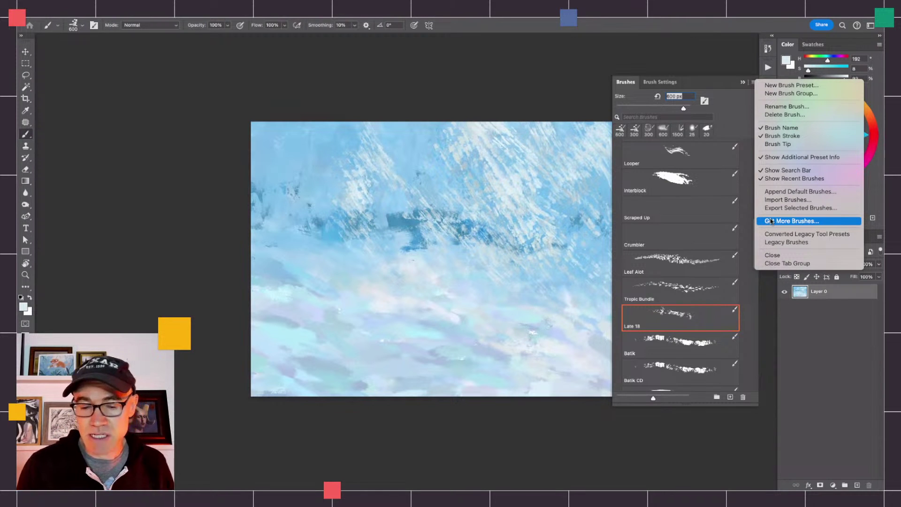
left_click(656, 65)
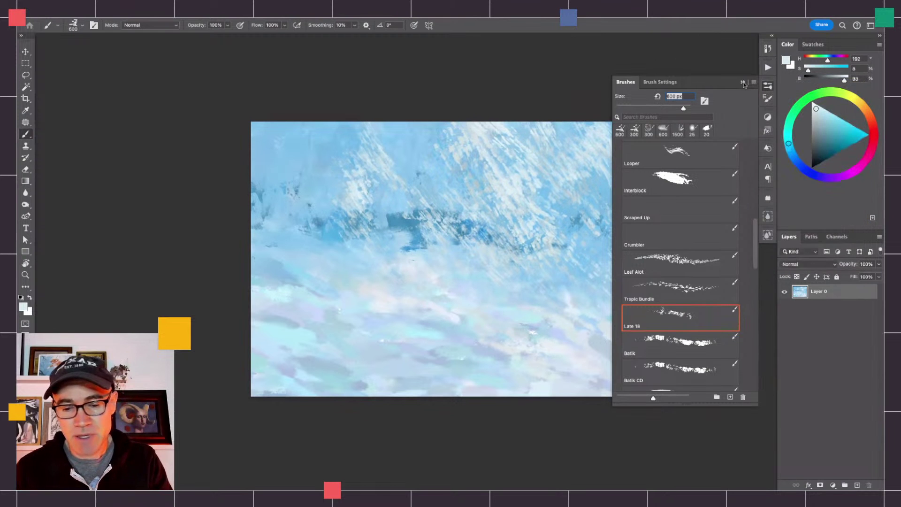
left_click(743, 83)
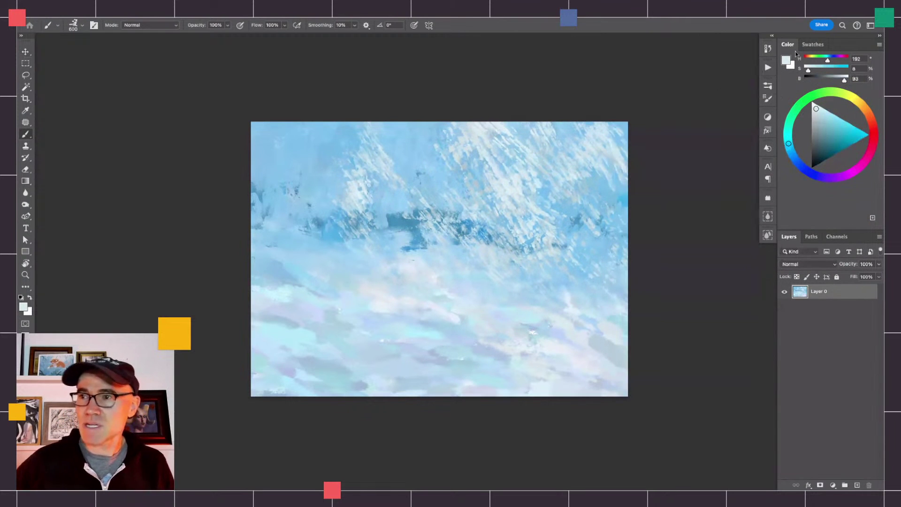
key("Tab")
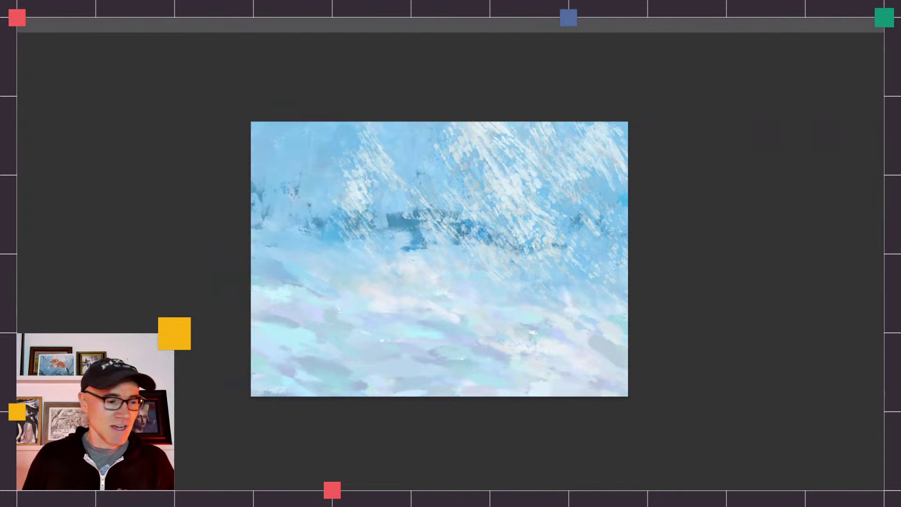
key("Tab")
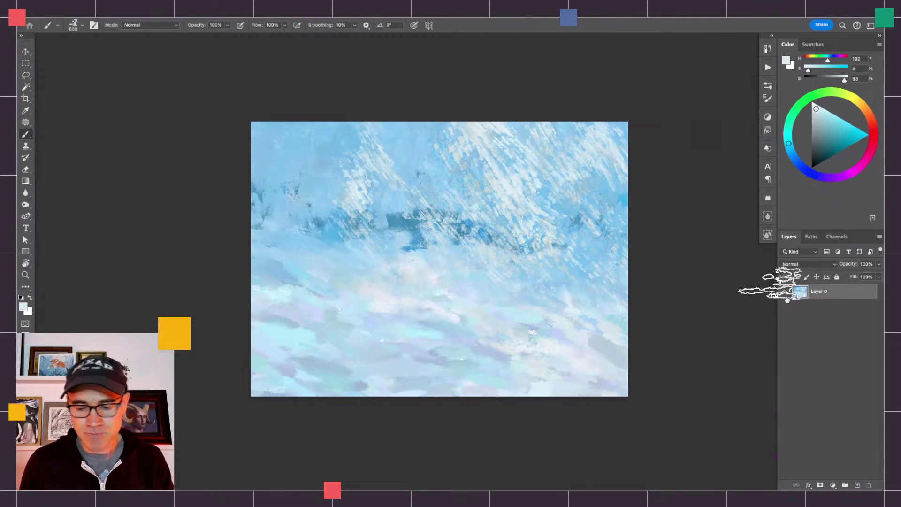
Revert the painting to the blank white canvas and add a new layer above Layer 0.
key("F12")
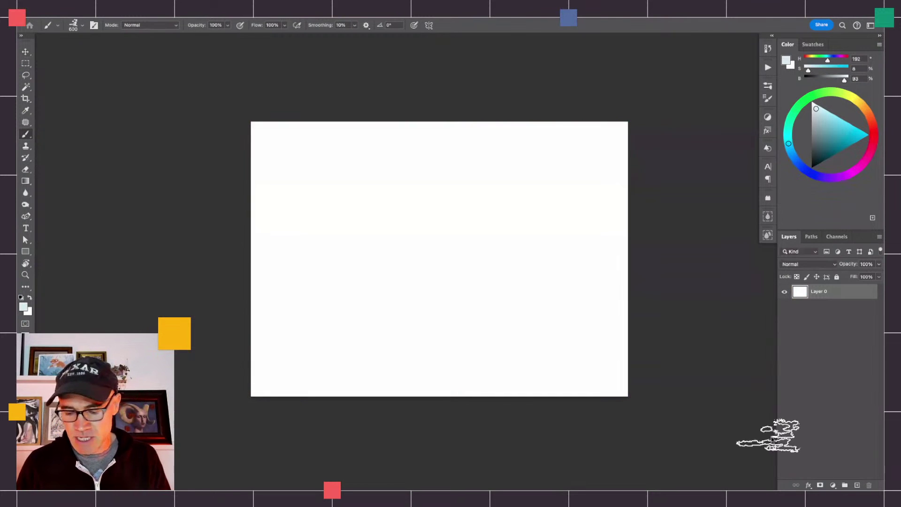
left_click(857, 484)
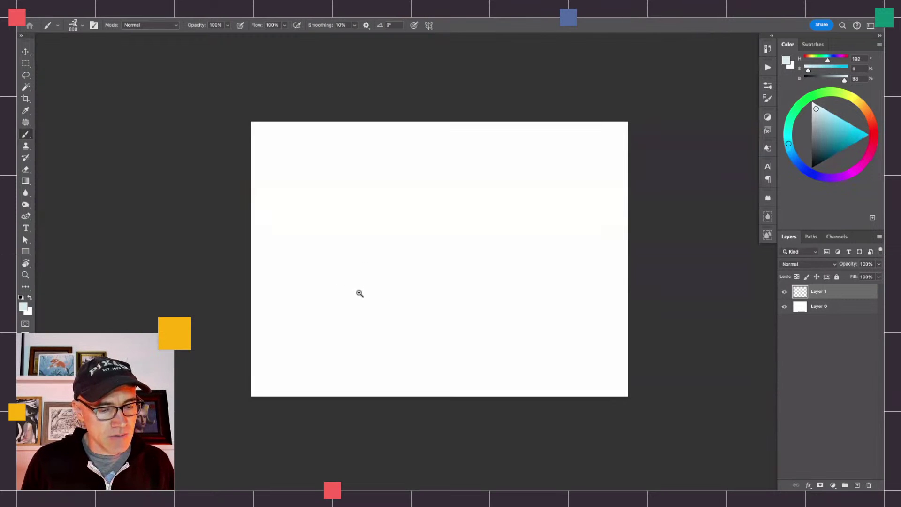
scroll(358, 290, "up", 2)
scroll(332, 308, "right", 2)
Browse the seasonal brush groups, including Winter 2020, Winter 2022 Brushes and Winter-2023, and preview the Staccato Ink brush.
left_click(767, 86)
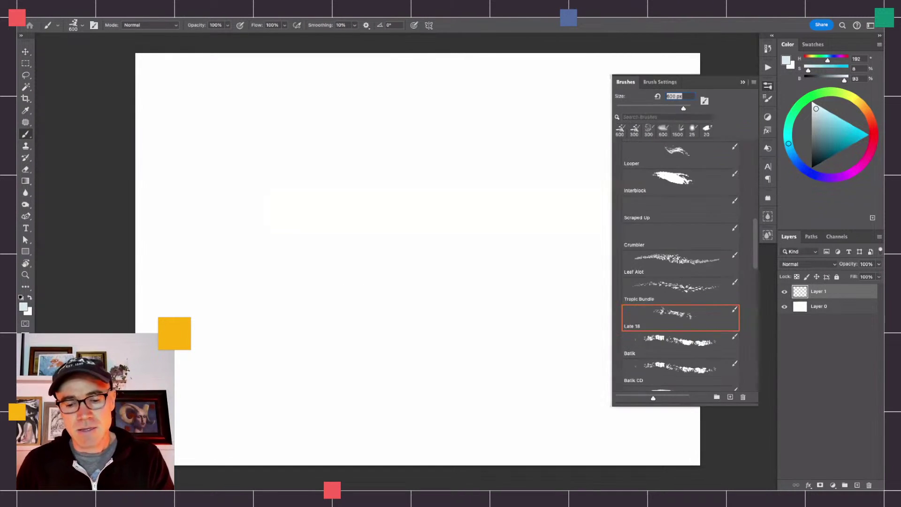
scroll(754, 227, "up", 10)
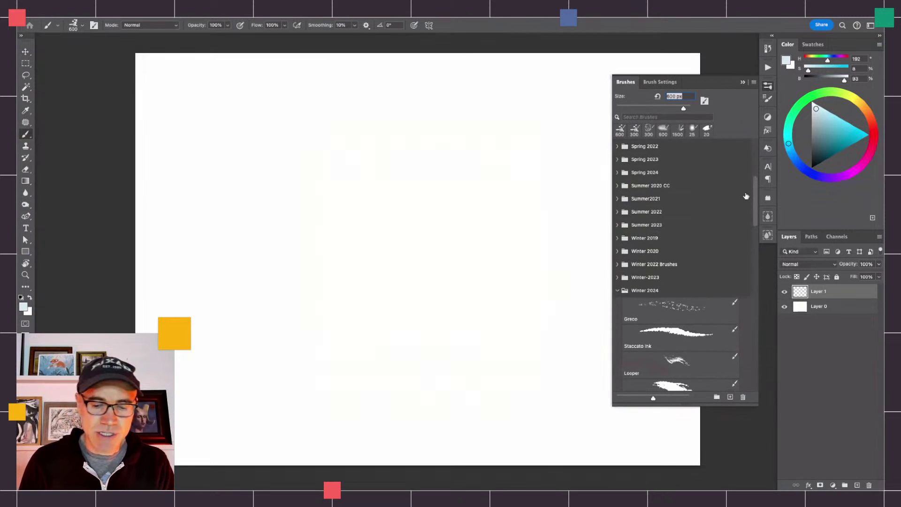
left_click(617, 278)
left_click(617, 264)
left_click(617, 264)
left_click(617, 252)
left_click(617, 251)
left_click(618, 290)
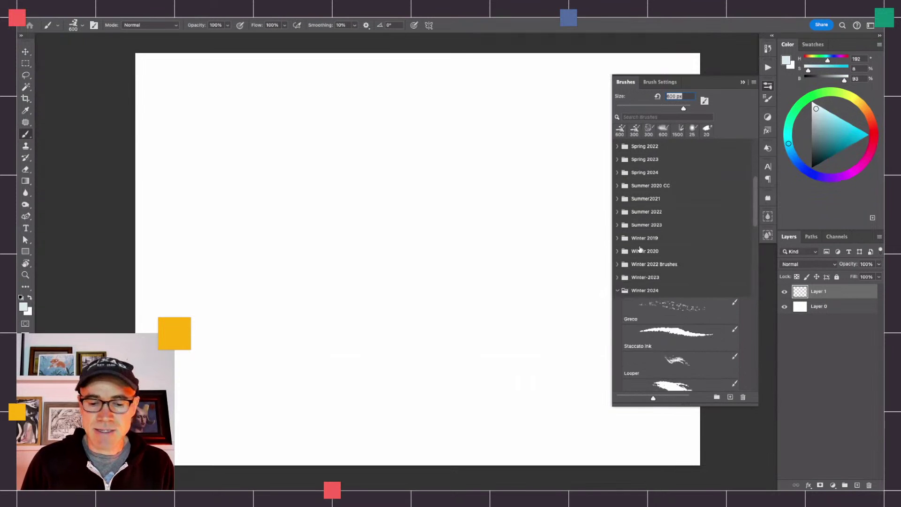
left_click(682, 332)
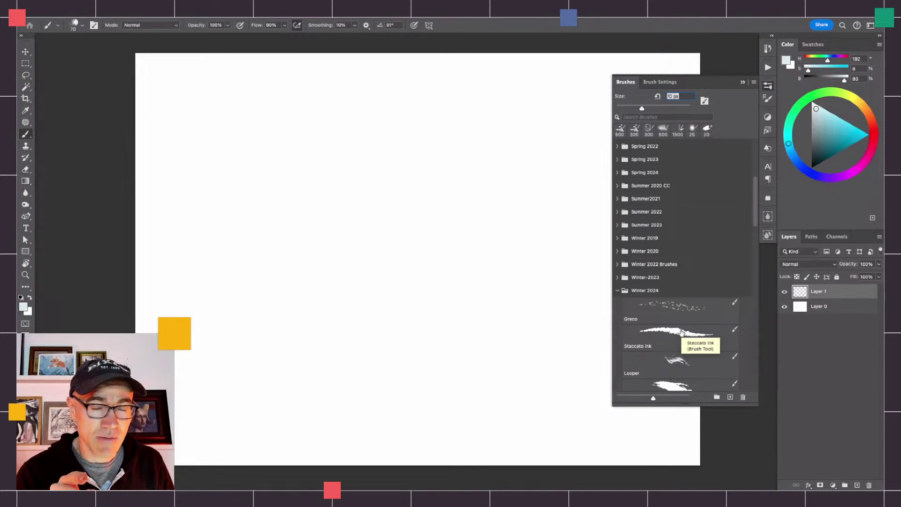
left_click(681, 332)
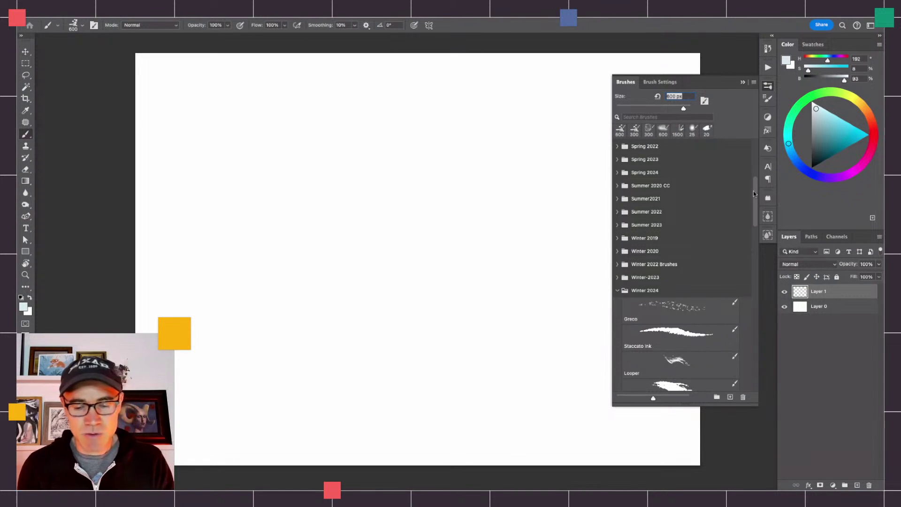
Choose the Greco brush from the Winter 2024 group and set the foreground color to a dark teal.
scroll(736, 232, "down", 15)
scroll(729, 328, "up", 10)
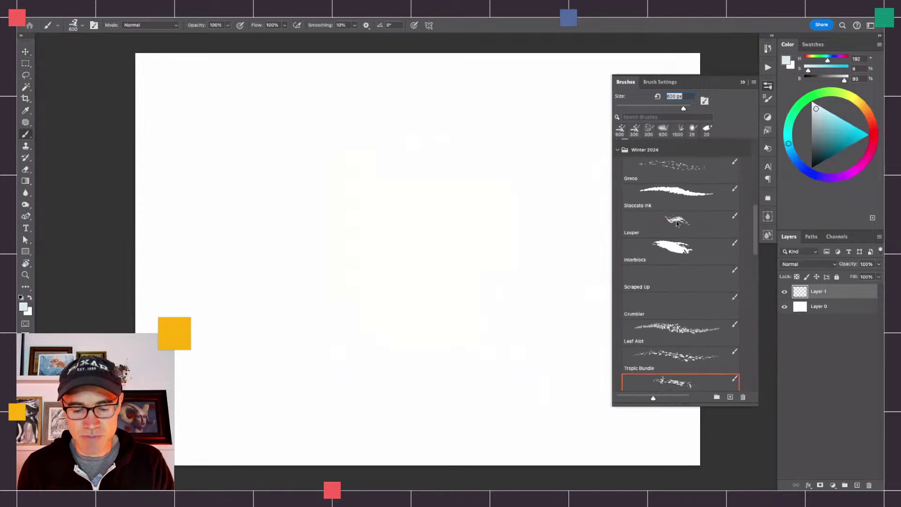
scroll(618, 227, "up", 3)
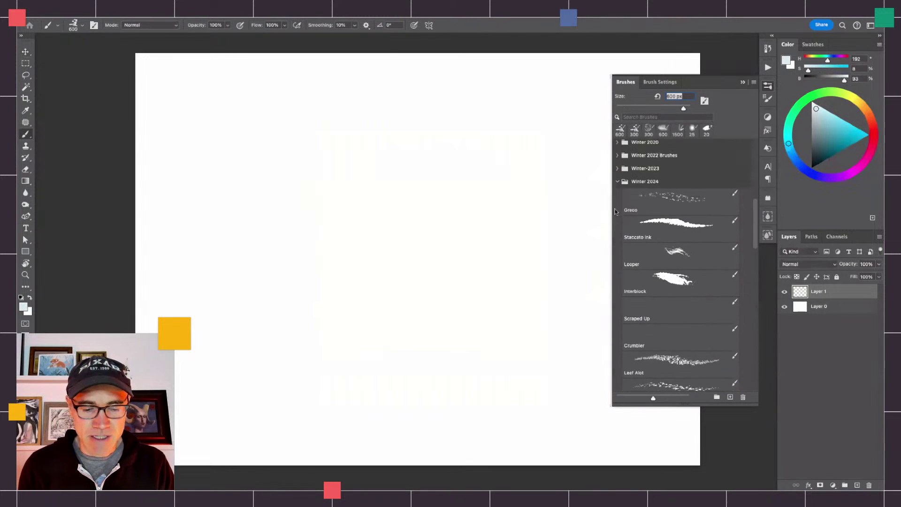
left_click(658, 205)
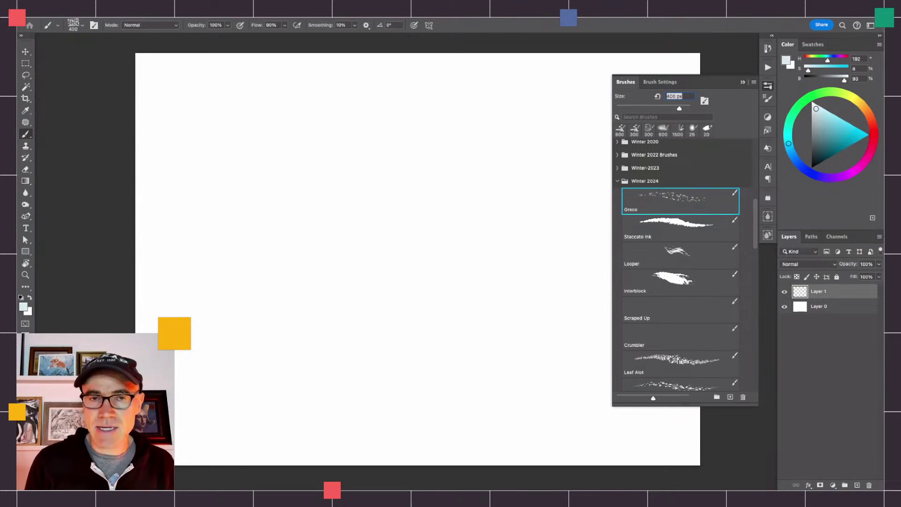
left_click(470, 280)
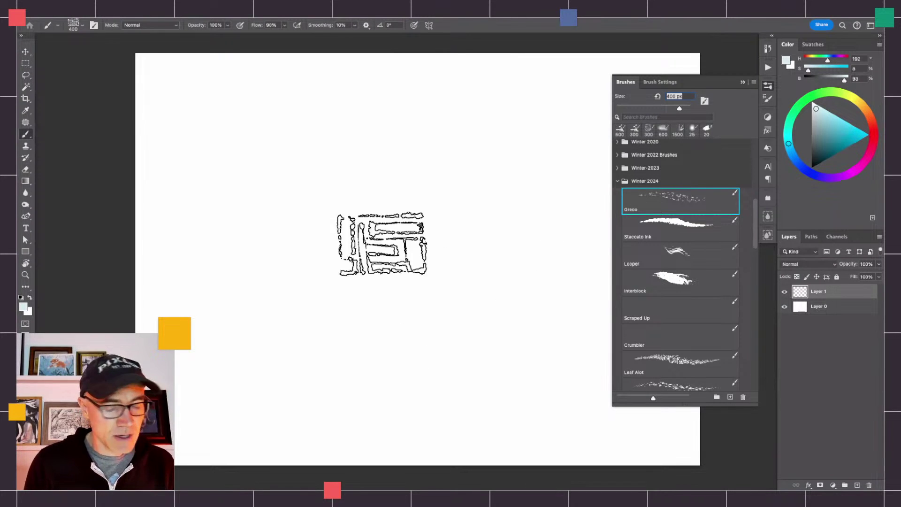
left_click(833, 150)
Try out the Greco brush with teal strokes in varying directions on Layer 1, clearing the layer after each test.
mouse_move(462, 167)
left_mouse_down()
mouse_move(469, 327)
mouse_move(443, 333)
mouse_move(435, 351)
mouse_move(429, 170)
left_mouse_up()
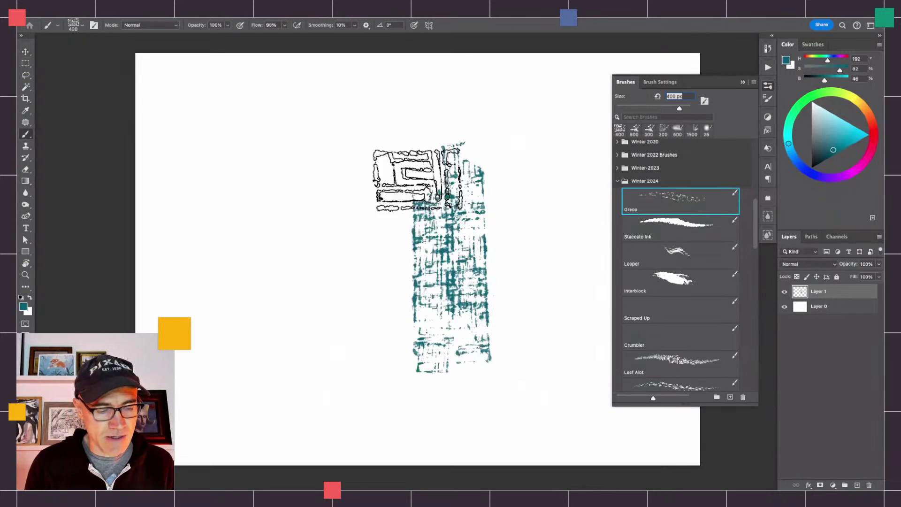
mouse_move(367, 185)
left_mouse_down()
mouse_move(412, 282)
mouse_move(392, 281)
mouse_move(267, 225)
left_mouse_up()
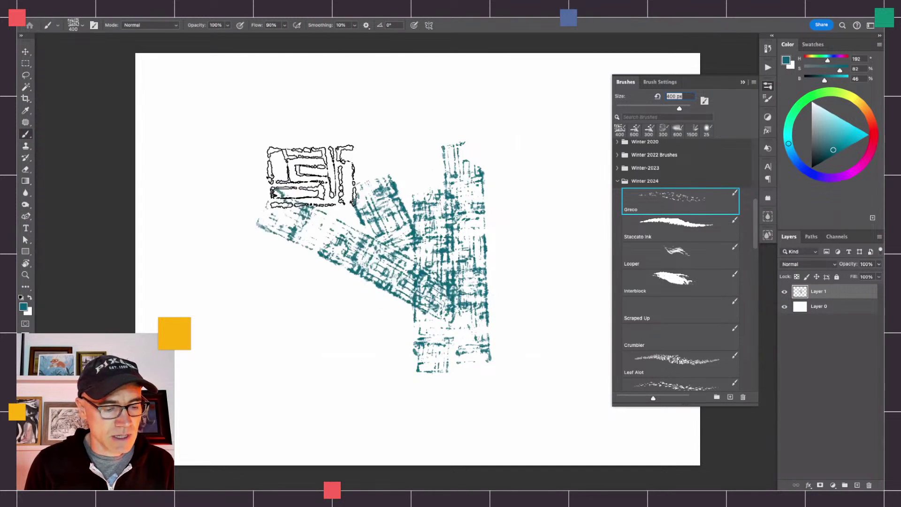
mouse_move(310, 177)
left_mouse_down()
mouse_move(269, 224)
mouse_move(217, 312)
left_mouse_up()
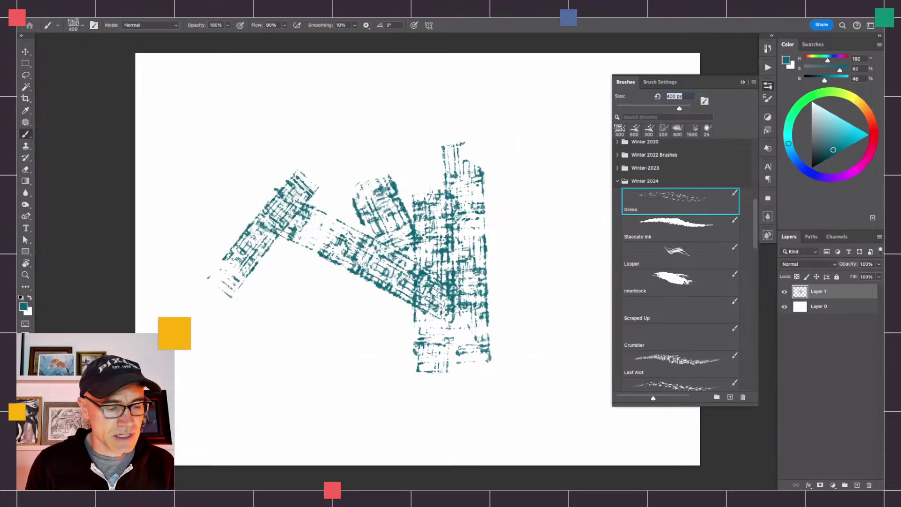
key("ctrl+a")
key("Delete")
key("ctrl+d")
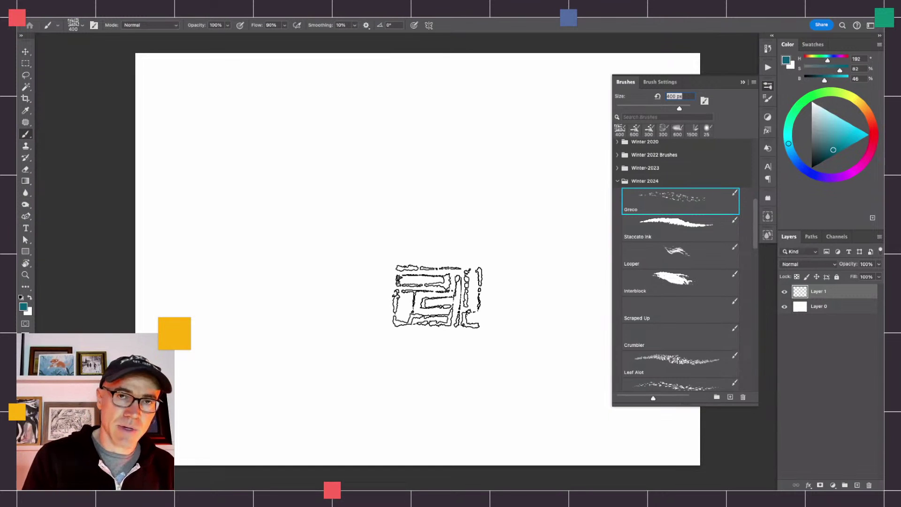
mouse_move(448, 175)
left_mouse_down()
mouse_move(441, 300)
mouse_move(399, 286)
mouse_move(432, 347)
mouse_move(404, 361)
left_mouse_up()
mouse_move(351, 258)
left_mouse_down()
mouse_move(428, 179)
mouse_move(358, 153)
mouse_move(356, 263)
left_mouse_up()
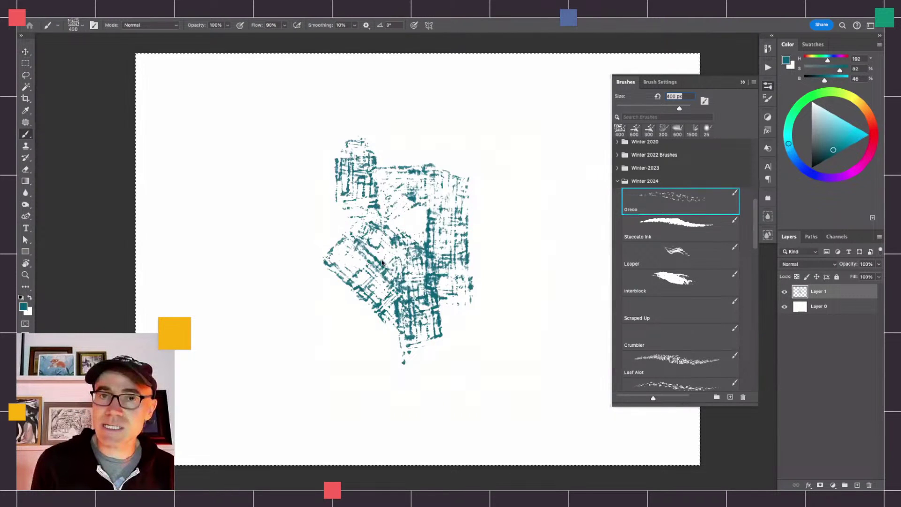
key("Delete")
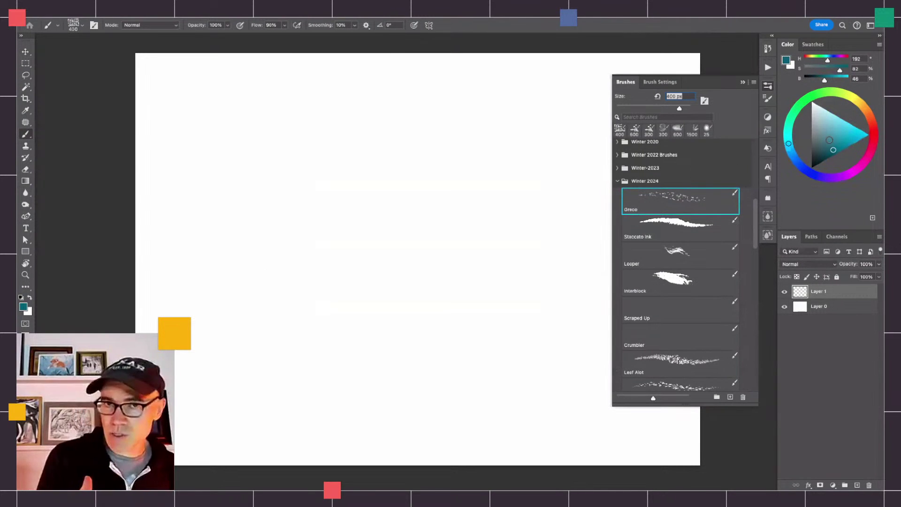
Lasso a large slanted, wavy-edged cloth shape on Layer 1 and fill it with orange (hue 18, saturation 69%, brightness 90%).
left_click(868, 116)
left_click(846, 128)
key("l")
mouse_move(544, 189)
left_mouse_down()
mouse_move(390, 143)
mouse_move(264, 335)
mouse_move(435, 400)
mouse_move(497, 313)
mouse_move(554, 194)
left_mouse_up()
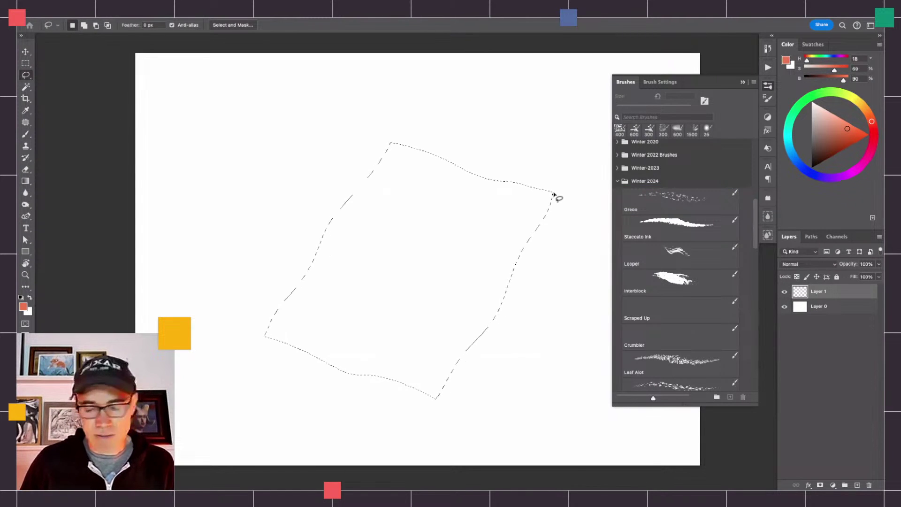
key("alt+BackSpace")
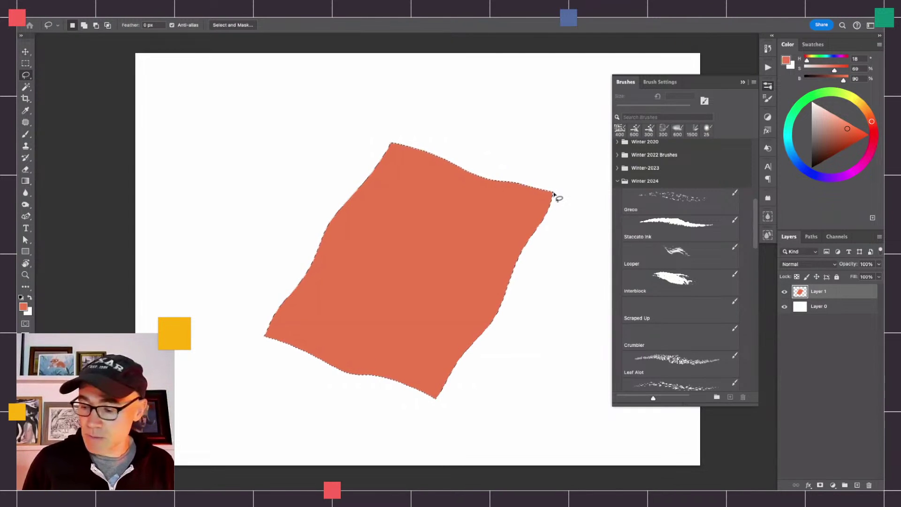
Cover the orange shape with darker red woven texture using the Greco brush, and deselect it.
key("b")
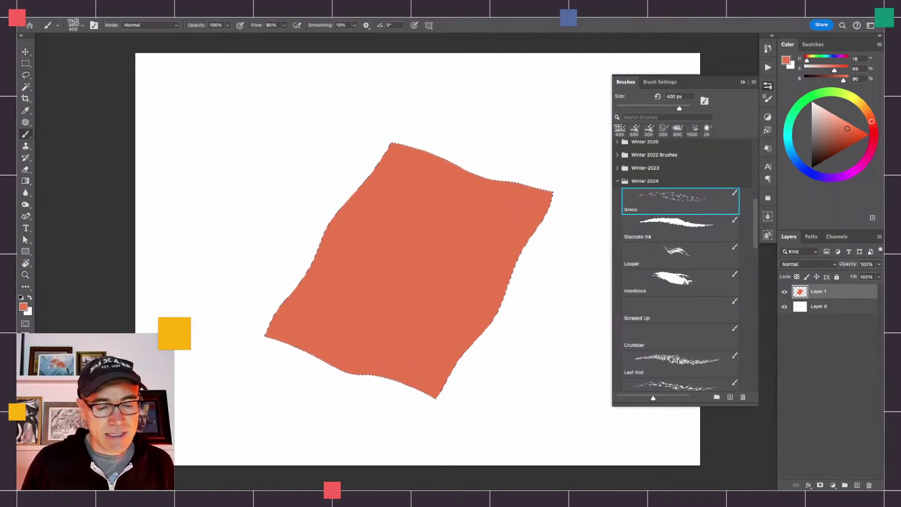
left_click_drag(871, 121, 873, 128)
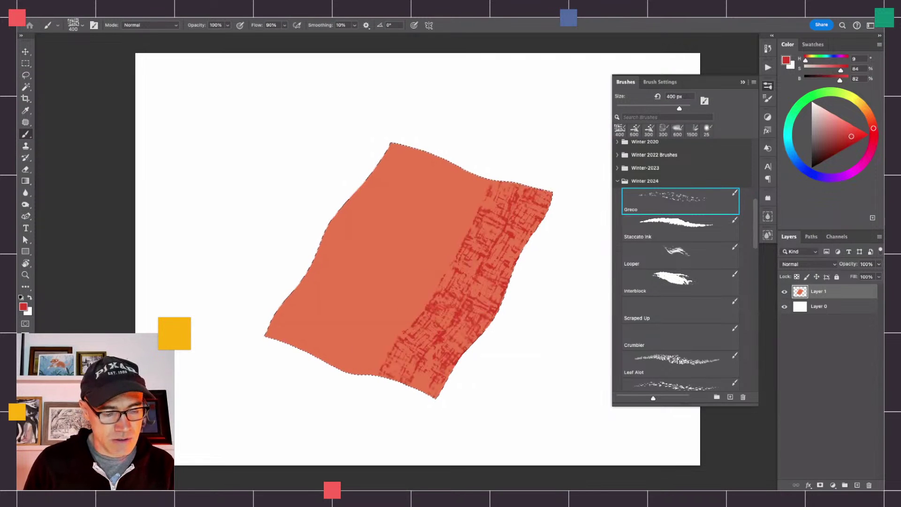
left_click_drag(360, 381, 396, 266)
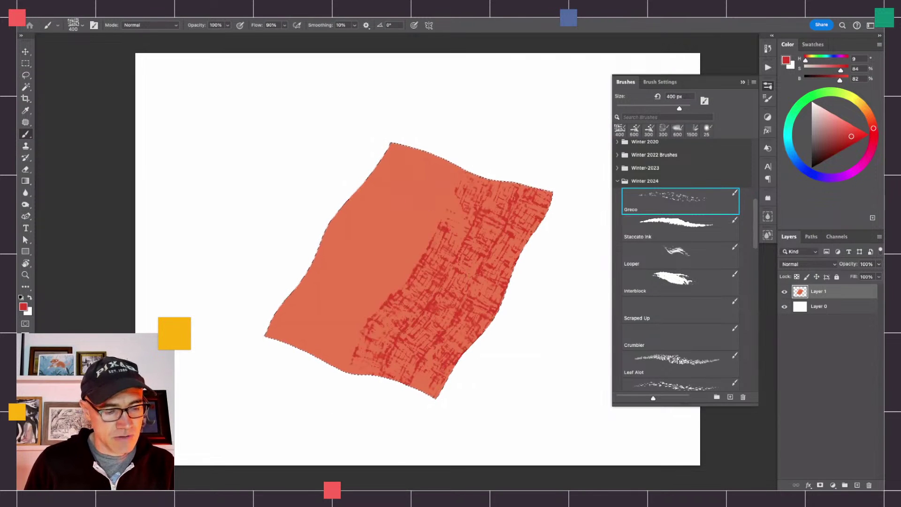
left_click(281, 344)
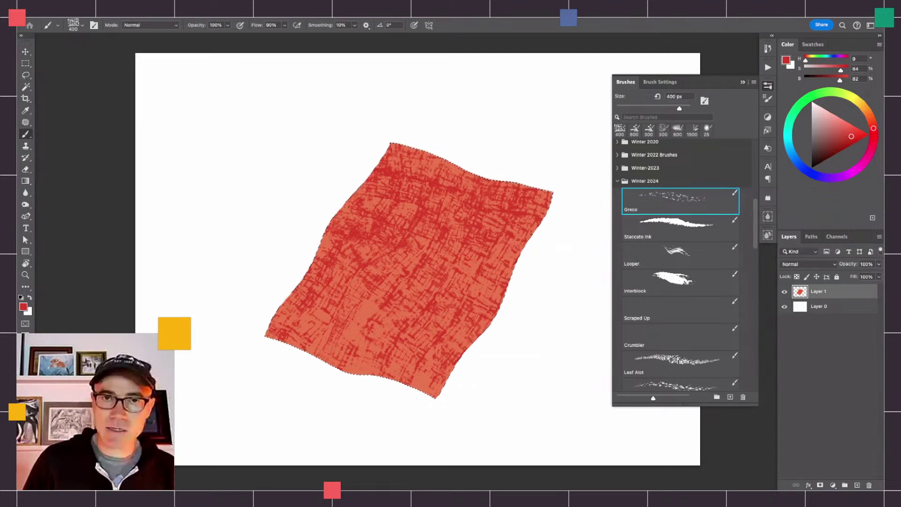
key("ctrl+d")
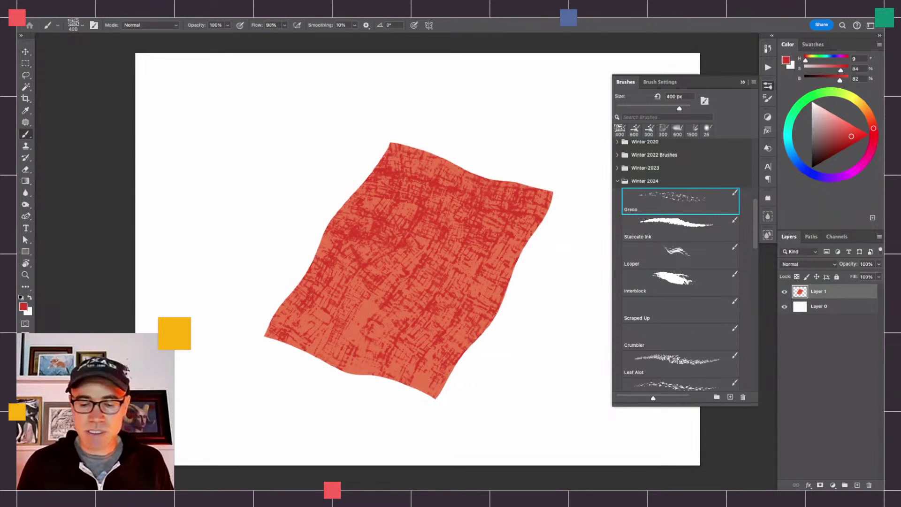
Hide Layer 1 and paint a near-black red cluster of foliage on a new layer with the Leaf Alot brush.
left_click(784, 291)
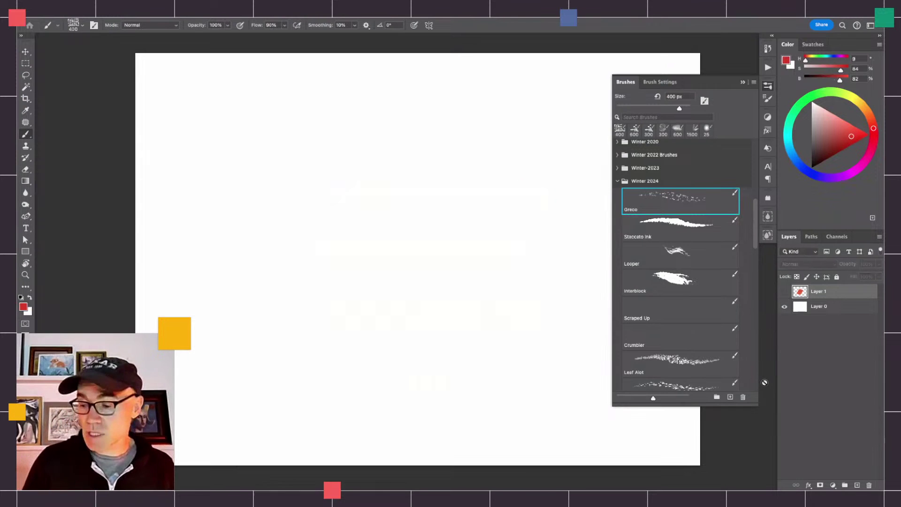
scroll(720, 215, "down", 8)
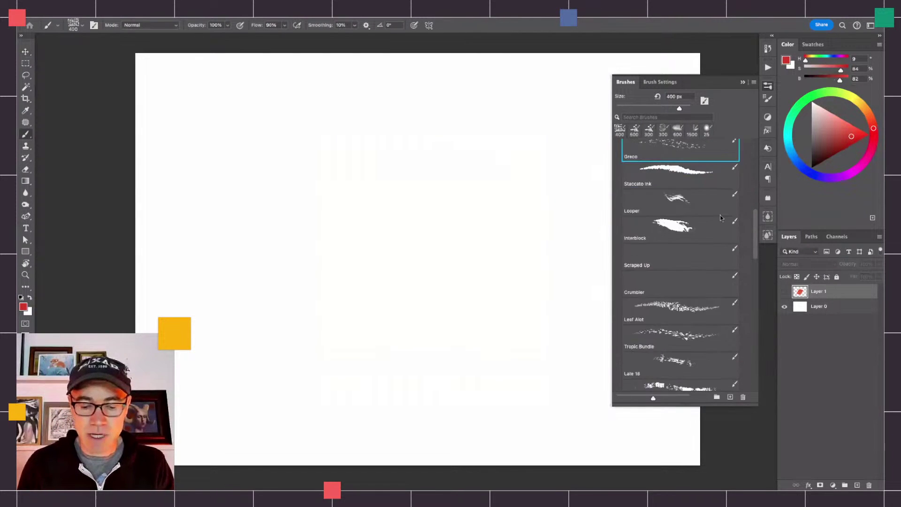
scroll(628, 278, "down", 3)
scroll(624, 289, "up", 8)
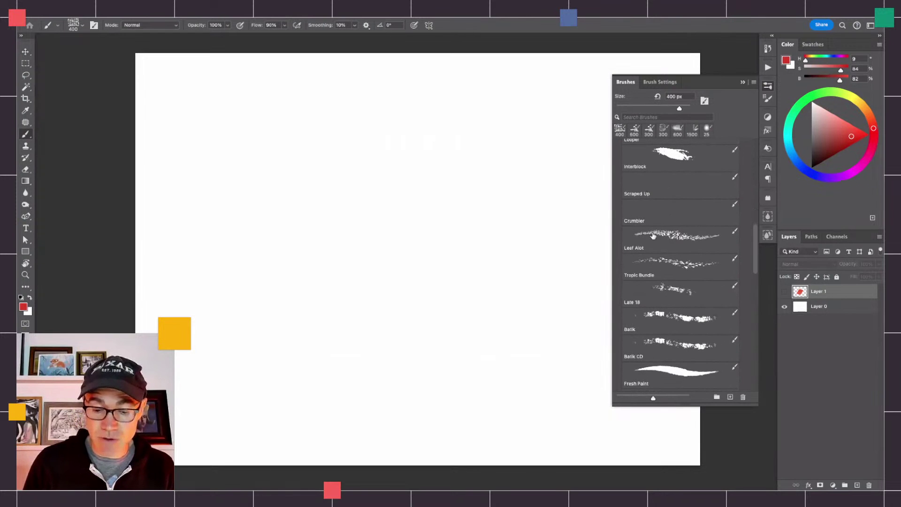
left_click(653, 234)
left_click(816, 165)
left_click(857, 485)
mouse_move(422, 304)
left_mouse_down()
mouse_move(399, 281)
mouse_move(413, 241)
mouse_move(352, 213)
mouse_move(319, 216)
mouse_move(276, 291)
mouse_move(253, 239)
mouse_move(371, 206)
mouse_move(474, 263)
mouse_move(385, 183)
left_mouse_up()
Switch back to the Greco brush in the Winter 2024 group and collapse the brush library.
scroll(666, 211, "up", 5)
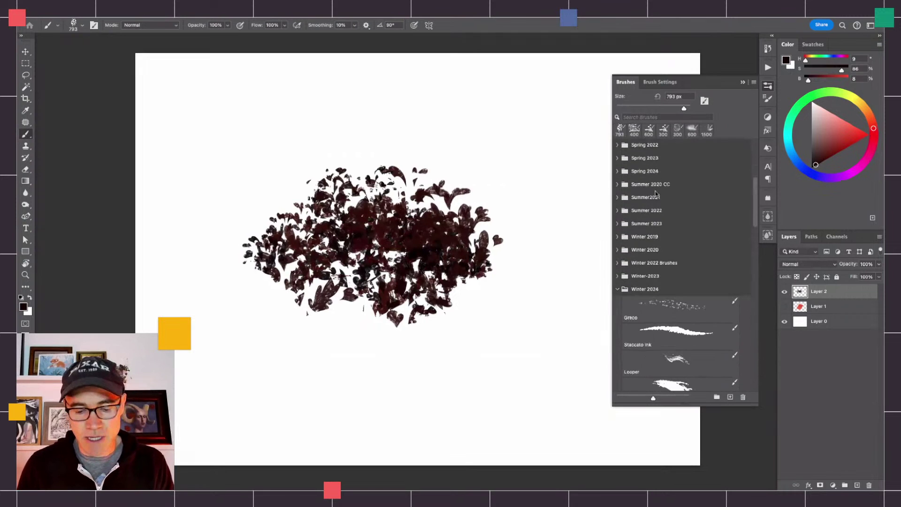
scroll(656, 194, "down", 1)
left_click(658, 286)
left_click(742, 81)
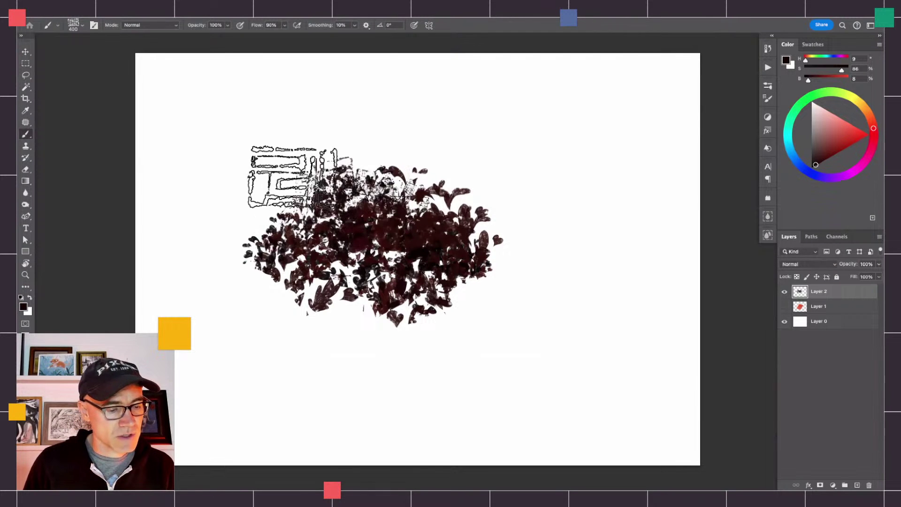
Paint black woven Greco texture around the upper-left edge of the foliage cluster and along its upper side on Layer 2.
left_click(304, 177)
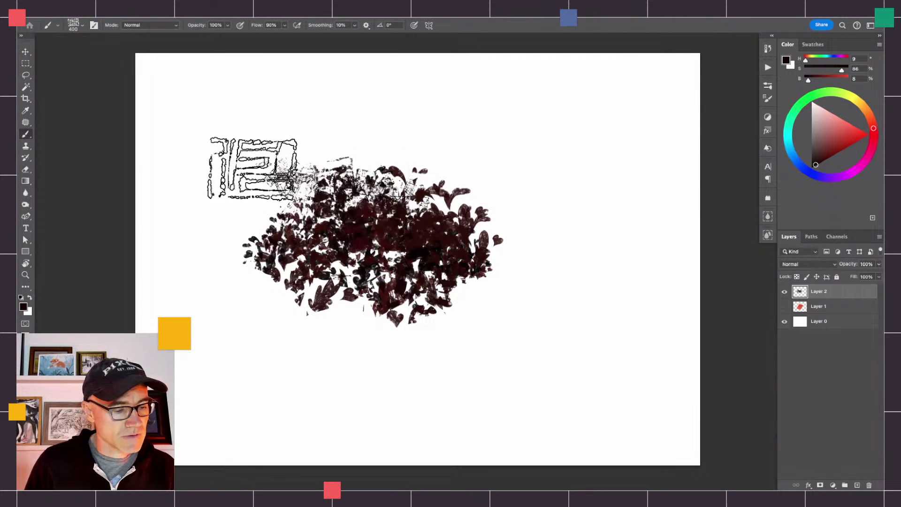
left_click(282, 176)
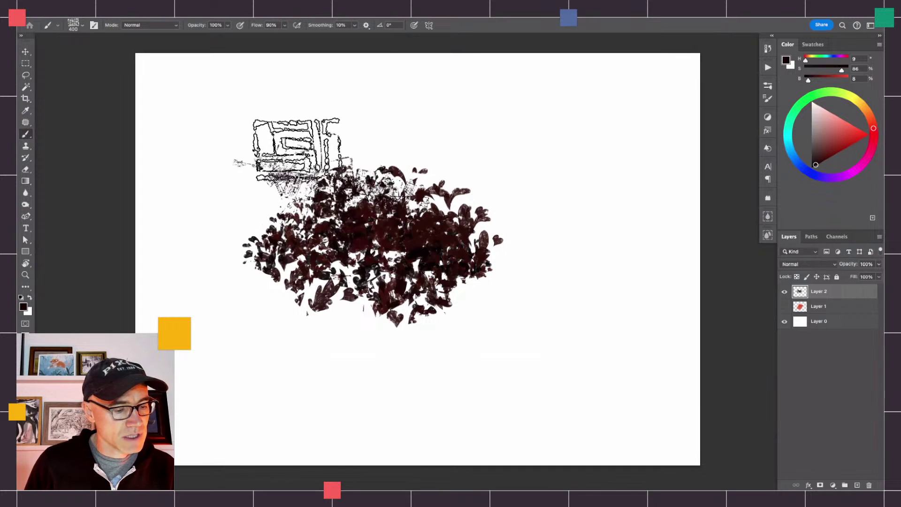
left_click(303, 161)
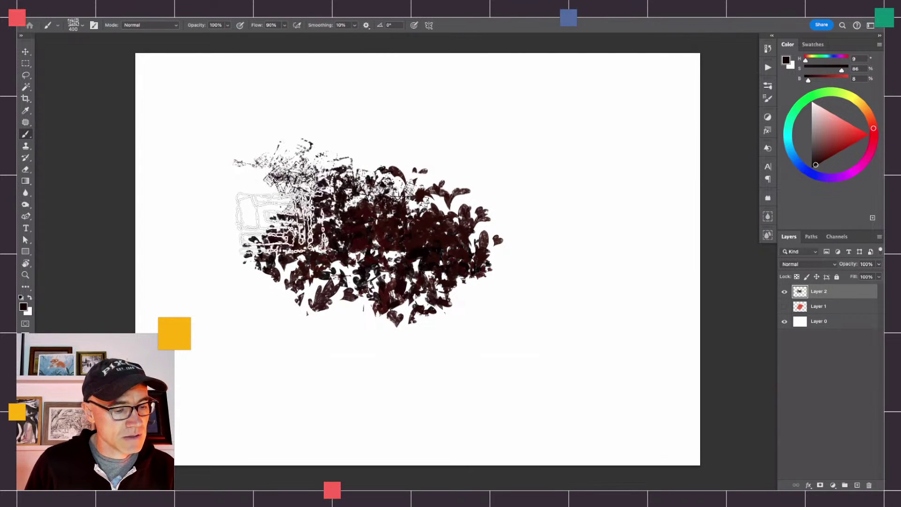
left_click(260, 183)
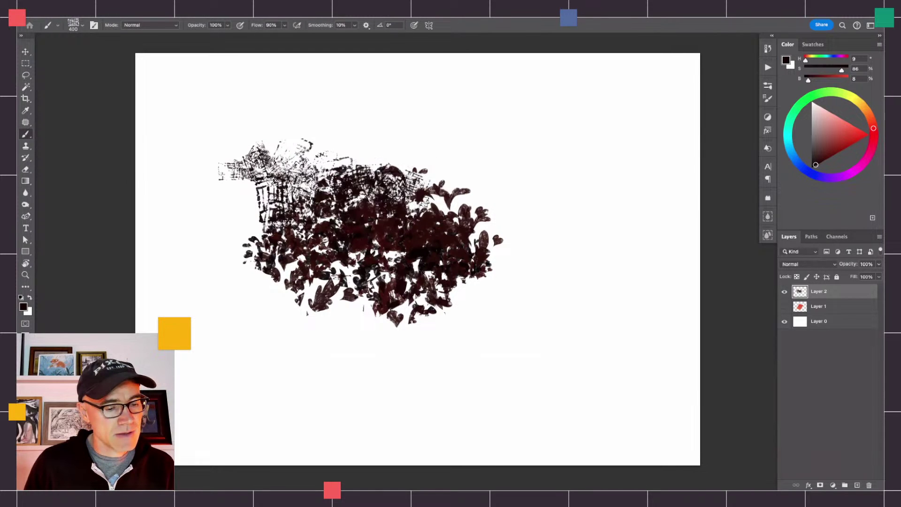
left_click(448, 207)
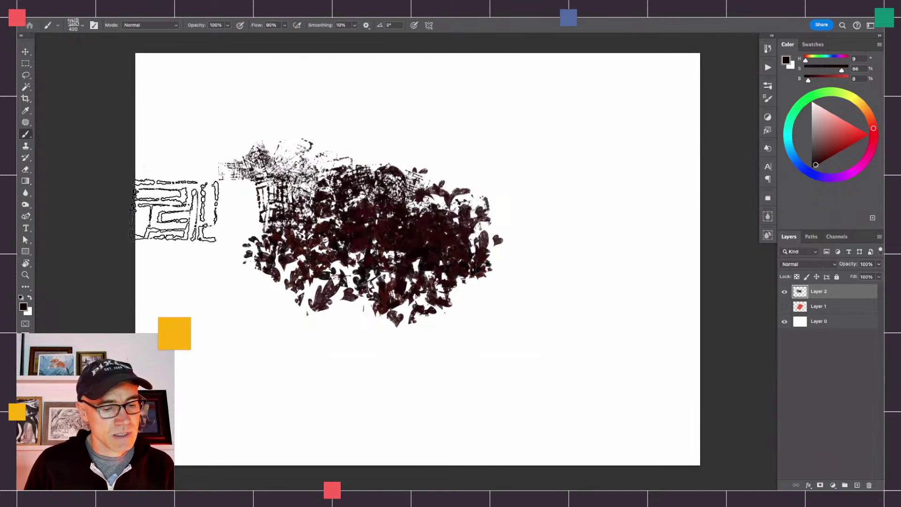
Paint muted red Greco texture across the middle of the foliage cluster, and clear everything from Layer 2.
left_click(439, 230, "alt")
left_click(397, 226, "alt")
mouse_move(396, 233)
left_mouse_down()
mouse_move(410, 205)
mouse_move(403, 184)
mouse_move(388, 215)
mouse_move(335, 244)
mouse_move(344, 226)
mouse_move(330, 181)
mouse_move(299, 227)
mouse_move(294, 184)
mouse_move(267, 185)
mouse_move(349, 201)
mouse_move(437, 202)
left_mouse_up()
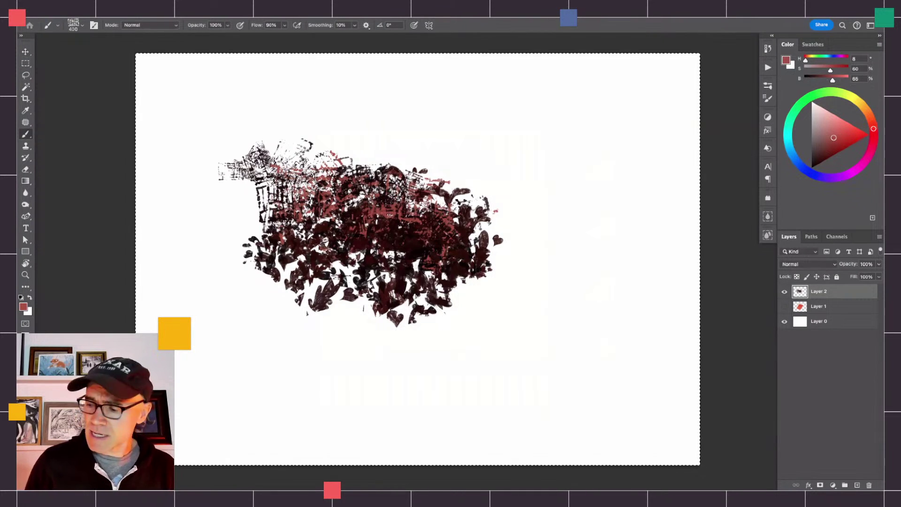
key("Delete")
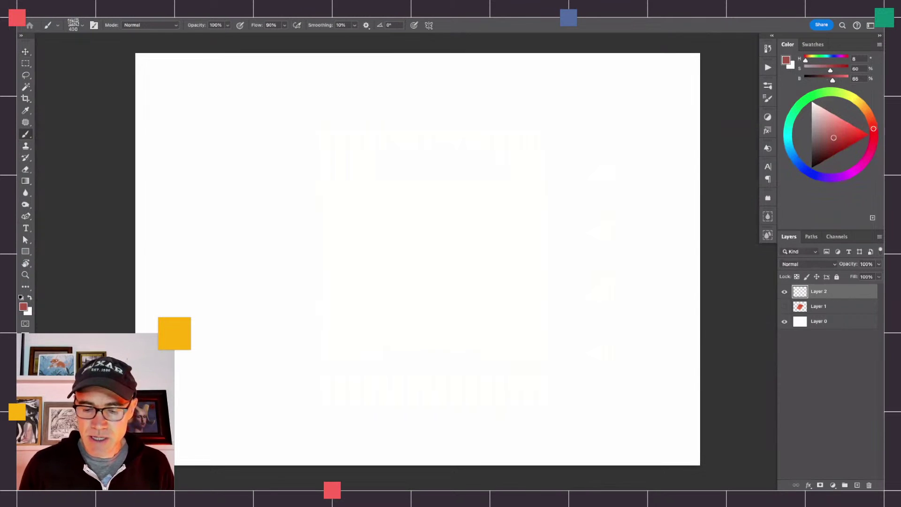
Switch to the Staccato Ink brush in the Winter 2024 group and reset the foreground color to default black.
left_click(768, 85)
left_click(653, 320)
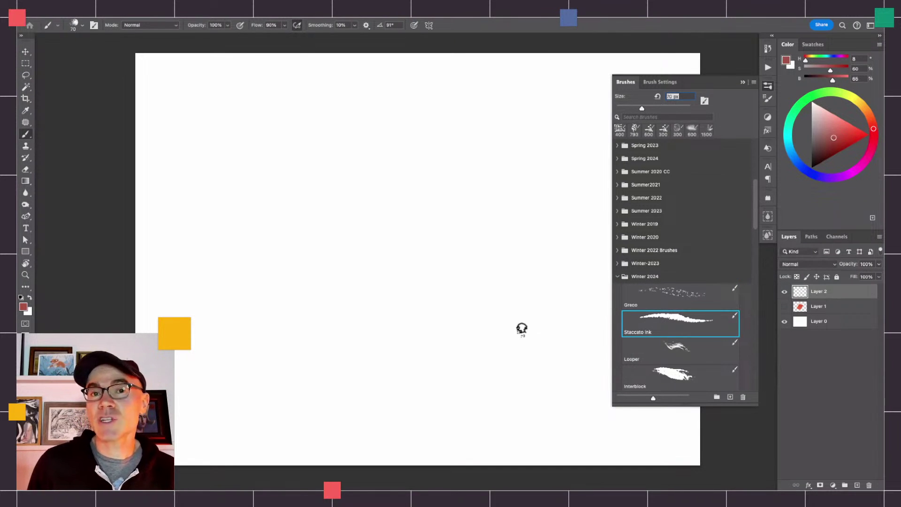
left_click(20, 297)
key("super+equal")
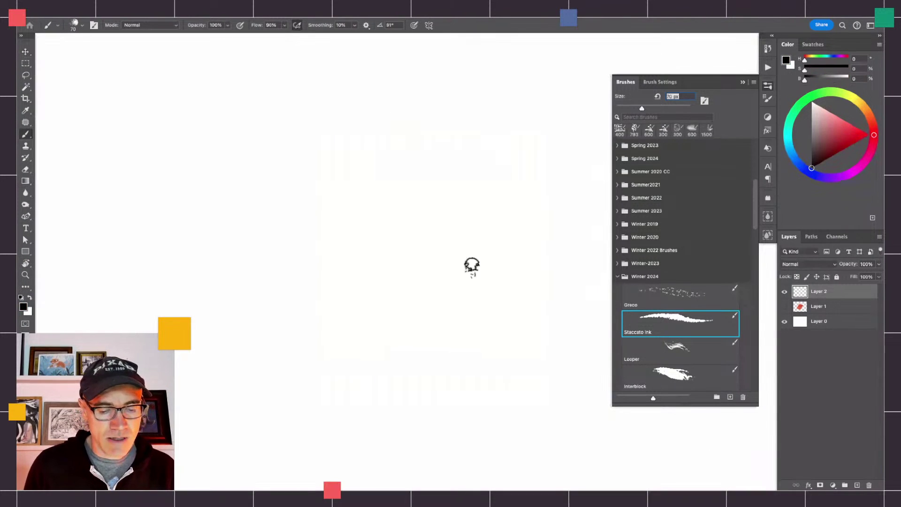
Paint sweeping, overlapping curves, a loop and a wavy line of varying thickness with Staccato Ink, and clear them from Layer 2.
mouse_move(536, 281)
left_mouse_down()
mouse_move(506, 243)
mouse_move(309, 145)
mouse_move(325, 238)
mouse_move(364, 265)
left_mouse_up()
mouse_move(461, 327)
left_mouse_down()
mouse_move(382, 306)
mouse_move(345, 360)
left_mouse_up()
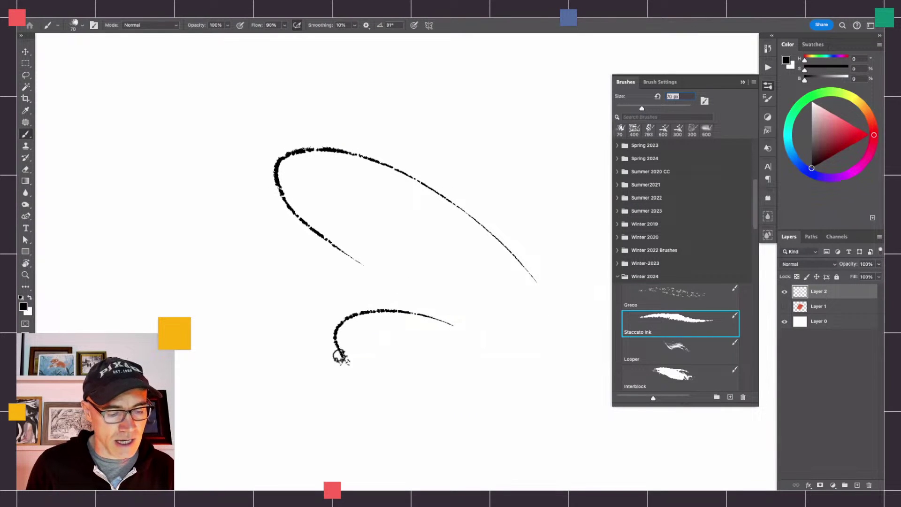
mouse_move(474, 272)
left_mouse_down()
mouse_move(261, 274)
mouse_move(279, 297)
left_mouse_up()
mouse_move(416, 396)
left_mouse_down()
mouse_move(416, 283)
mouse_move(213, 177)
mouse_move(227, 221)
left_mouse_up()
left_click_drag(326, 281, 228, 304)
mouse_move(300, 331)
left_mouse_down()
mouse_move(225, 334)
mouse_move(260, 387)
left_mouse_up()
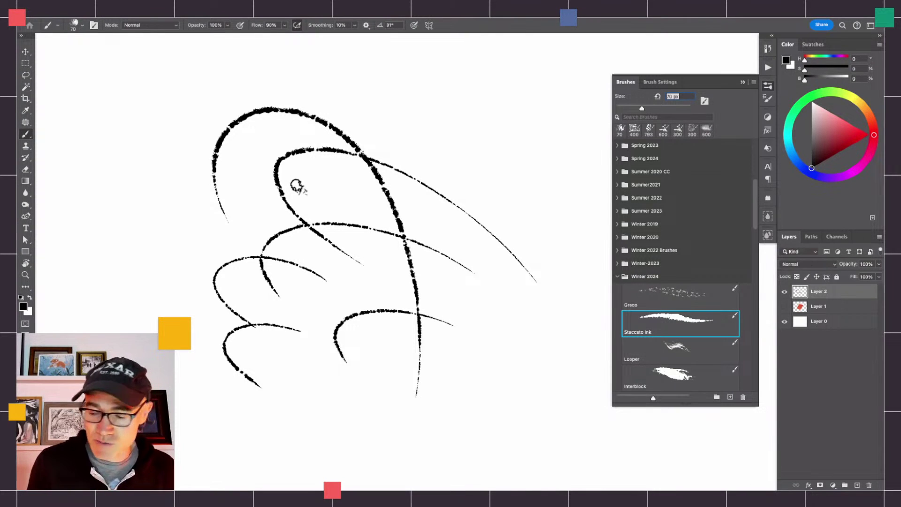
mouse_move(520, 141)
left_mouse_down()
mouse_move(447, 181)
mouse_move(363, 300)
mouse_move(417, 361)
mouse_move(506, 270)
mouse_move(460, 308)
mouse_move(453, 387)
left_mouse_up()
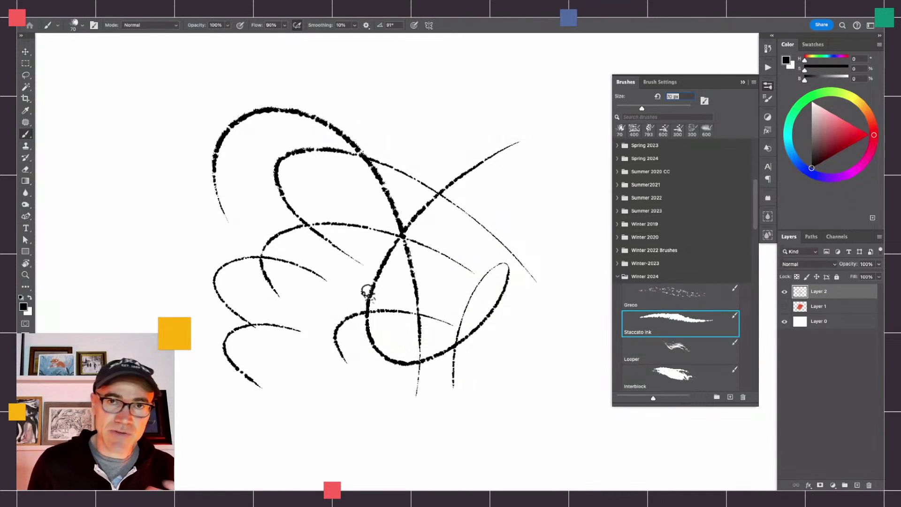
mouse_move(571, 135)
left_mouse_down()
mouse_move(509, 92)
mouse_move(450, 108)
mouse_move(564, 202)
mouse_move(529, 224)
mouse_move(571, 270)
mouse_move(541, 307)
mouse_move(560, 345)
mouse_move(535, 376)
mouse_move(544, 393)
left_mouse_up()
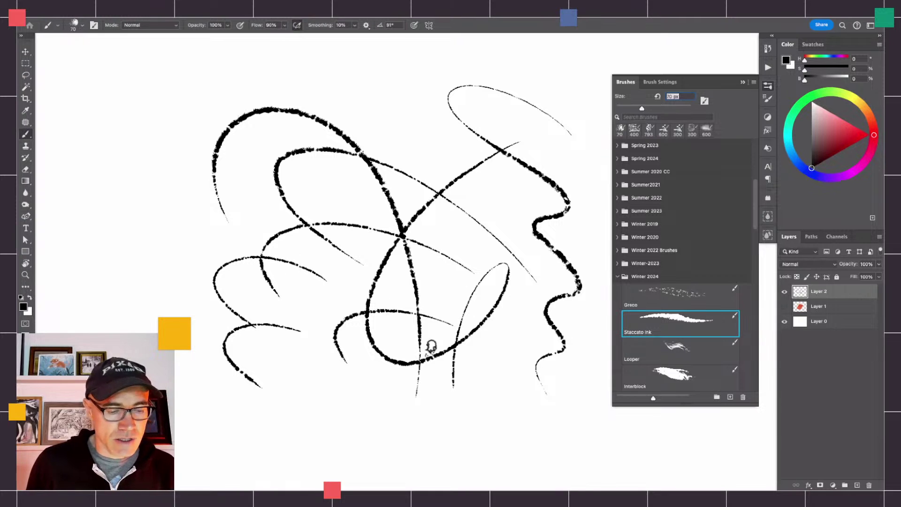
key("Delete")
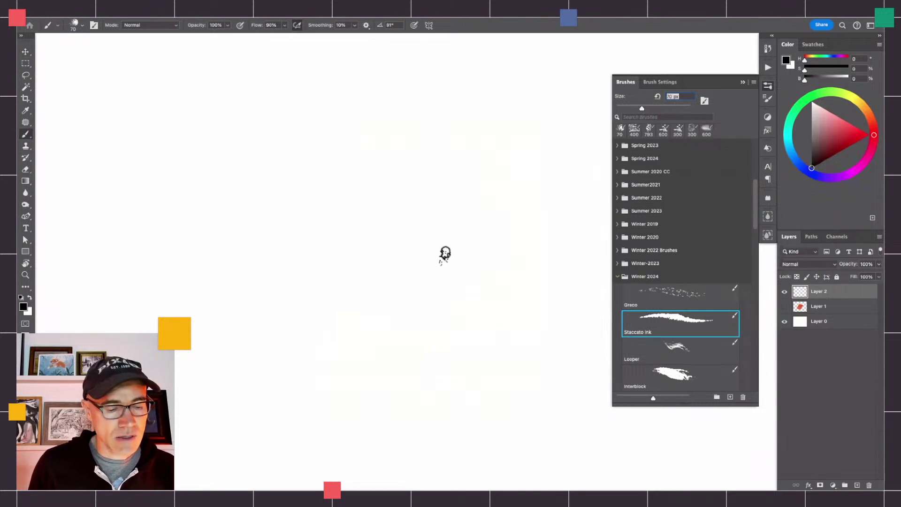
Paint a stack of eight short, thick, parallel slanted strokes with Staccato Ink in the middle of the canvas.
left_click_drag(444, 254, 351, 196)
mouse_move(434, 277)
left_mouse_down()
mouse_move(339, 217)
mouse_move(413, 286)
left_mouse_up()
mouse_move(344, 264)
left_mouse_down()
mouse_move(410, 300)
mouse_move(332, 285)
left_mouse_up()
left_click_drag(394, 341, 325, 301)
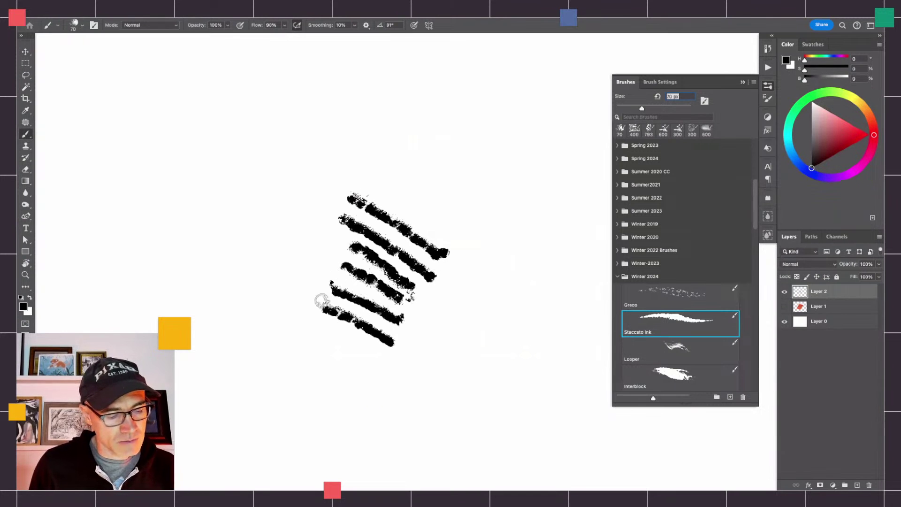
left_click_drag(371, 359, 311, 320)
left_click_drag(358, 375, 314, 352)
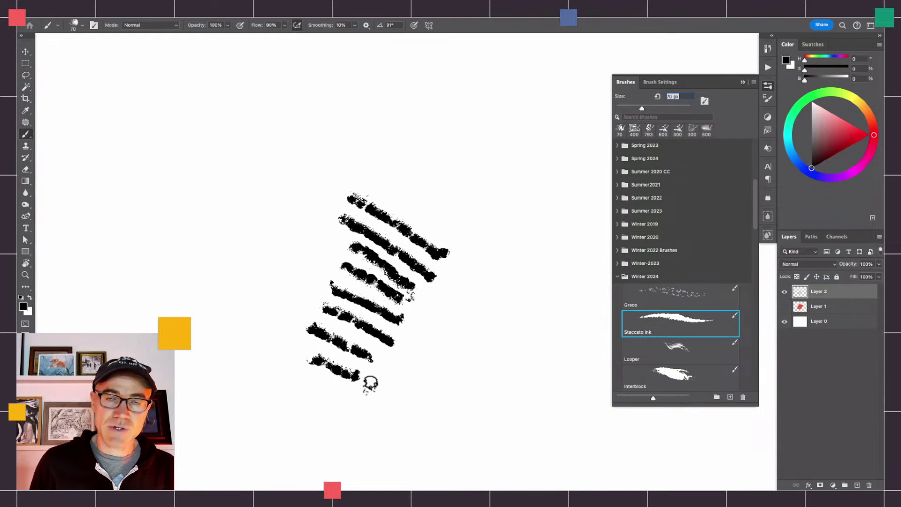
Examine the rough edges of the thick slanted strokes, and cut them all from Layer 2.
left_click(313, 373)
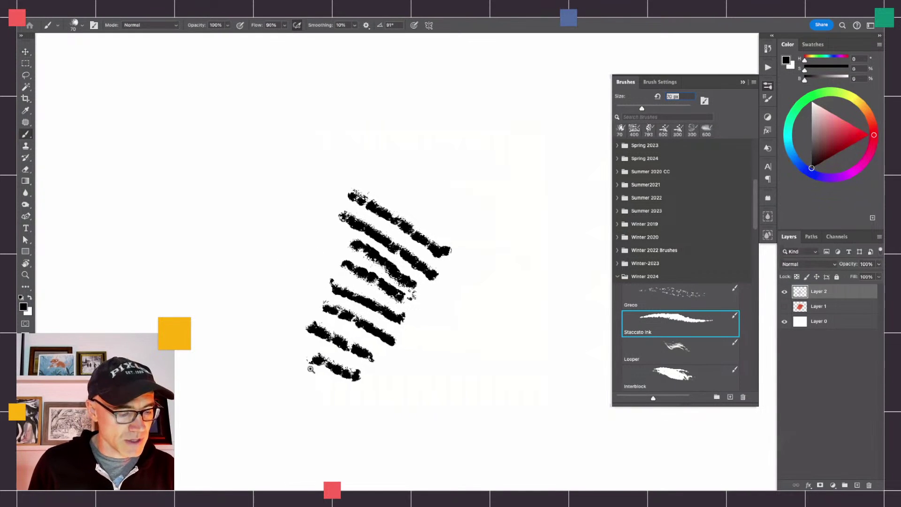
left_click(313, 373)
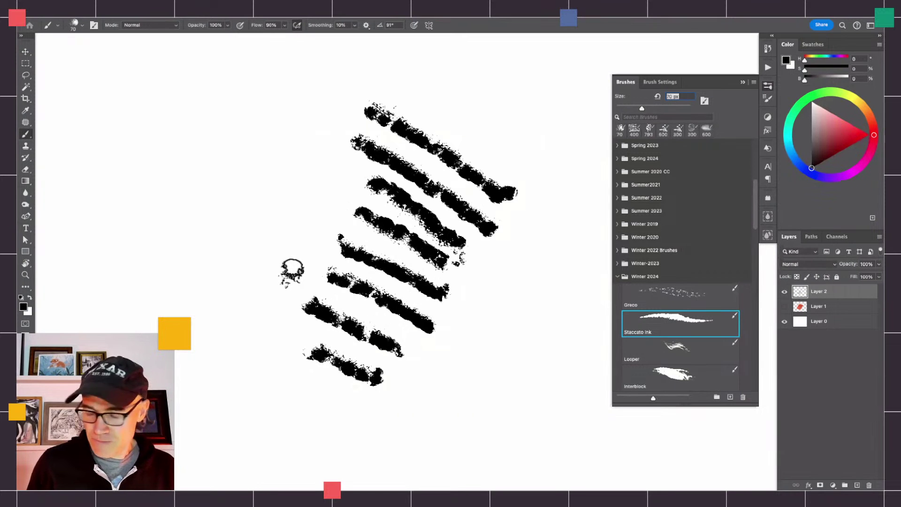
key("l")
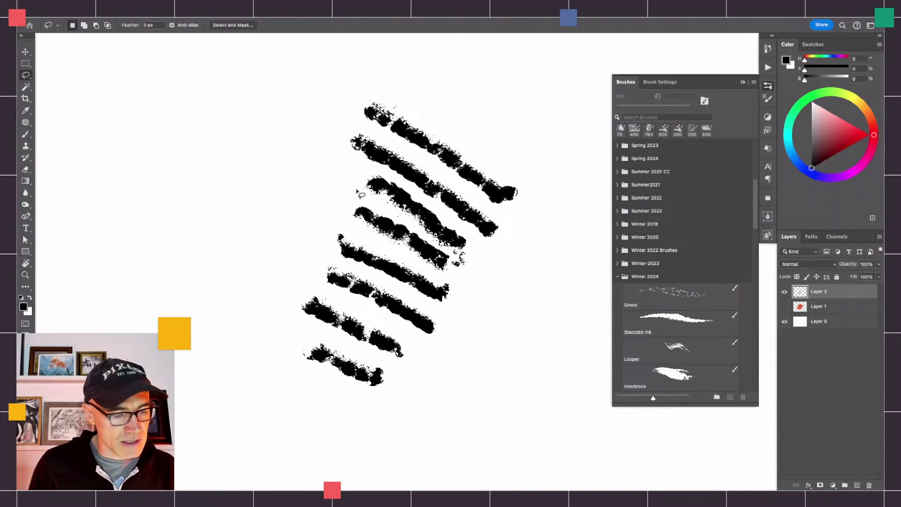
scroll(331, 328, "down", 5)
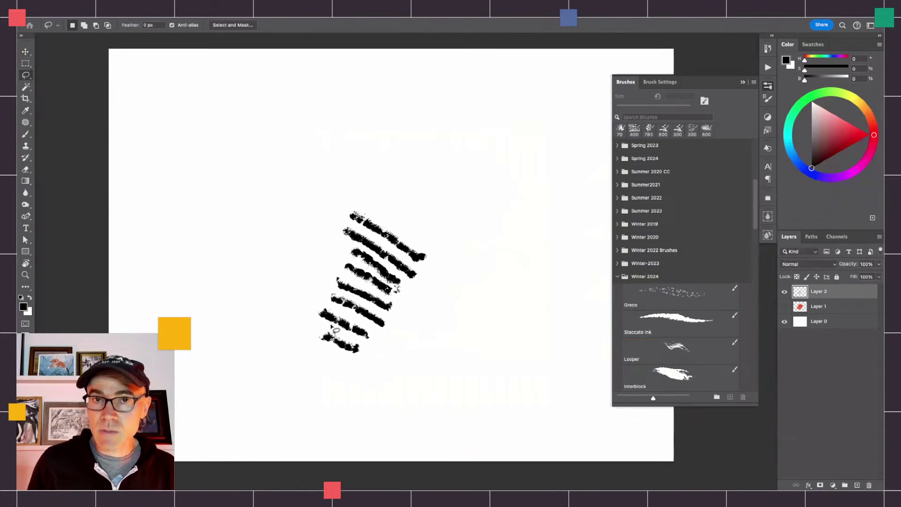
key("super+a")
key("super+x")
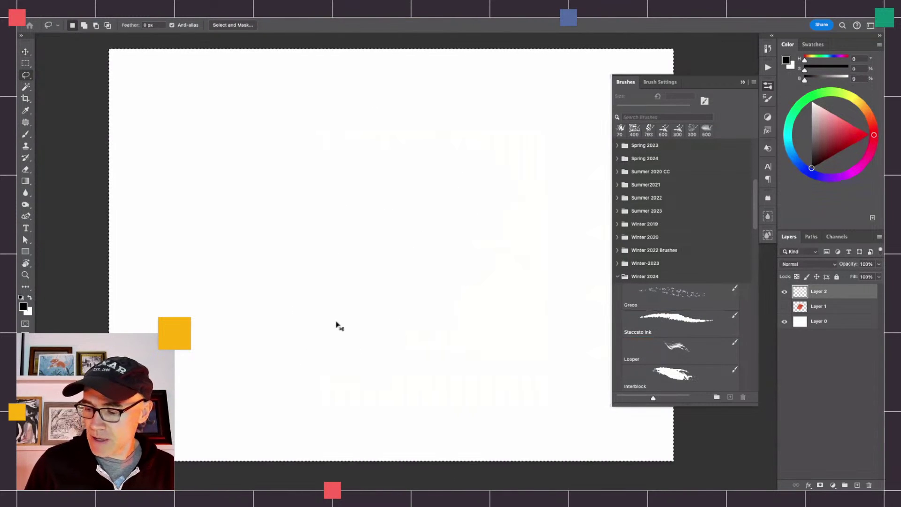
Paint a patch of fine, overlapping diagonal hatching with light Staccato Ink strokes near the middle of the canvas.
key("b")
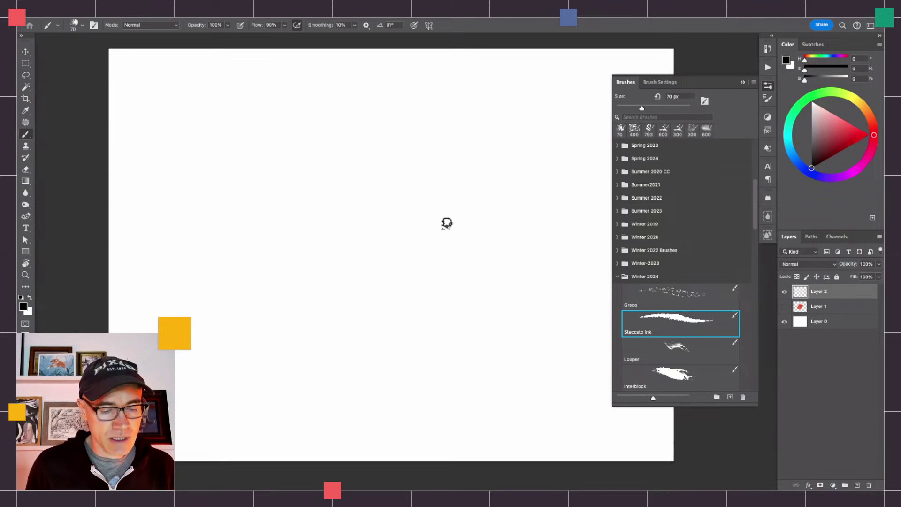
mouse_move(463, 261)
left_mouse_down()
mouse_move(437, 244)
mouse_move(470, 285)
mouse_move(370, 194)
left_mouse_up()
mouse_move(483, 313)
left_mouse_down()
mouse_move(396, 238)
mouse_move(477, 309)
mouse_move(372, 230)
mouse_move(472, 326)
mouse_move(364, 200)
left_mouse_up()
mouse_move(458, 303)
left_mouse_down()
mouse_move(382, 205)
mouse_move(469, 305)
mouse_move(397, 205)
mouse_move(483, 267)
mouse_move(355, 207)
mouse_move(459, 246)
mouse_move(357, 199)
mouse_move(434, 224)
mouse_move(340, 197)
mouse_move(442, 219)
mouse_move(340, 191)
mouse_move(429, 209)
mouse_move(355, 194)
mouse_move(414, 201)
left_mouse_up()
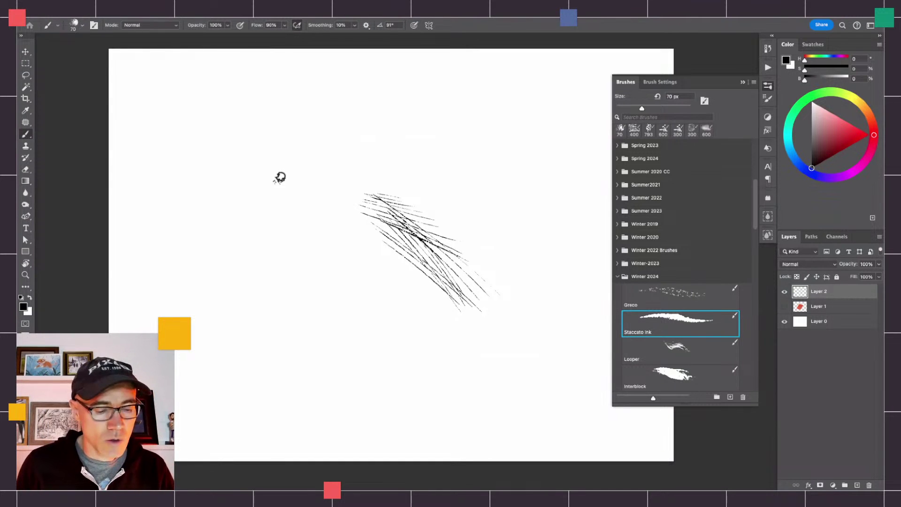
Draw the thick outline of a tilted rectangle with Staccato Ink to the left of the hatching.
left_click(25, 275)
left_click(216, 287)
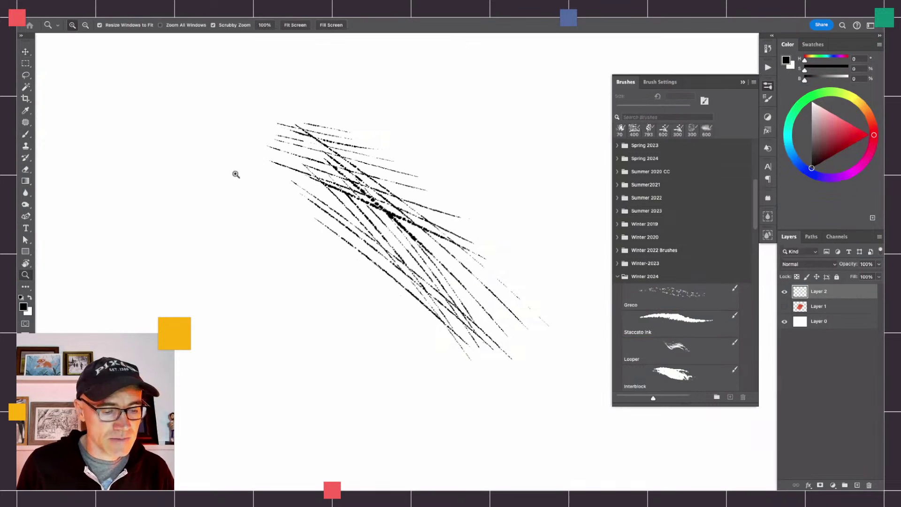
left_click(365, 313, "alt")
key("b")
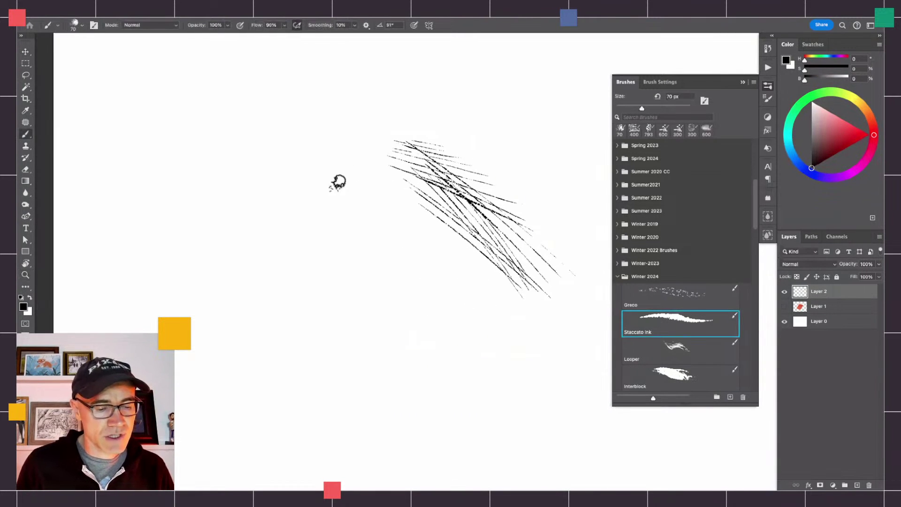
mouse_move(390, 259)
left_mouse_down()
mouse_move(327, 218)
mouse_move(257, 227)
mouse_move(247, 275)
mouse_move(357, 328)
left_mouse_up()
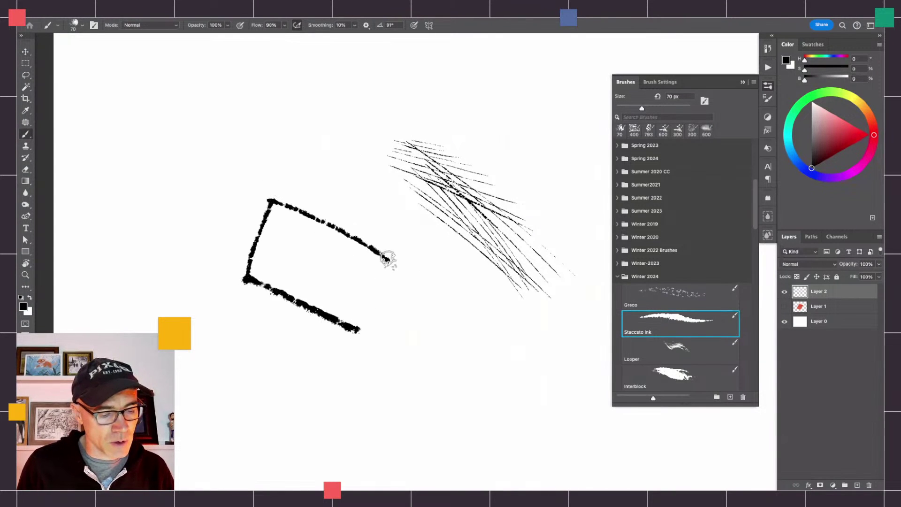
left_click_drag(387, 258, 358, 331)
left_click_drag(268, 199, 241, 261)
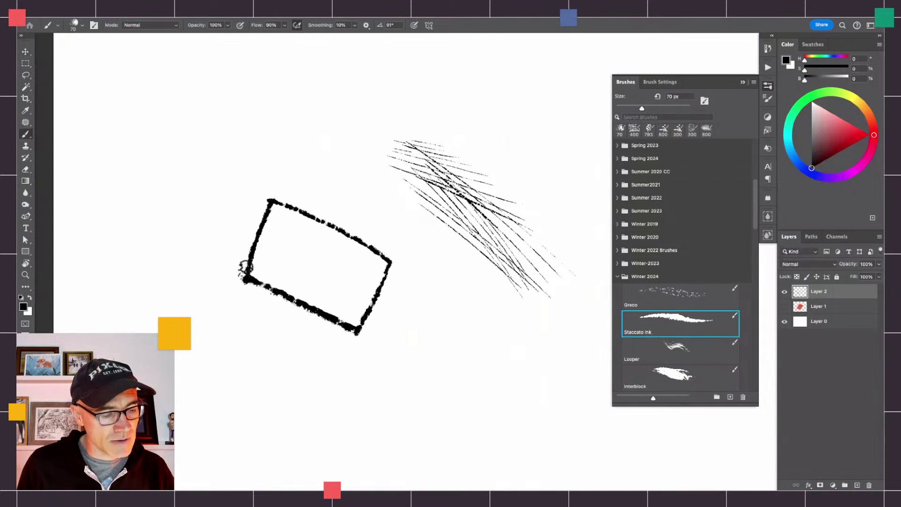
Reinforce the tilted rectangle's edges and hatch its lower-left corner, and clear the drawing from Layer 2.
mouse_move(267, 205)
left_mouse_down()
mouse_move(249, 270)
mouse_move(257, 272)
mouse_move(246, 278)
mouse_move(351, 324)
mouse_move(245, 275)
mouse_move(314, 310)
left_mouse_up()
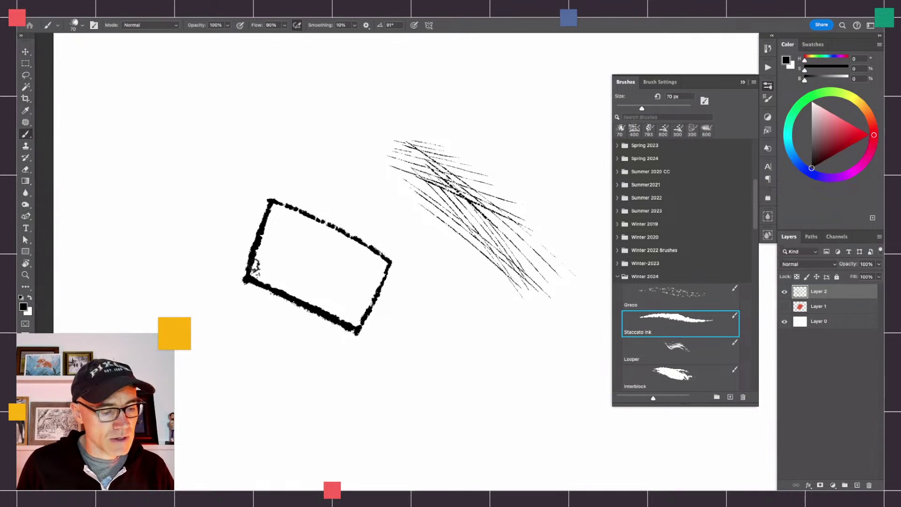
mouse_move(254, 270)
left_mouse_down()
mouse_move(263, 248)
mouse_move(277, 290)
mouse_move(267, 240)
mouse_move(284, 289)
mouse_move(264, 232)
mouse_move(287, 284)
mouse_move(265, 228)
mouse_move(288, 265)
mouse_move(265, 223)
mouse_move(301, 297)
mouse_move(265, 215)
mouse_move(301, 291)
mouse_move(272, 219)
mouse_move(299, 274)
mouse_move(293, 236)
mouse_move(315, 279)
mouse_move(300, 219)
mouse_move(317, 296)
mouse_move(309, 228)
mouse_move(324, 287)
mouse_move(318, 253)
mouse_move(329, 288)
mouse_move(320, 250)
mouse_move(338, 258)
mouse_move(332, 294)
mouse_move(344, 258)
left_mouse_up()
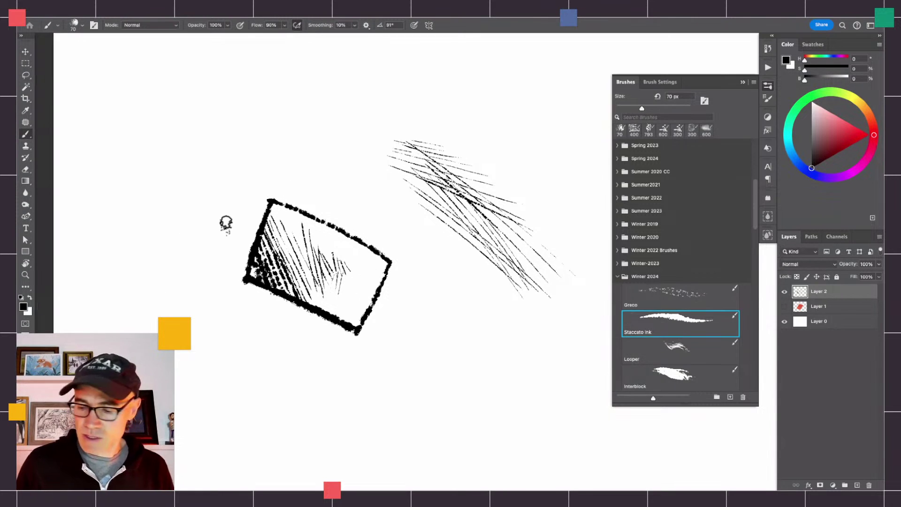
key("Delete")
Switch to the Looper brush in the Winter 2024 group and paint two winding, mesh-like ribbon strokes at 600 px.
left_click(680, 349)
mouse_move(469, 220)
left_mouse_down()
mouse_move(376, 242)
mouse_move(356, 290)
mouse_move(226, 136)
left_mouse_up()
key("ctrl+minus")
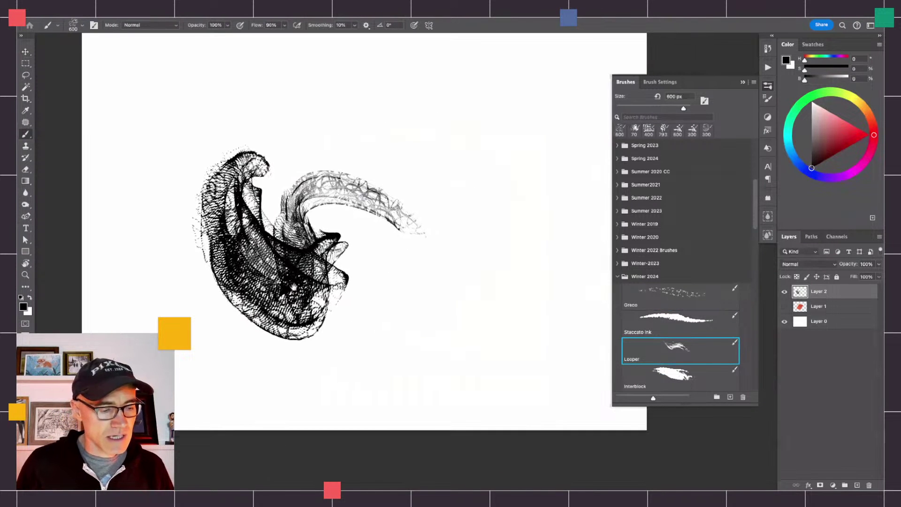
mouse_move(521, 126)
left_mouse_down()
mouse_move(506, 211)
mouse_move(469, 319)
mouse_move(384, 347)
mouse_move(366, 423)
left_mouse_up()
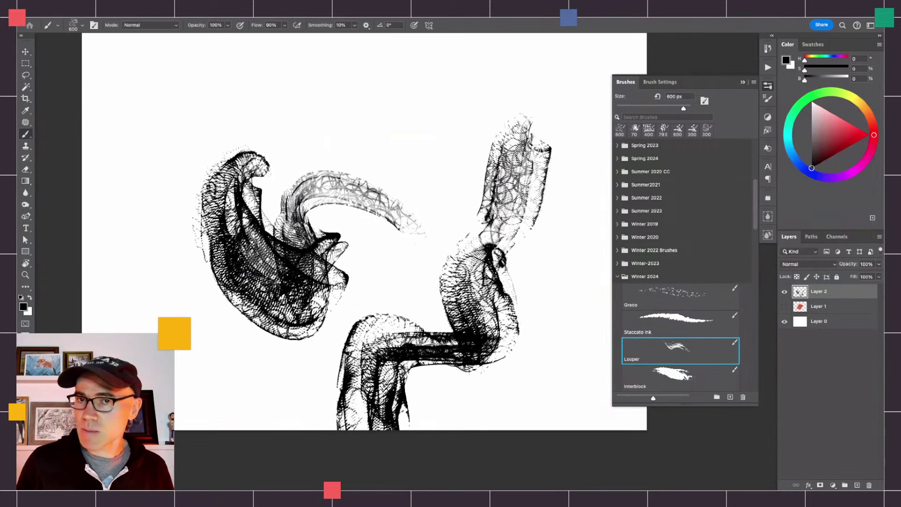
Undo the last stray stroke and clear the two Looper ribbons from Layer 2.
left_click_drag(220, 286, 211, 300)
key("ctrl+z")
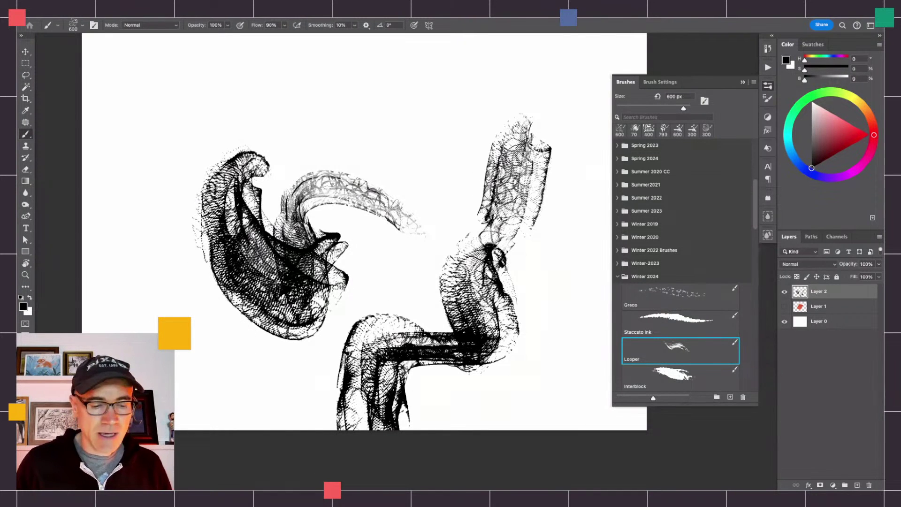
key("ctrl+a")
key("Delete")
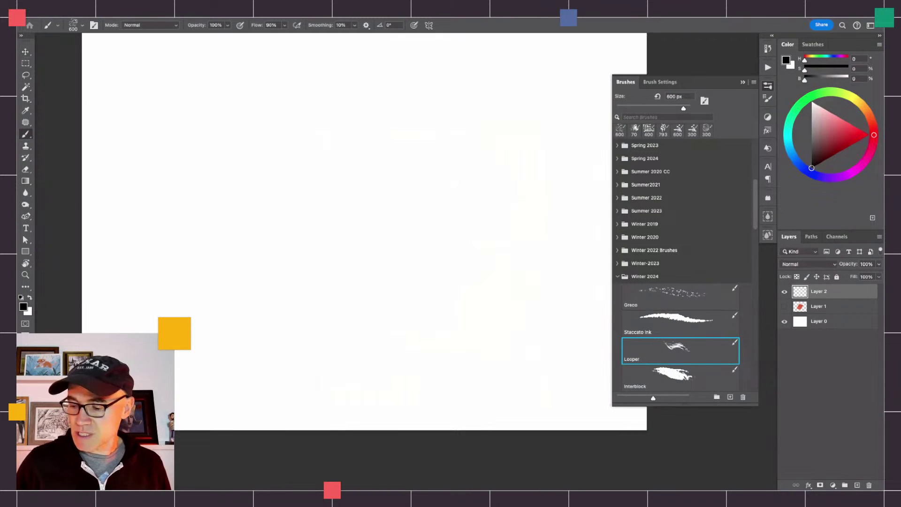
Paint one long, winding Looper ribbon running off the canvas's left edge, and undo it.
left_click(216, 295)
mouse_move(493, 225)
left_mouse_down()
mouse_move(390, 131)
mouse_move(312, 192)
mouse_move(451, 304)
mouse_move(331, 330)
mouse_move(272, 302)
mouse_move(151, 310)
mouse_move(207, 176)
mouse_move(80, 124)
left_mouse_up()
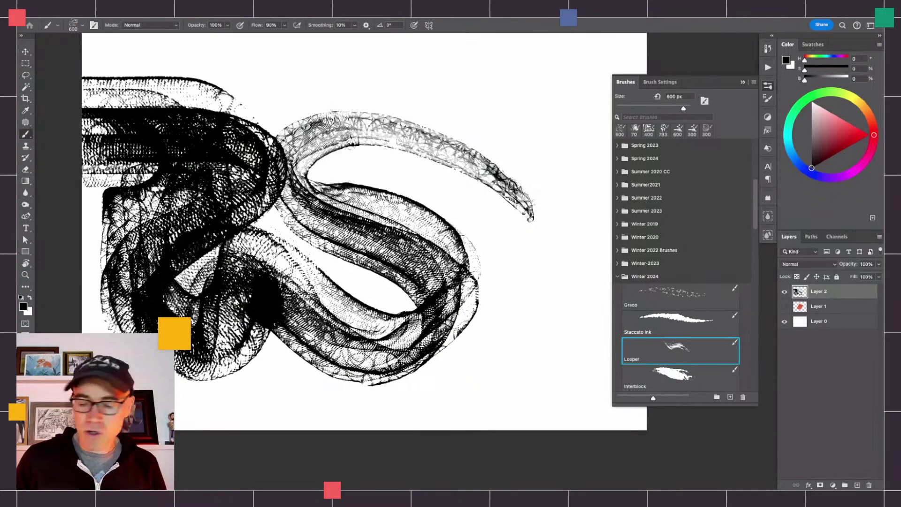
key("ctrl+z")
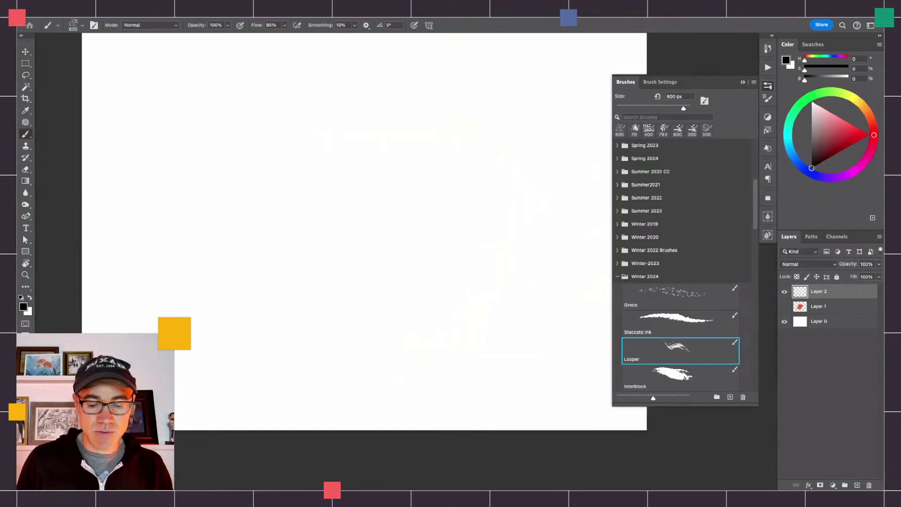
Try two crossing Looper strokes and a winding ribbon from the canvas's right edge to its left edge, and undo them.
left_click(384, 260, "alt")
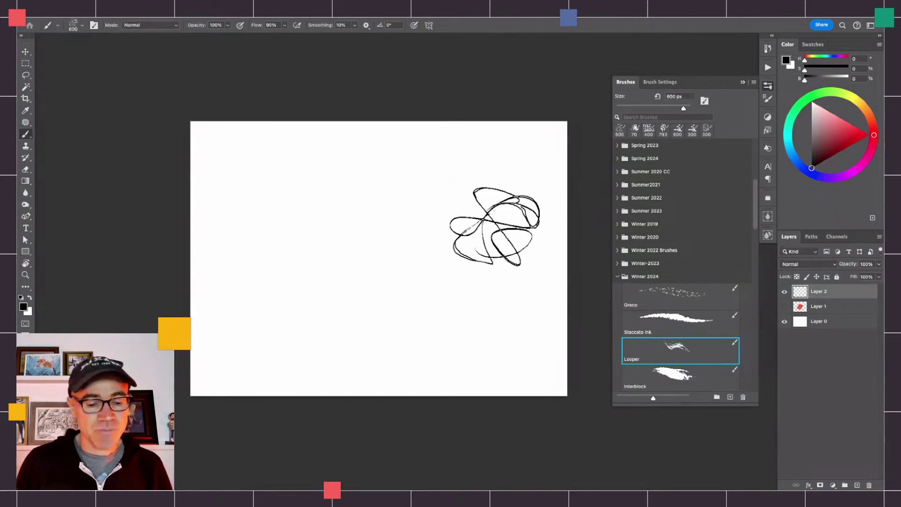
mouse_move(509, 300)
left_mouse_down()
mouse_move(467, 288)
mouse_move(258, 281)
left_mouse_up()
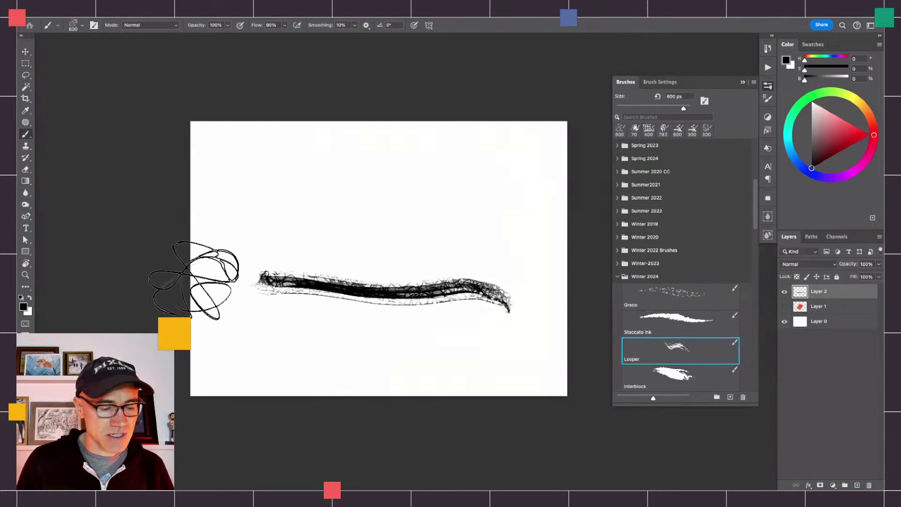
mouse_move(244, 328)
left_mouse_down()
mouse_move(501, 282)
mouse_move(520, 291)
left_mouse_up()
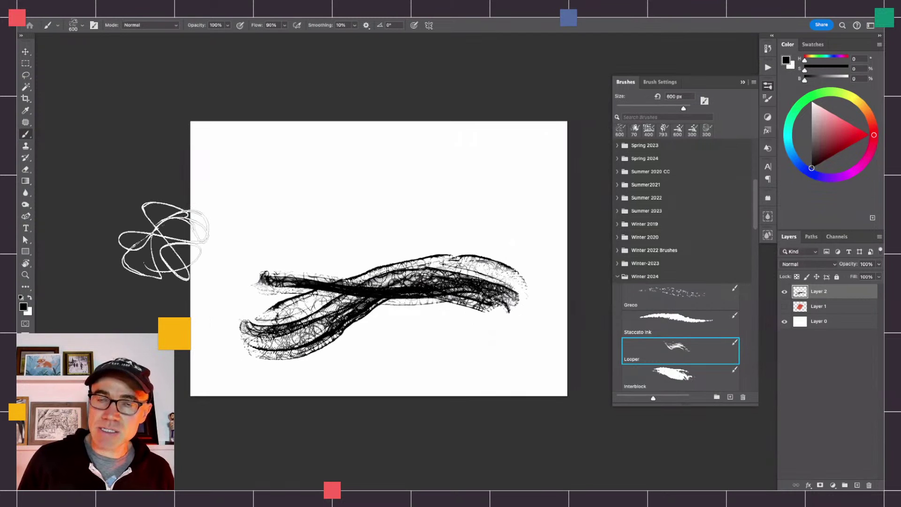
key("ctrl+z")
key("ctrl+z")
key("ctrl+z")
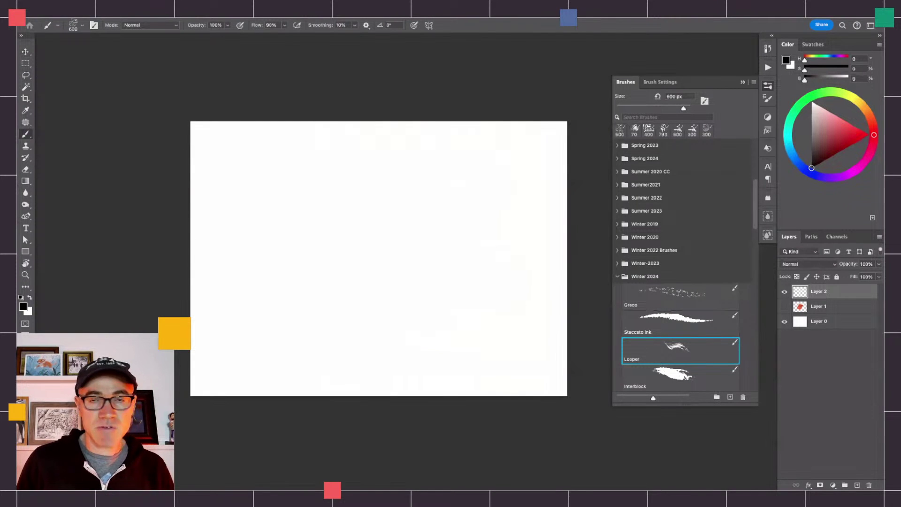
mouse_move(577, 219)
left_mouse_down()
mouse_move(452, 204)
mouse_move(376, 247)
mouse_move(269, 345)
mouse_move(190, 361)
left_mouse_up()
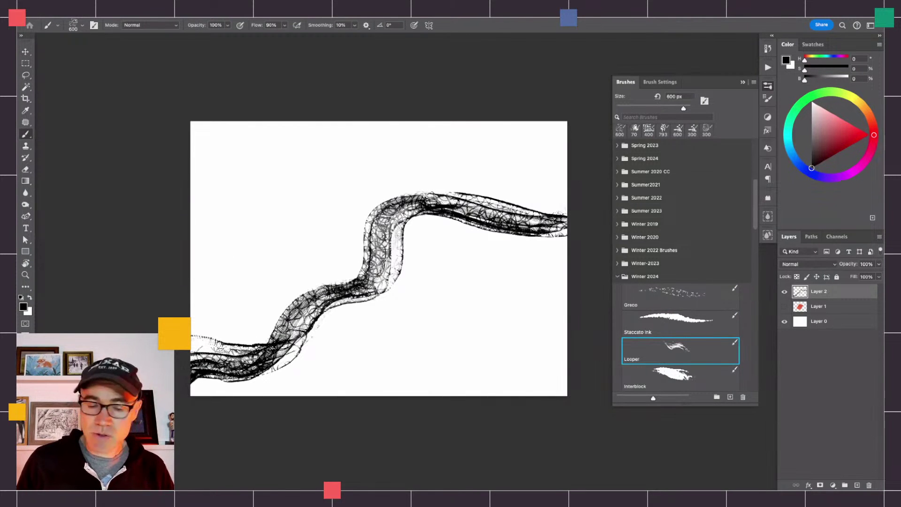
key("ctrl+z")
Paint a thick, S-shaped Looper ribbon across the canvas and darken it with overlapping strokes.
mouse_move(237, 359)
left_mouse_down()
mouse_move(292, 346)
mouse_move(290, 226)
mouse_move(332, 178)
mouse_move(378, 206)
mouse_move(390, 279)
mouse_move(516, 255)
left_mouse_up()
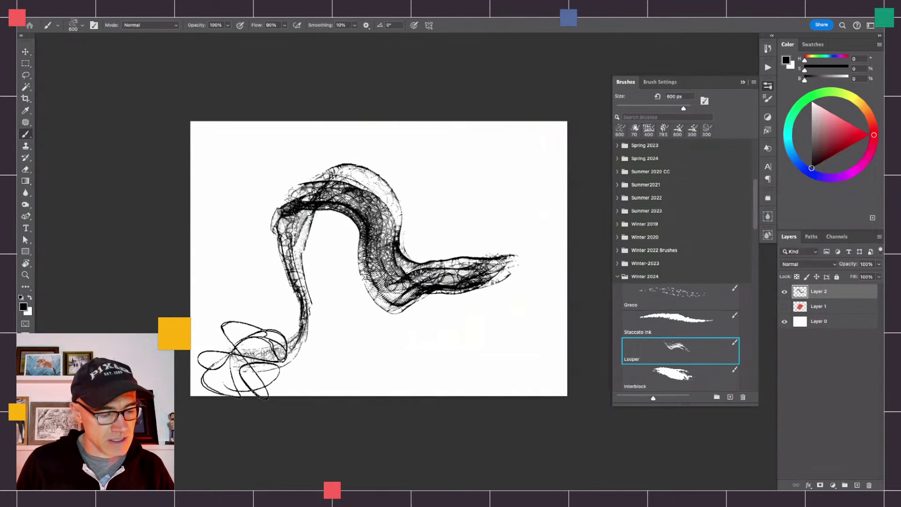
mouse_move(232, 286)
left_mouse_down()
mouse_move(263, 366)
mouse_move(300, 282)
mouse_move(291, 201)
mouse_move(366, 197)
mouse_move(382, 256)
mouse_move(431, 263)
mouse_move(516, 253)
left_mouse_up()
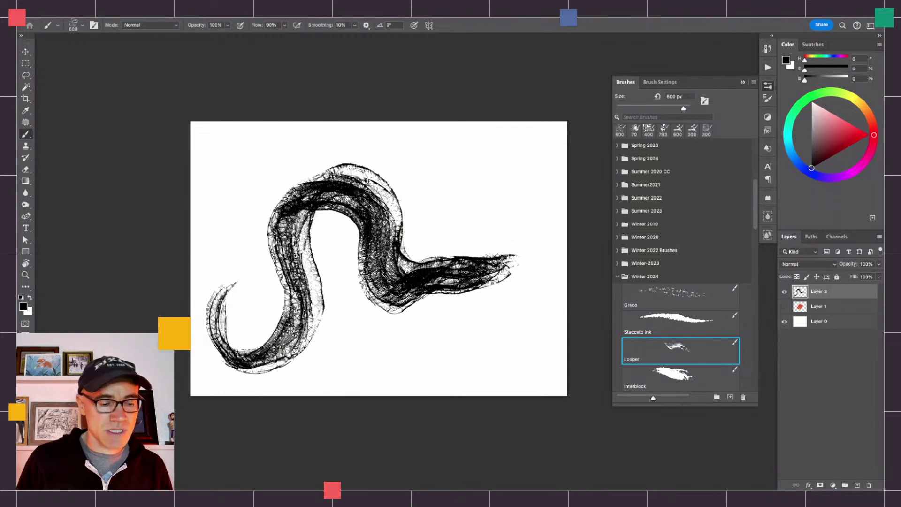
mouse_move(272, 305)
left_mouse_down()
mouse_move(300, 225)
mouse_move(337, 171)
mouse_move(366, 183)
mouse_move(301, 201)
mouse_move(366, 167)
mouse_move(336, 188)
mouse_move(362, 174)
mouse_move(385, 208)
mouse_move(384, 225)
mouse_move(465, 271)
left_mouse_up()
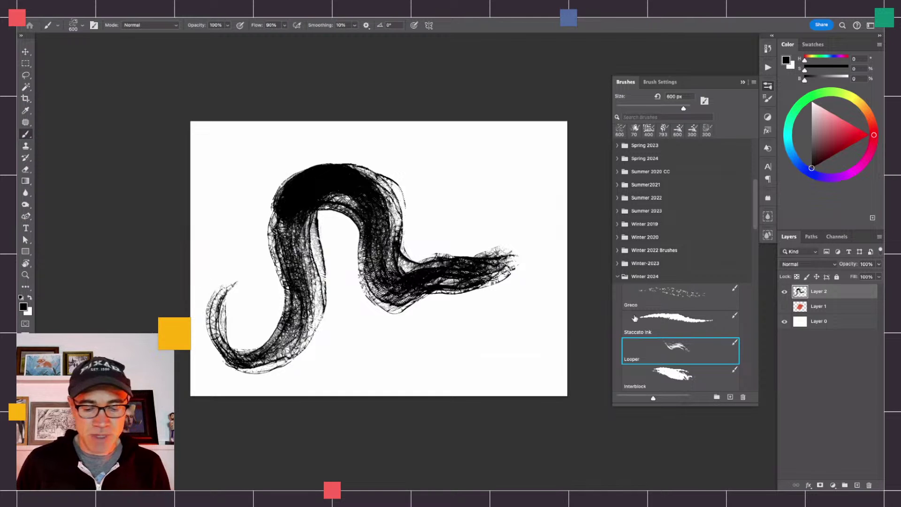
scroll(648, 218, "down", 5)
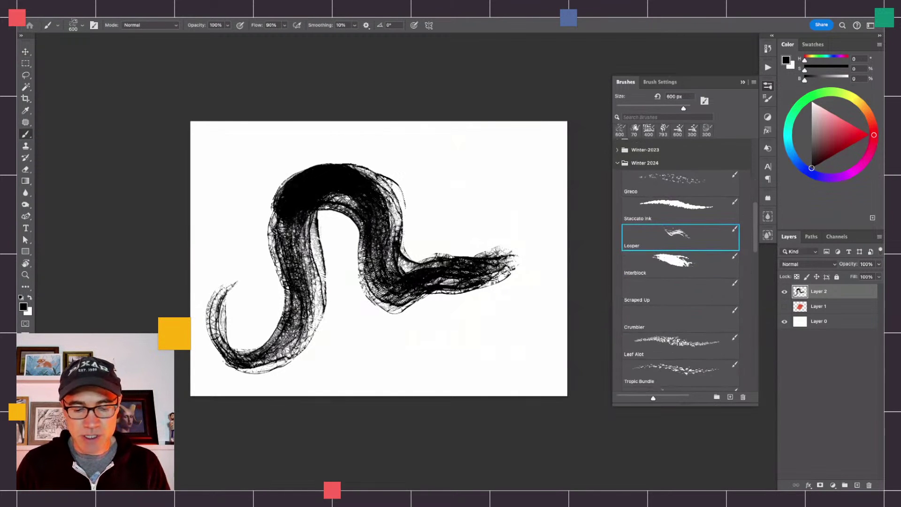
Clear the S-shaped ribbon from Layer 2 and paint a tall, draped vertical Looper form near the canvas's center.
key("ctrl+a")
key("Delete")
key("ctrl+d")
left_click_drag(382, 350, 394, 324)
left_click_drag(391, 291, 389, 140)
left_click(264, 247)
key("ctrl+z")
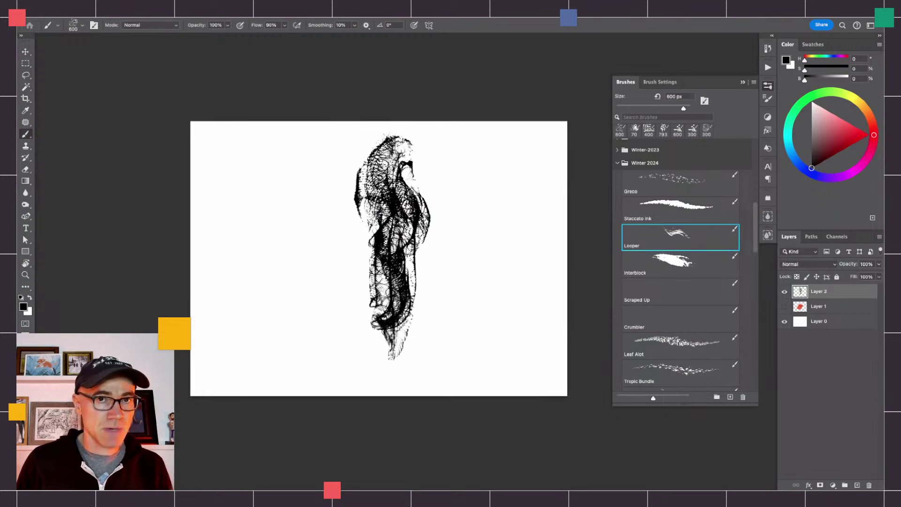
Paint a thin vertical Looper stroke widening into a ragged column left of the draped form, and clear Layer 2.
left_click(261, 241)
key("ctrl+z")
left_click(302, 197)
key("ctrl+z")
left_click(304, 147)
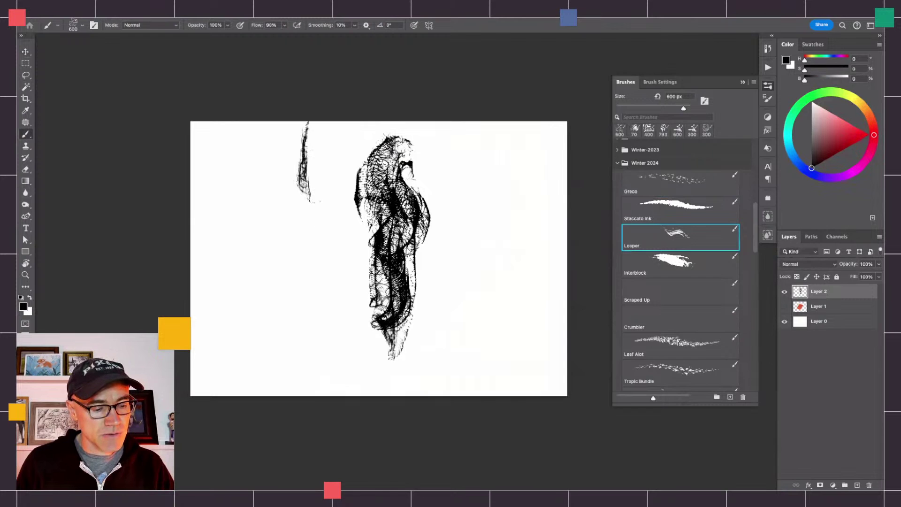
mouse_move(304, 196)
left_mouse_down()
mouse_move(297, 313)
mouse_move(327, 413)
left_mouse_up()
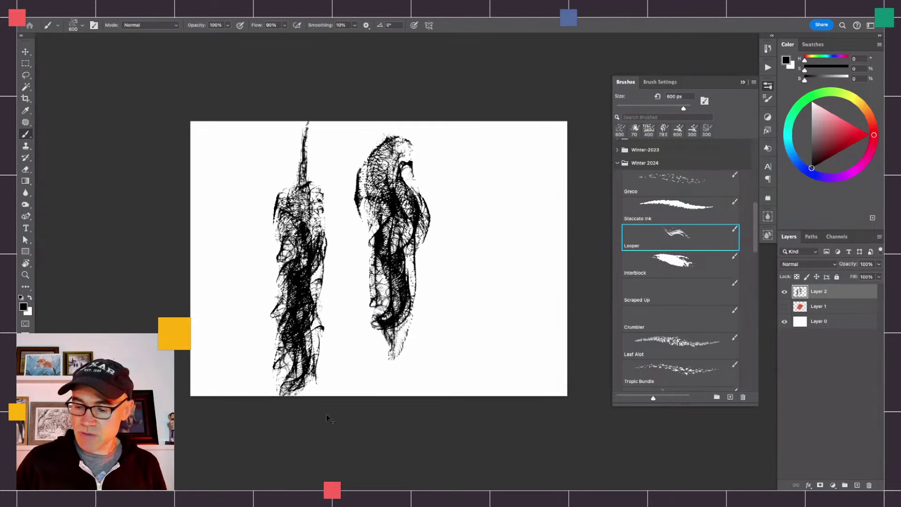
key("Delete")
Switch to the Interblock brush, paint a horizontal band crossed by broad vertical strokes at 500 px, and clear Layer 2.
left_click(659, 258)
left_click_drag(483, 246, 300, 248)
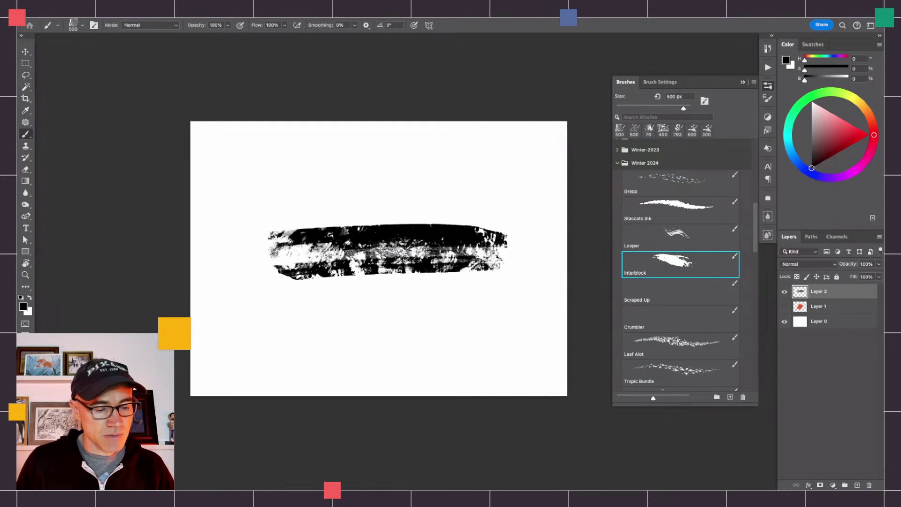
left_click_drag(317, 188, 317, 333)
left_click_drag(265, 192, 277, 323)
mouse_move(434, 201)
left_mouse_down()
mouse_move(321, 158)
mouse_move(367, 158)
mouse_move(447, 184)
mouse_move(466, 174)
mouse_move(462, 256)
left_mouse_up()
left_click_drag(501, 183, 501, 277)
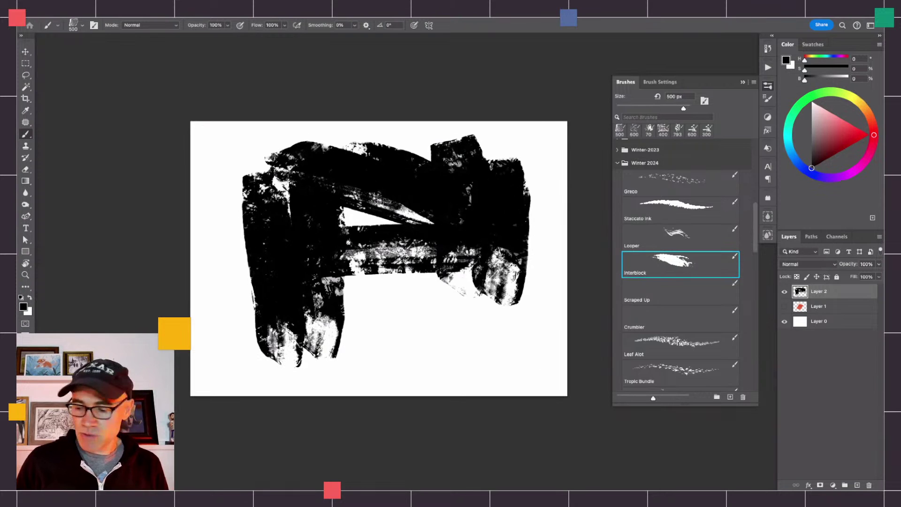
key("Delete")
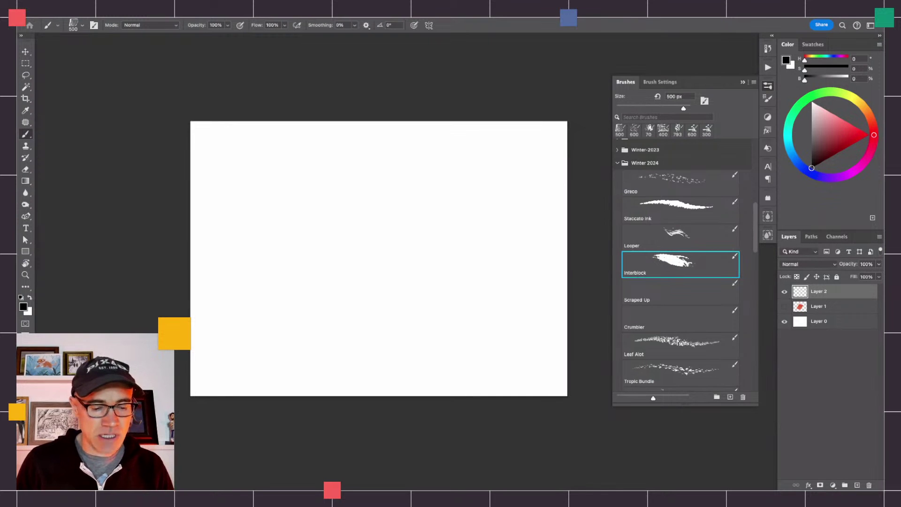
Paint one short horizontal Interblock stroke near the canvas's center and inspect its texture up close.
left_click(420, 237)
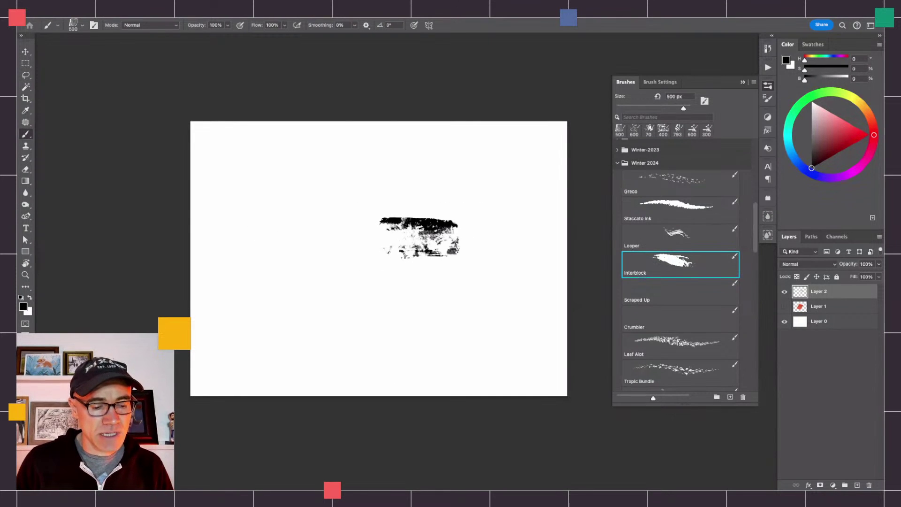
double_click(25, 274)
left_click_drag(268, 305, 311, 342)
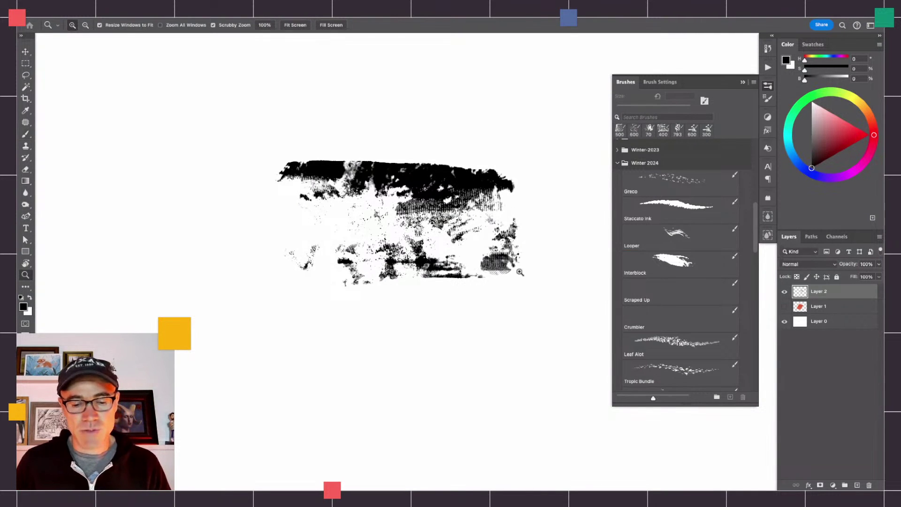
left_click_drag(382, 329, 394, 290)
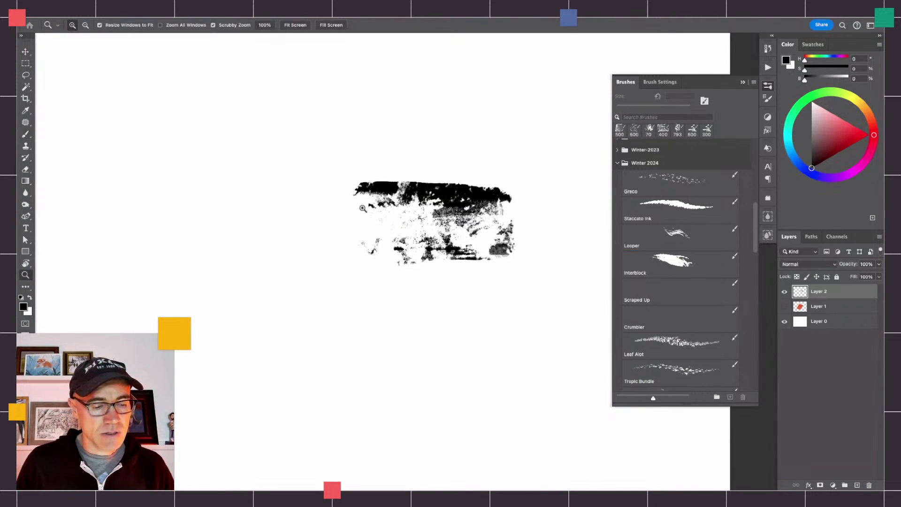
Build up a large textured mass of overlapping Interblock strokes around the short sample stroke, and clear it from Layer 2.
left_click(676, 262)
mouse_move(331, 300)
left_mouse_down()
mouse_move(290, 302)
mouse_move(276, 239)
mouse_move(221, 204)
mouse_move(229, 141)
left_mouse_up()
mouse_move(216, 263)
left_mouse_down()
mouse_move(155, 235)
mouse_move(197, 206)
mouse_move(235, 335)
mouse_move(209, 328)
mouse_move(211, 312)
mouse_move(253, 309)
mouse_move(244, 286)
mouse_move(263, 211)
mouse_move(300, 226)
mouse_move(317, 134)
mouse_move(356, 126)
left_mouse_up()
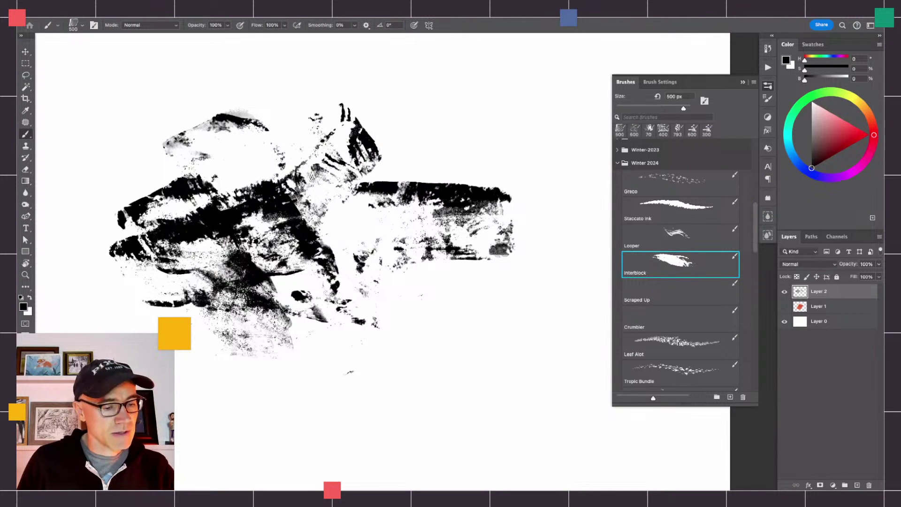
mouse_move(422, 136)
left_mouse_down()
mouse_move(413, 141)
mouse_move(469, 159)
mouse_move(544, 140)
mouse_move(454, 326)
mouse_move(469, 366)
mouse_move(525, 333)
mouse_move(445, 385)
mouse_move(441, 295)
mouse_move(385, 267)
mouse_move(404, 277)
mouse_move(375, 197)
mouse_move(242, 113)
mouse_move(328, 150)
mouse_move(244, 122)
mouse_move(183, 122)
mouse_move(305, 51)
mouse_move(357, 75)
left_mouse_up()
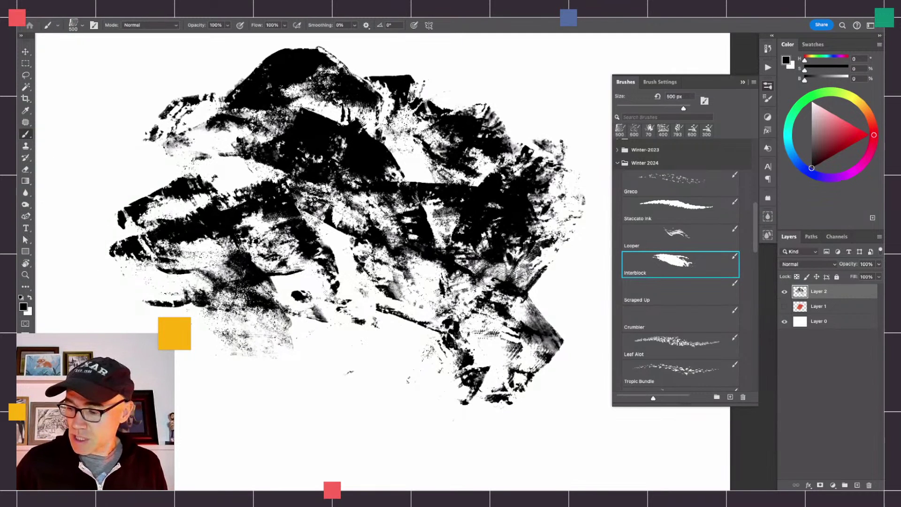
key("Delete")
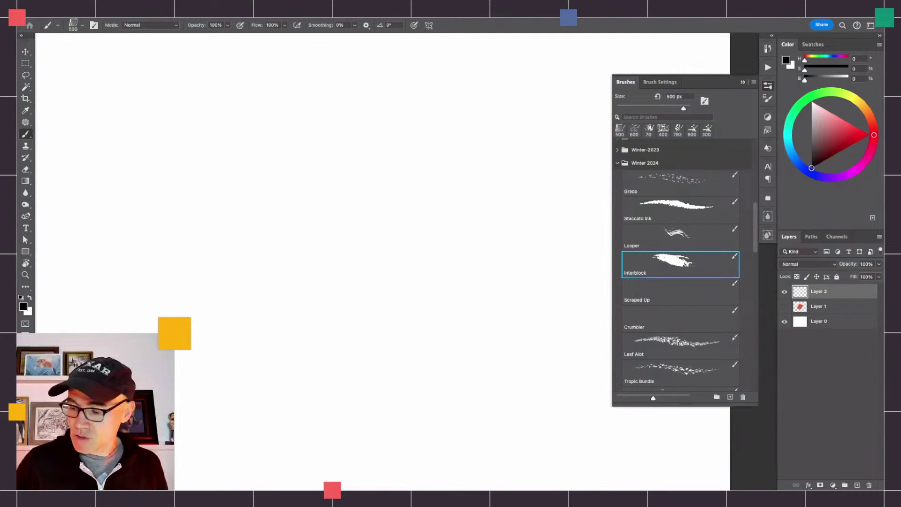
Review the Shape Dynamics settings of the Interblock brush.
left_click(658, 82)
left_click(609, 122)
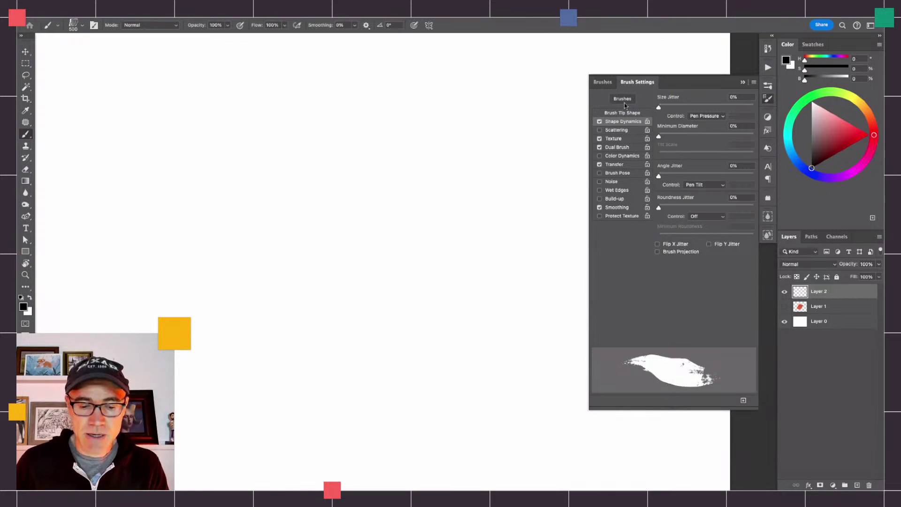
left_click(605, 83)
Switch to the Scraped Up brush and paint a wide, scratchy patch across the middle of the canvas at 500 px.
left_click(665, 293)
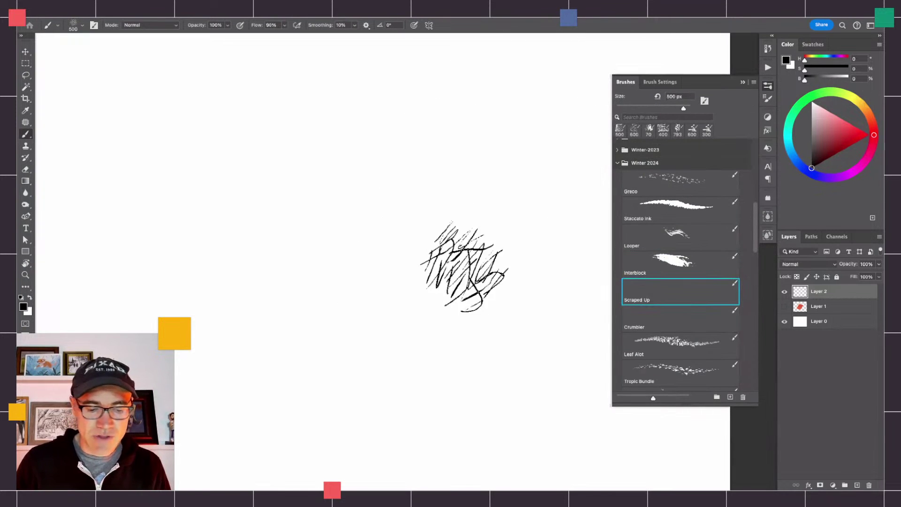
left_click(438, 296)
mouse_move(428, 287)
left_mouse_down()
mouse_move(413, 226)
mouse_move(450, 212)
mouse_move(516, 291)
mouse_move(413, 225)
mouse_move(474, 305)
mouse_move(450, 263)
mouse_move(359, 262)
mouse_move(390, 324)
mouse_move(348, 291)
mouse_move(310, 234)
mouse_move(399, 197)
mouse_move(455, 207)
mouse_move(363, 171)
left_mouse_up()
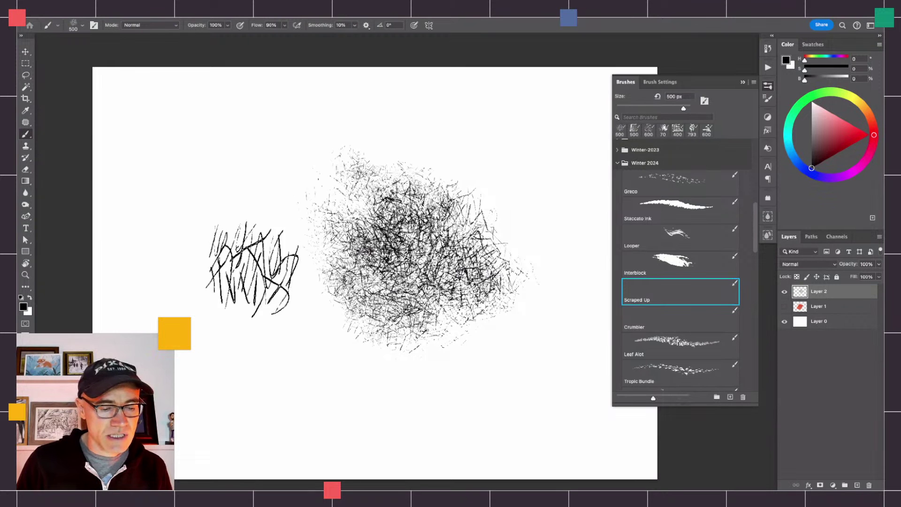
mouse_move(341, 229)
left_mouse_down()
mouse_move(404, 155)
mouse_move(496, 232)
mouse_move(467, 181)
mouse_move(475, 198)
mouse_move(516, 197)
mouse_move(516, 253)
mouse_move(539, 282)
mouse_move(535, 300)
left_mouse_up()
mouse_move(487, 253)
left_mouse_down()
mouse_move(501, 265)
mouse_move(464, 216)
mouse_move(469, 258)
mouse_move(432, 263)
mouse_move(450, 206)
mouse_move(451, 178)
left_mouse_up()
key("ctrl+z")
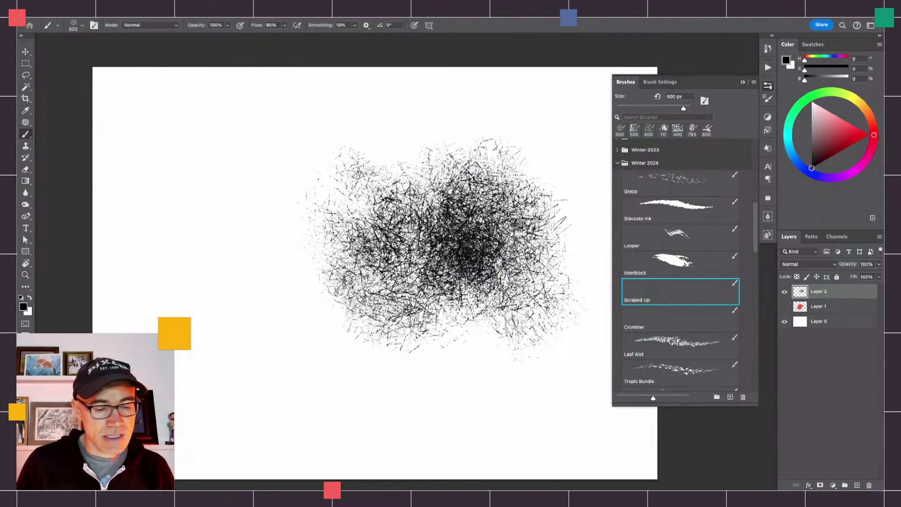
Darken the middle of the scratchy patch and paint a smaller, dense round patch to its left.
mouse_move(462, 253)
left_mouse_down()
mouse_move(460, 211)
mouse_move(450, 234)
mouse_move(465, 263)
left_mouse_up()
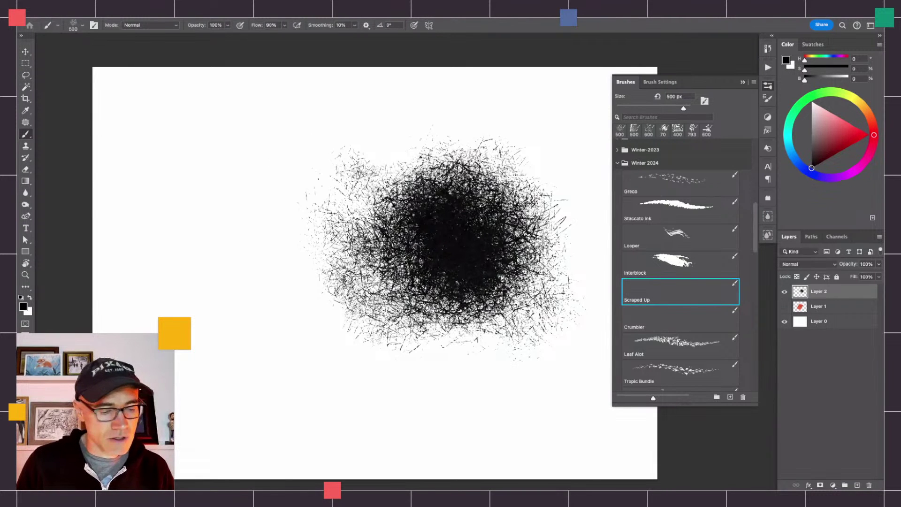
left_click_drag(271, 280, 265, 280)
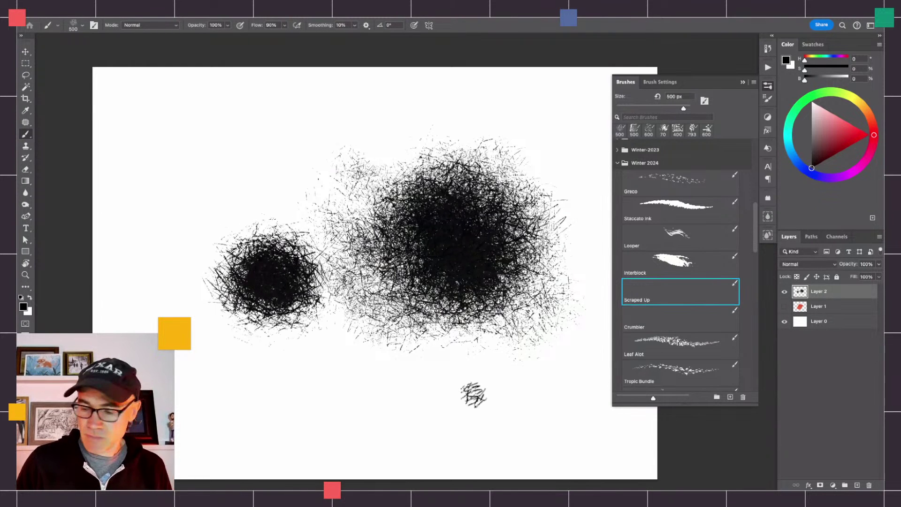
Clear the dark patches from Layer 2 and paint a loose, scratchy Scraped Up patch in the canvas's upper right.
key("Delete")
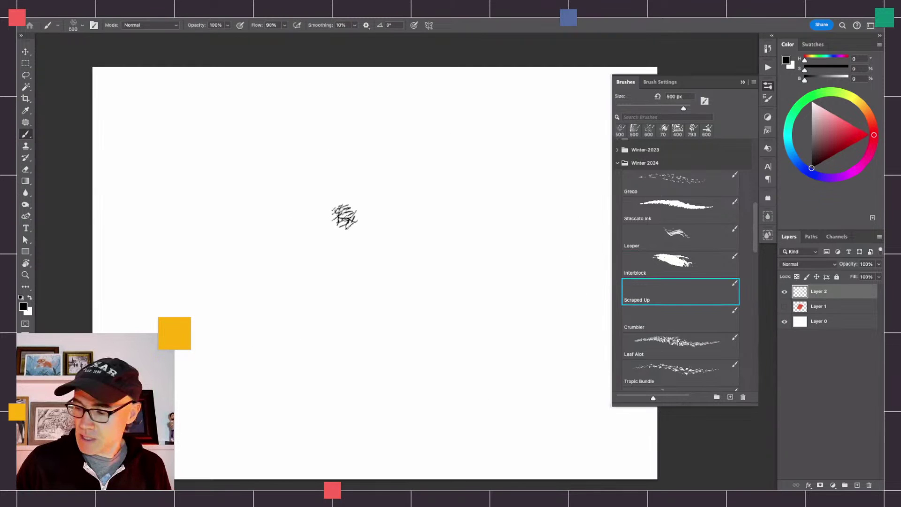
mouse_move(399, 215)
left_mouse_down()
mouse_move(432, 291)
mouse_move(436, 253)
mouse_move(390, 183)
mouse_move(489, 278)
mouse_move(513, 253)
mouse_move(482, 211)
mouse_move(492, 155)
mouse_move(532, 150)
left_mouse_up()
mouse_move(490, 121)
left_mouse_down()
mouse_move(538, 244)
mouse_move(435, 117)
mouse_move(482, 96)
mouse_move(568, 198)
left_mouse_up()
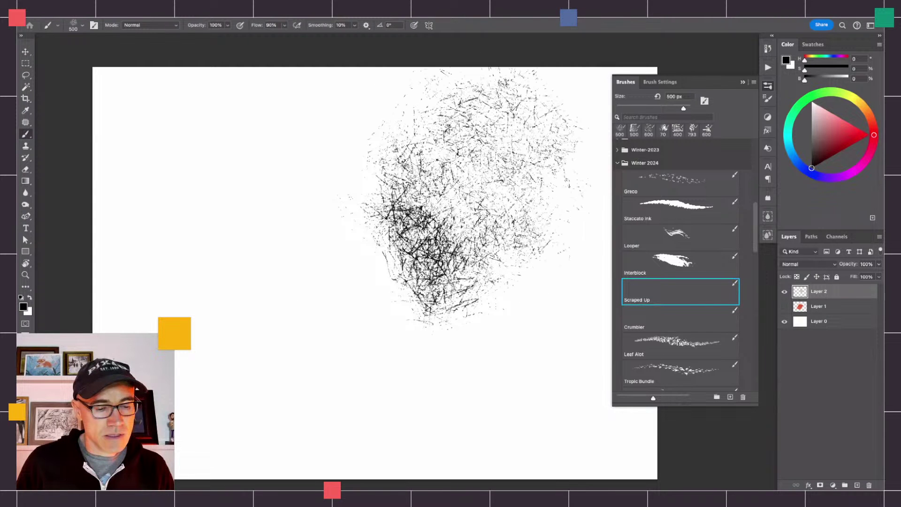
Undo the outlying scratchy strokes and paint a dense, curved, hair-like mass with Scraped Up, reducing the brush to 250 px.
key("ctrl+z")
key("ctrl+z")
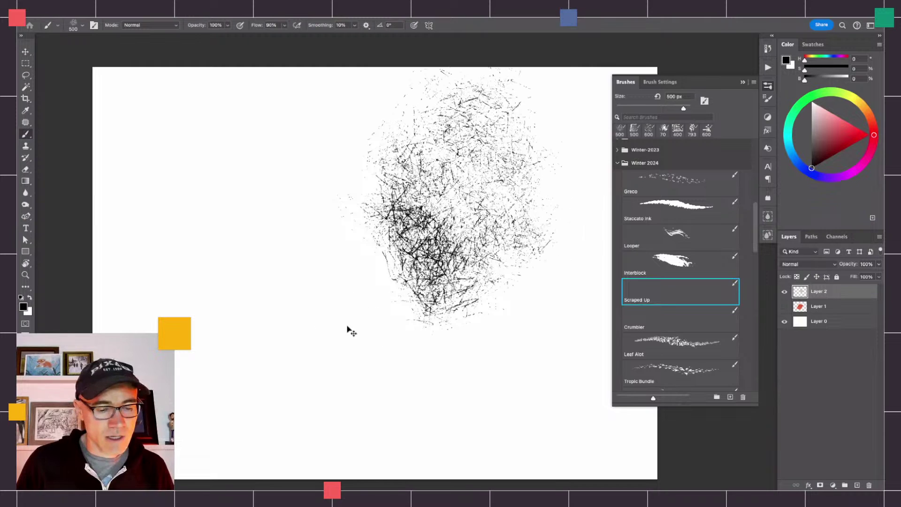
key("ctrl+z")
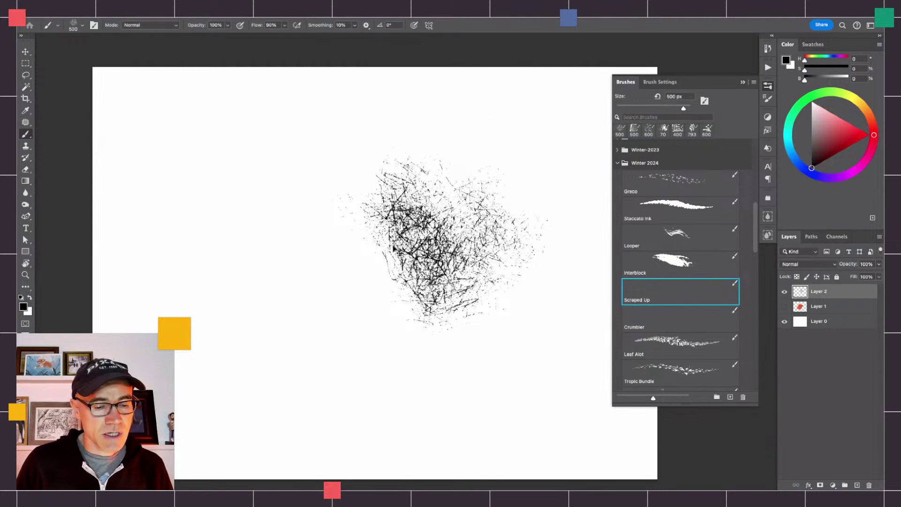
key("ctrl+z")
key("bracketleft")
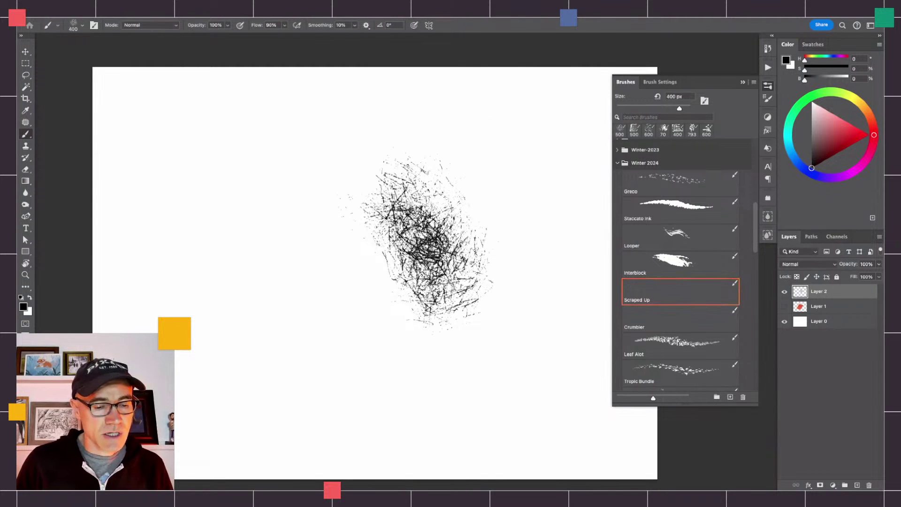
key("ctrl+z")
mouse_move(436, 262)
left_mouse_down()
mouse_move(448, 279)
mouse_move(441, 290)
mouse_move(443, 268)
mouse_move(474, 260)
mouse_move(464, 284)
mouse_move(446, 284)
mouse_move(469, 228)
mouse_move(389, 248)
mouse_move(405, 253)
mouse_move(458, 227)
mouse_move(481, 272)
mouse_move(478, 216)
mouse_move(472, 249)
mouse_move(458, 197)
mouse_move(474, 258)
mouse_move(450, 192)
mouse_move(476, 244)
mouse_move(418, 185)
mouse_move(427, 179)
mouse_move(409, 202)
mouse_move(427, 183)
mouse_move(380, 187)
mouse_move(427, 174)
mouse_move(436, 183)
mouse_move(422, 176)
mouse_move(365, 193)
mouse_move(380, 174)
mouse_move(460, 171)
mouse_move(487, 253)
mouse_move(479, 265)
mouse_move(493, 206)
mouse_move(438, 155)
mouse_move(465, 162)
mouse_move(413, 171)
mouse_move(498, 207)
mouse_move(472, 277)
mouse_move(478, 185)
mouse_move(371, 172)
mouse_move(476, 174)
mouse_move(495, 253)
mouse_move(439, 225)
mouse_move(439, 213)
mouse_move(427, 232)
mouse_move(410, 232)
mouse_move(387, 197)
mouse_move(412, 192)
mouse_move(406, 180)
mouse_move(401, 220)
mouse_move(387, 225)
mouse_move(361, 206)
mouse_move(370, 213)
mouse_move(359, 193)
mouse_move(347, 232)
mouse_move(373, 185)
mouse_move(343, 239)
mouse_move(340, 221)
mouse_move(352, 212)
mouse_move(345, 225)
mouse_move(380, 242)
mouse_move(337, 248)
mouse_move(366, 188)
mouse_move(394, 201)
mouse_move(446, 244)
mouse_move(422, 295)
mouse_move(450, 310)
mouse_move(492, 268)
mouse_move(403, 160)
mouse_move(352, 216)
mouse_move(432, 249)
mouse_move(375, 225)
left_mouse_up()
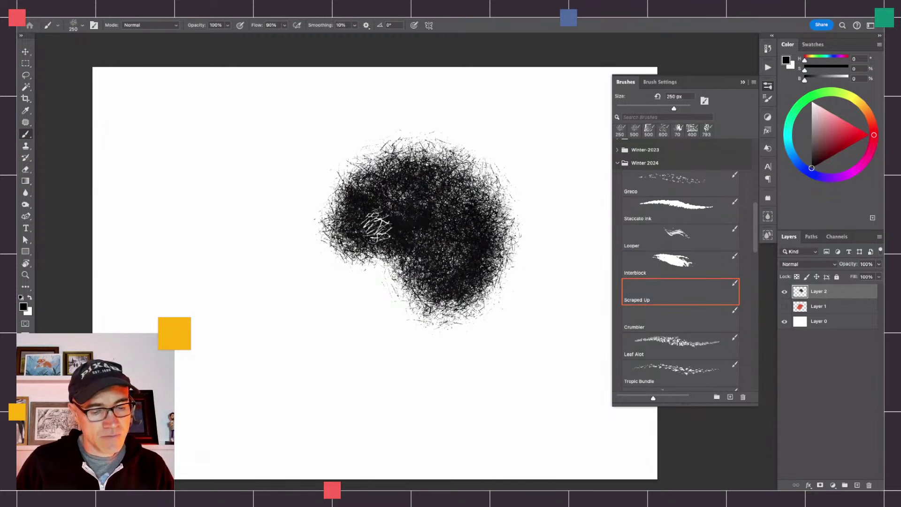
Draw a face profile beneath the hair mass with Staccato Ink at 70 px, and clear the drawing from Layer 2.
left_click(655, 220)
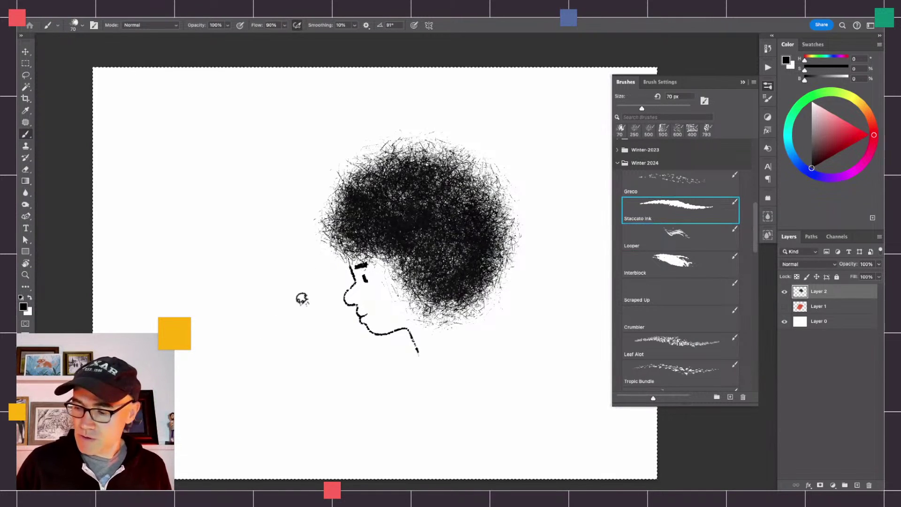
key("Delete")
Switch to the Crumbler brush in the Winter 2024 group at 400 px.
left_click(664, 236)
left_click(657, 291)
left_click(654, 318)
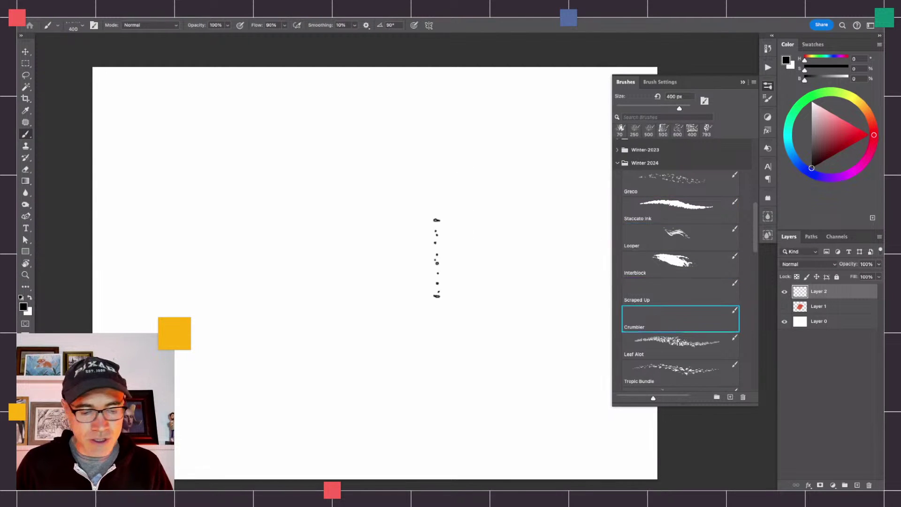
Paint a broad black speckled texture with Crumbler across the canvas's centre, extending it toward the upper edge.
mouse_move(509, 221)
left_mouse_down()
mouse_move(375, 247)
mouse_move(336, 303)
mouse_move(281, 331)
left_mouse_up()
left_click_drag(226, 277, 338, 225)
mouse_move(381, 181)
left_mouse_down()
mouse_move(474, 117)
mouse_move(401, 133)
mouse_move(257, 200)
left_mouse_up()
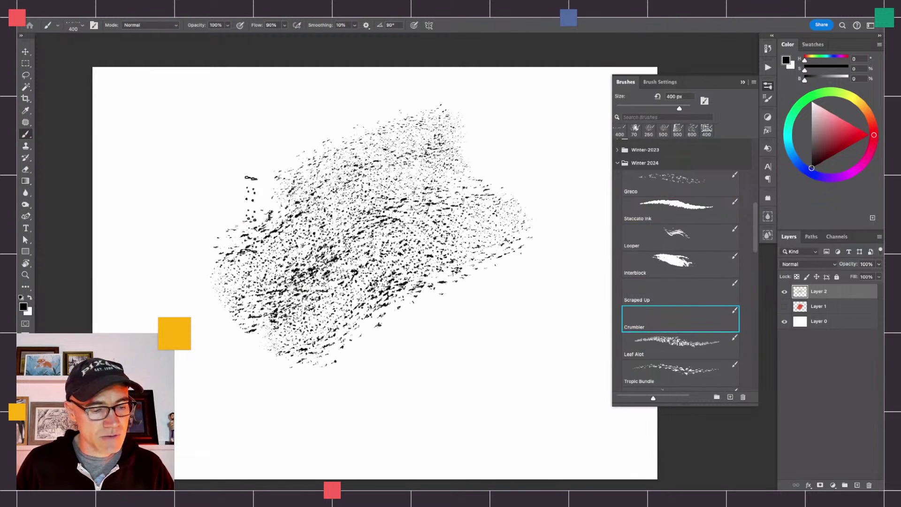
left_click_drag(349, 111, 275, 141)
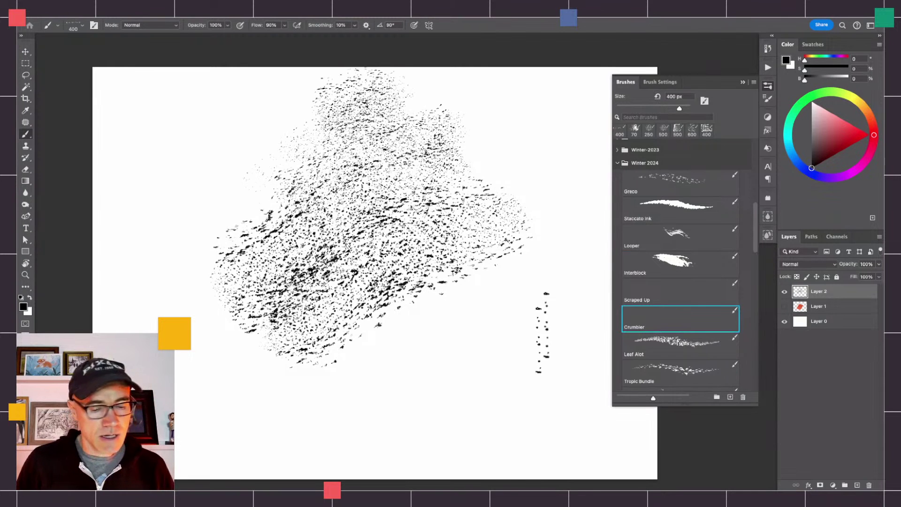
Add speckled Crumbler patches along the canvas's lower right and upper right, and clear everything from Layer 2.
mouse_move(541, 340)
left_mouse_down()
mouse_move(525, 388)
mouse_move(472, 423)
left_mouse_up()
left_click_drag(521, 281, 436, 399)
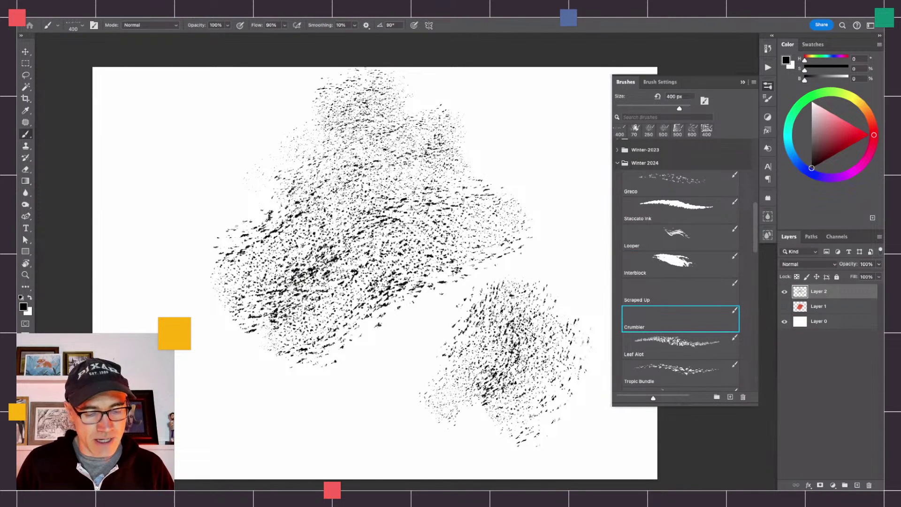
left_click_drag(530, 309, 540, 239)
mouse_move(526, 131)
left_mouse_down()
mouse_move(558, 183)
mouse_move(572, 155)
mouse_move(544, 141)
mouse_move(502, 155)
left_mouse_up()
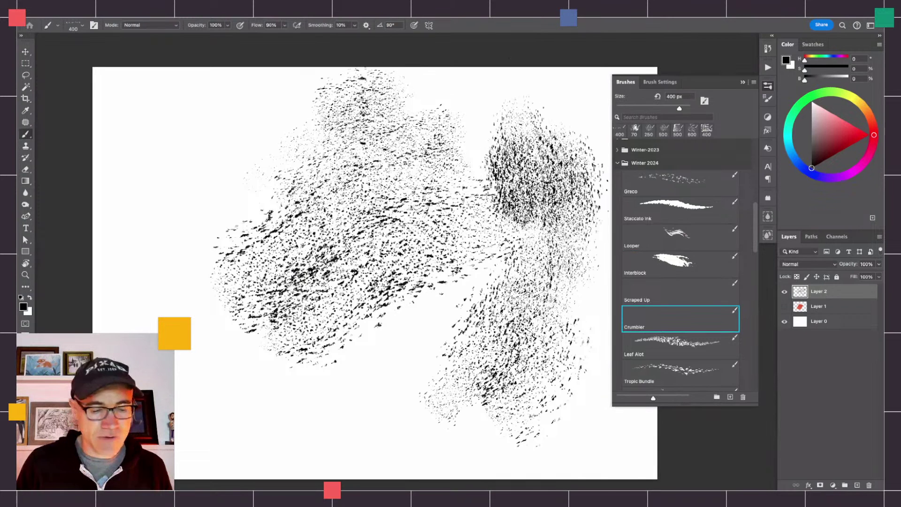
key("Delete")
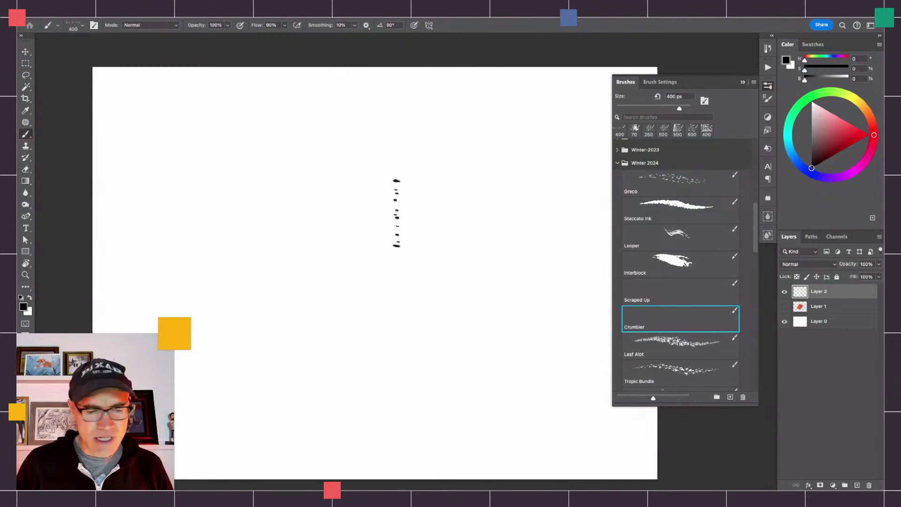
Paint curved, crumbly Crumbler strokes from the canvas's centre across to its left side, and remove them.
mouse_move(489, 202)
left_mouse_down()
mouse_move(404, 305)
mouse_move(375, 384)
mouse_move(493, 258)
left_mouse_up()
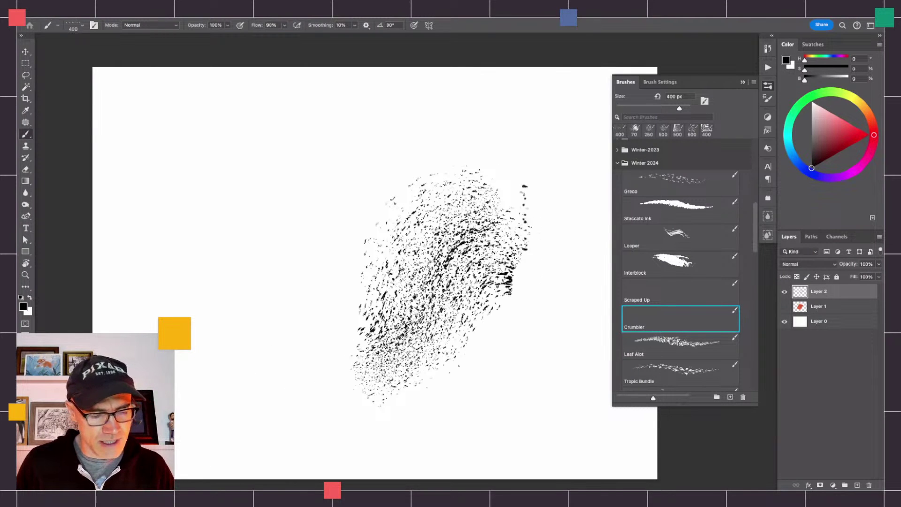
mouse_move(427, 150)
left_mouse_down()
mouse_move(357, 249)
mouse_move(437, 149)
mouse_move(328, 225)
mouse_move(366, 263)
mouse_move(422, 188)
mouse_move(319, 216)
mouse_move(301, 182)
mouse_move(267, 282)
mouse_move(244, 141)
mouse_move(215, 314)
mouse_move(188, 155)
mouse_move(160, 225)
left_mouse_up()
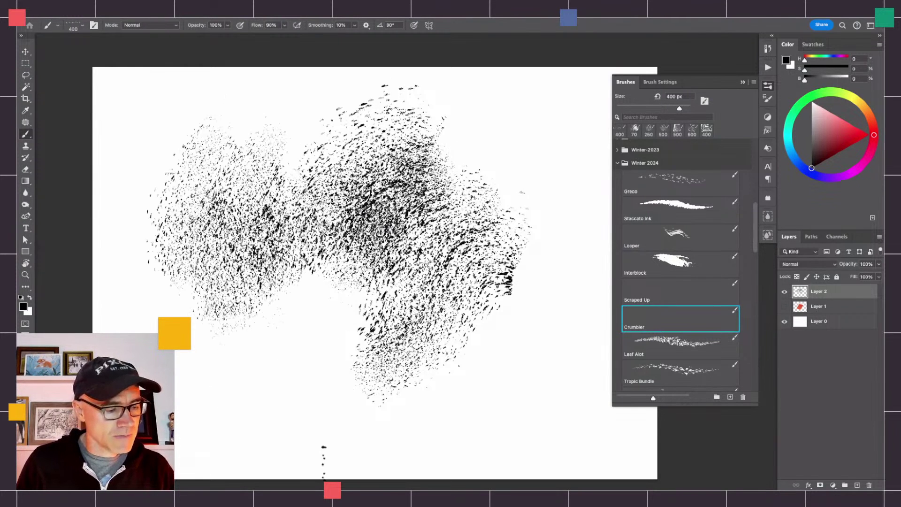
key("ctrl+z")
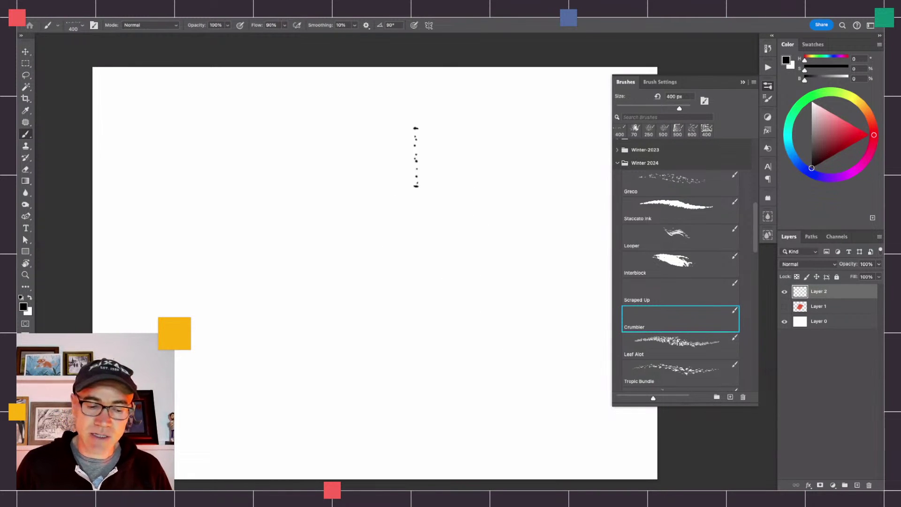
Switch to the Leaf Alot brush at 793 px and try out black leaf clumps across the canvas's middle, undoing them.
left_click(680, 346)
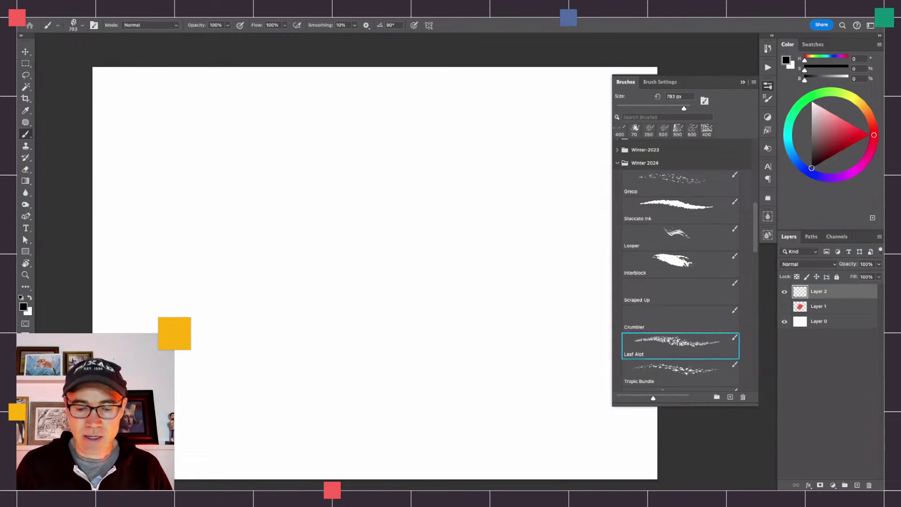
mouse_move(443, 272)
left_mouse_down()
mouse_move(285, 291)
mouse_move(297, 221)
mouse_move(446, 244)
left_mouse_up()
key("ctrl+z")
mouse_move(448, 376)
left_mouse_down()
mouse_move(446, 321)
mouse_move(401, 246)
mouse_move(409, 197)
left_mouse_up()
mouse_move(451, 282)
left_mouse_down()
mouse_move(479, 262)
mouse_move(392, 221)
mouse_move(366, 304)
mouse_move(281, 329)
mouse_move(244, 291)
mouse_move(328, 263)
mouse_move(262, 225)
left_mouse_up()
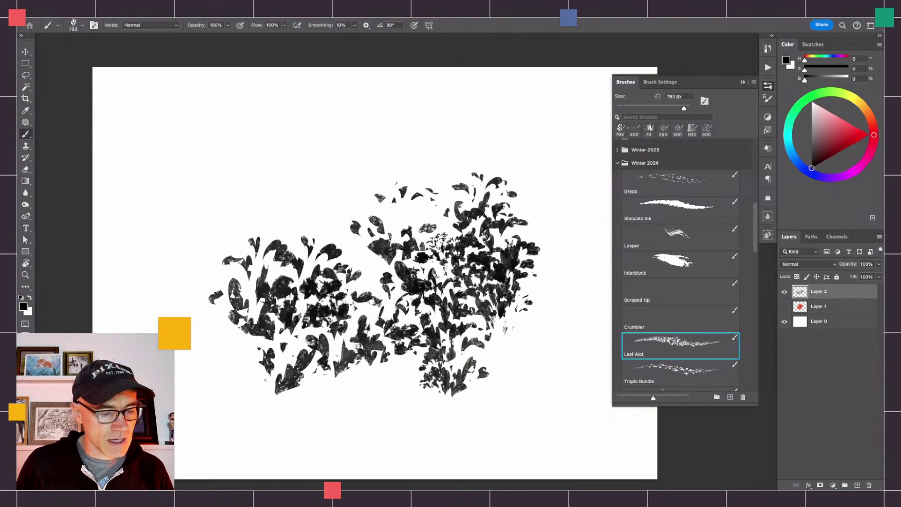
key("ctrl+z")
key("ctrl+z")
key("ctrl+z")
key("ctrl+z")
Paint a horizontal band of small black leaves, fill larger foliage beneath it, and clear Layer 2.
left_click(408, 241)
key("ctrl+z")
left_click(504, 258)
mouse_move(504, 258)
left_mouse_down()
mouse_move(389, 248)
mouse_move(260, 256)
left_mouse_up()
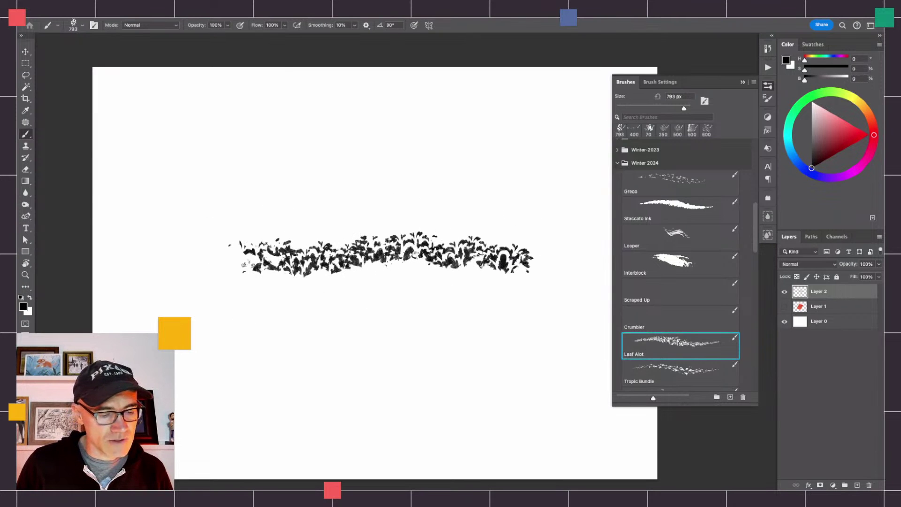
mouse_move(516, 291)
left_mouse_down()
mouse_move(443, 300)
mouse_move(389, 291)
mouse_move(248, 319)
mouse_move(263, 347)
mouse_move(329, 328)
mouse_move(479, 329)
left_mouse_up()
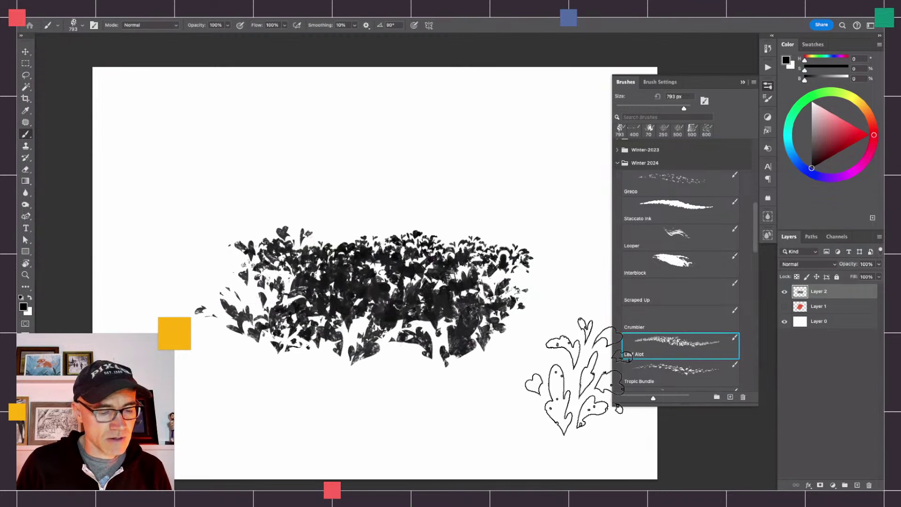
key("Delete")
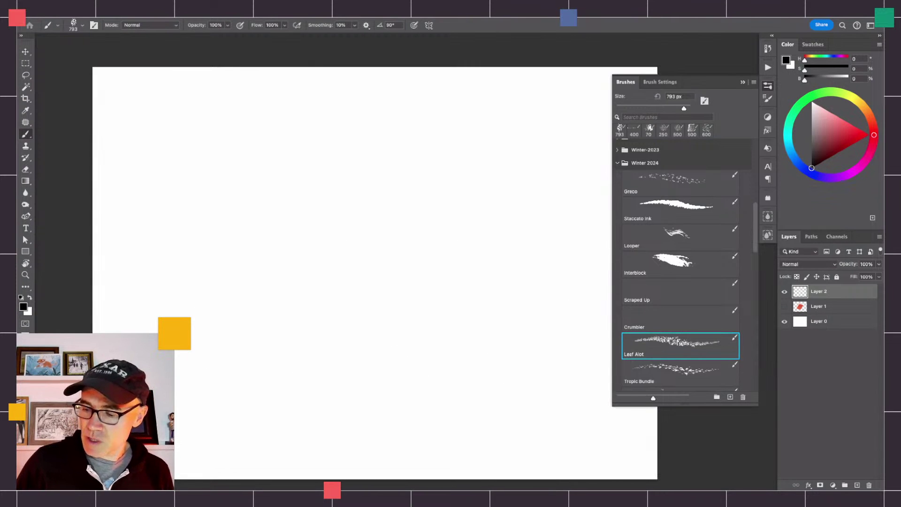
Choose a yellow-green (H 78, S 63, B 64) and paint a large dense hedge, layering in darker olive leaves (H 67, S 76, B 45).
left_click(838, 94)
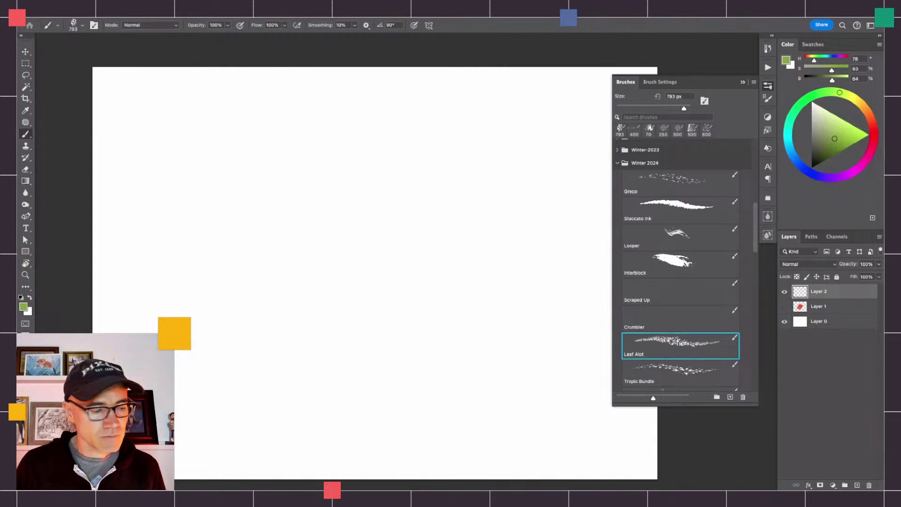
mouse_move(472, 263)
left_mouse_down()
mouse_move(263, 258)
mouse_move(484, 277)
mouse_move(413, 268)
mouse_move(271, 275)
mouse_move(451, 290)
mouse_move(241, 302)
mouse_move(502, 310)
mouse_move(246, 307)
mouse_move(507, 324)
mouse_move(251, 322)
mouse_move(511, 347)
mouse_move(230, 348)
mouse_move(521, 371)
mouse_move(252, 352)
mouse_move(484, 372)
mouse_move(239, 375)
mouse_move(432, 372)
mouse_move(312, 382)
mouse_move(361, 393)
mouse_move(253, 422)
mouse_move(516, 446)
mouse_move(492, 422)
mouse_move(281, 441)
mouse_move(516, 455)
left_mouse_up()
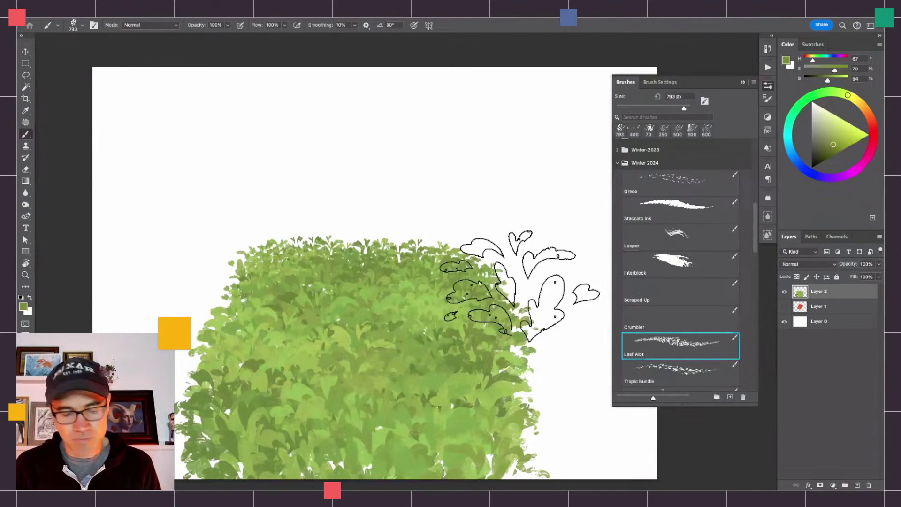
mouse_move(338, 446)
left_mouse_down()
mouse_move(294, 388)
mouse_move(358, 280)
left_mouse_up()
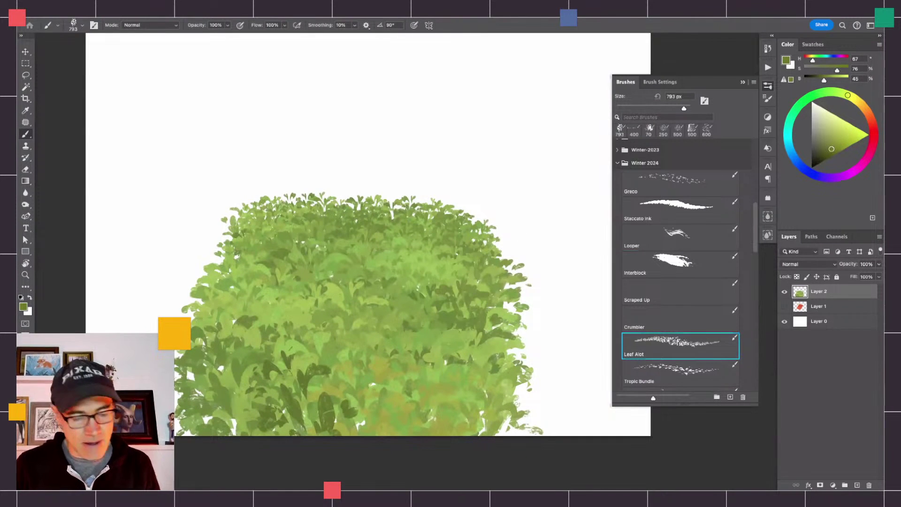
mouse_move(432, 413)
left_mouse_down()
mouse_move(328, 413)
mouse_move(469, 371)
mouse_move(251, 332)
mouse_move(338, 357)
mouse_move(483, 331)
mouse_move(253, 324)
mouse_move(291, 305)
mouse_move(469, 281)
mouse_move(300, 261)
mouse_move(225, 282)
left_mouse_up()
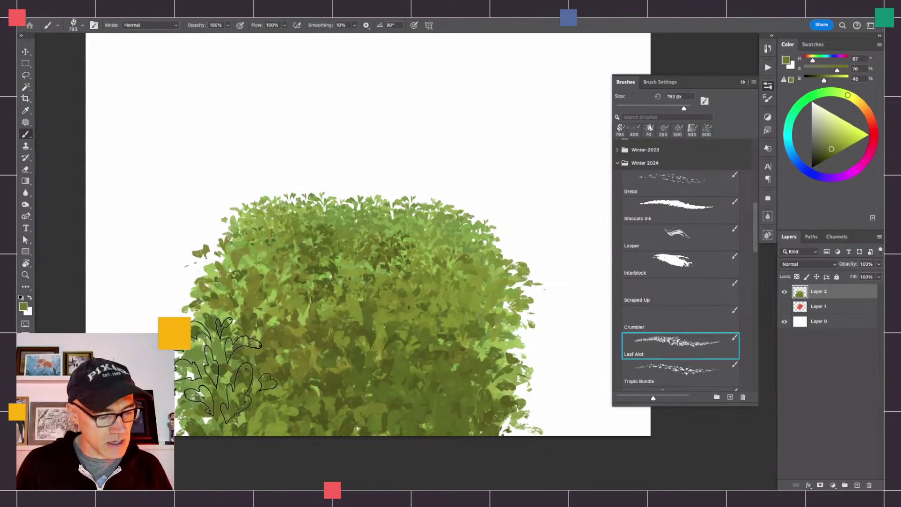
Trim the hedge to a tall rectangular block by selecting its middle, inverting the selection and deleting the foliage outside.
key("m")
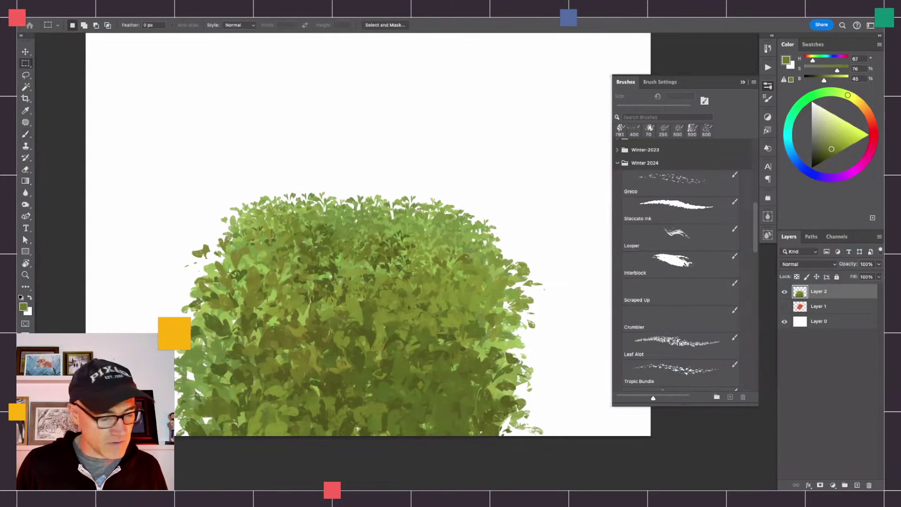
left_click_drag(266, 204, 455, 442)
key("ctrl+shift+i")
key("Delete")
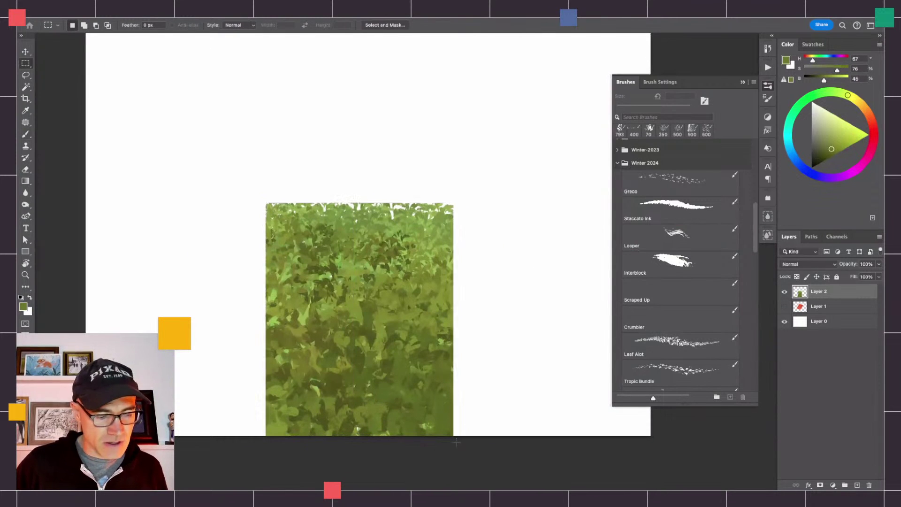
Inspect the trimmed hedge up close and hide Layer 2.
scroll(323, 399, "up", 4)
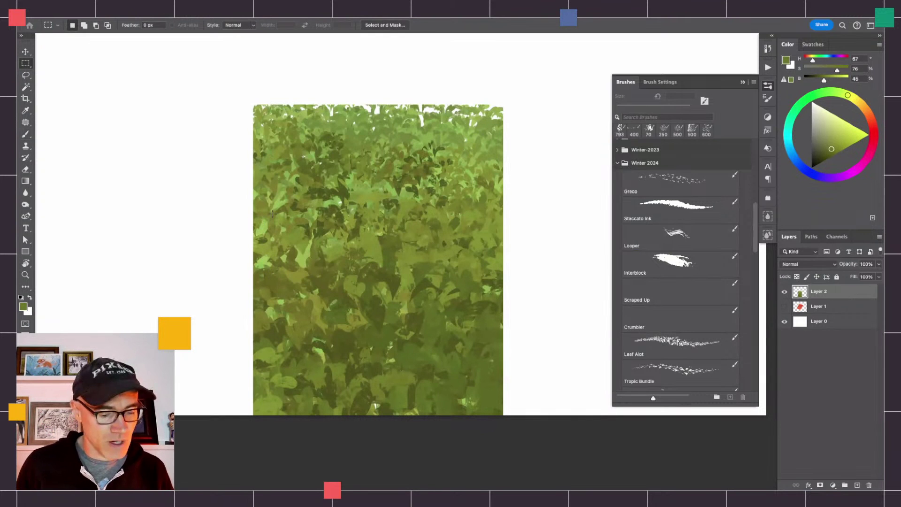
left_click(784, 292)
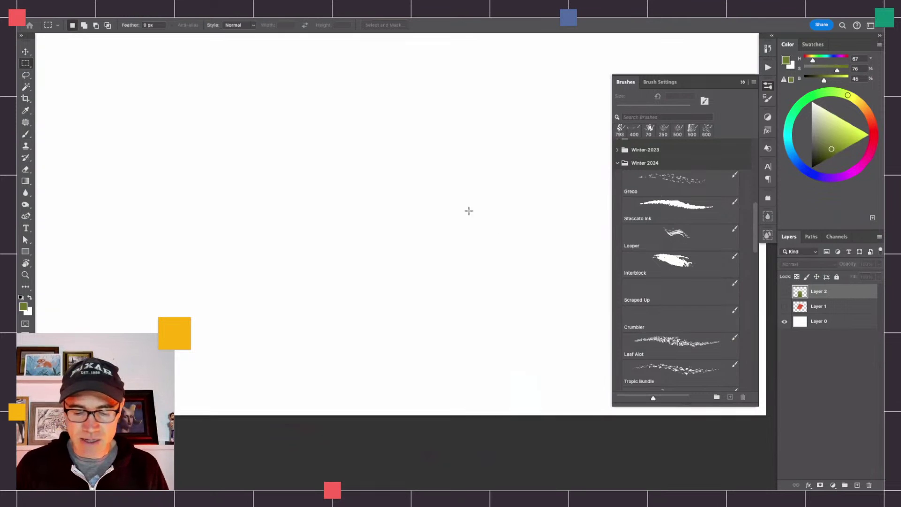
left_click(508, 282, "alt")
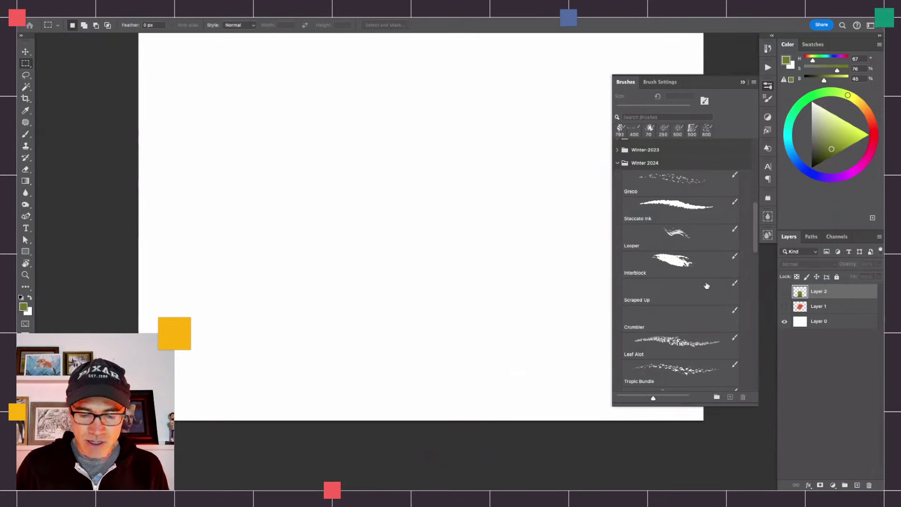
Switch to the Tropic Bundle brush at 492 px and add a new layer above Layer 2.
scroll(749, 237, "down", 1)
left_click(676, 338)
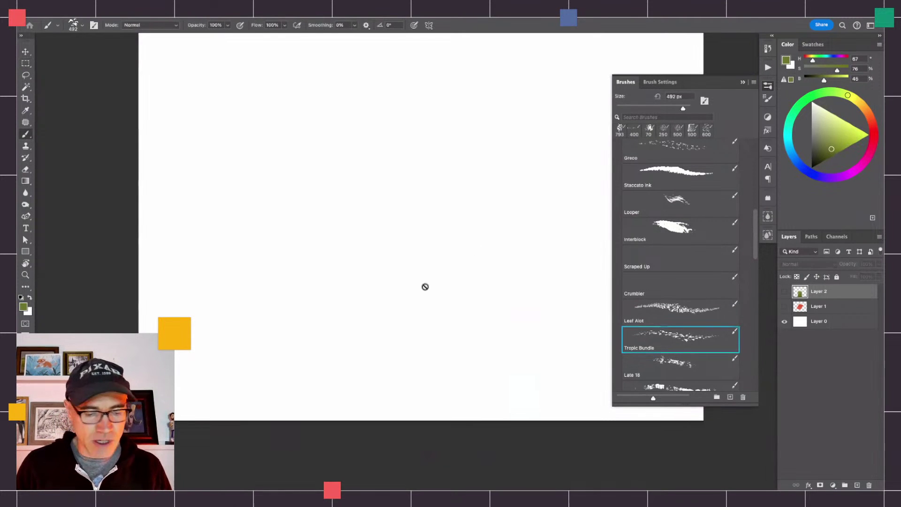
left_click(408, 292, "alt")
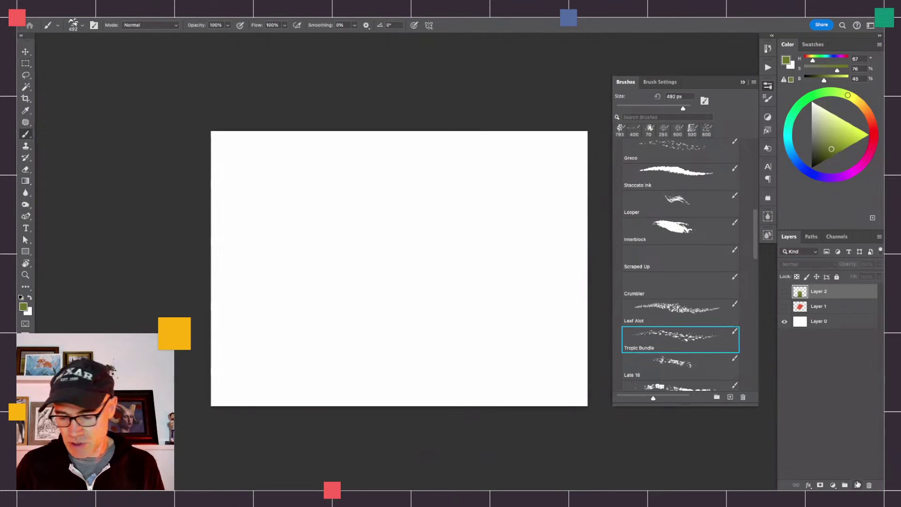
left_click(856, 484)
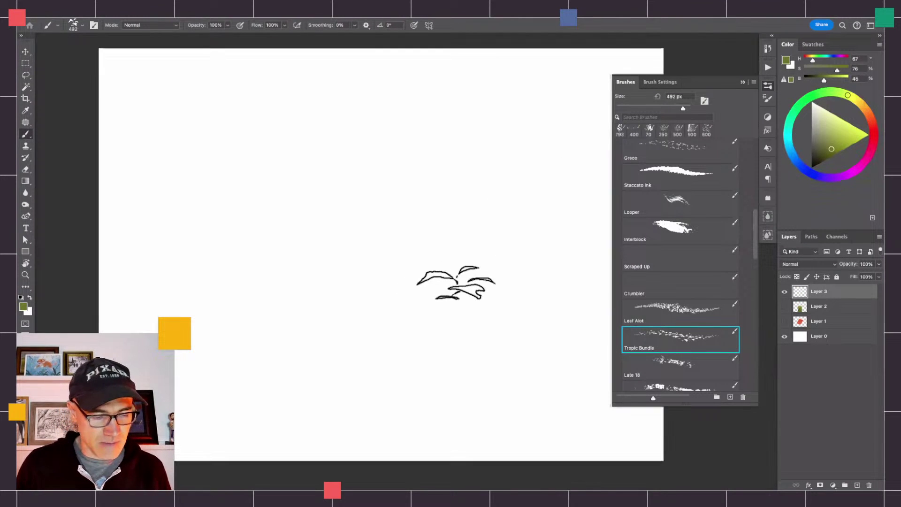
Try painting a cluster of olive-green Tropic Bundle leaves in the canvas's centre, and undo the strokes.
mouse_move(469, 277)
left_mouse_down()
mouse_move(426, 232)
mouse_move(371, 215)
mouse_move(411, 295)
mouse_move(332, 253)
mouse_move(416, 230)
mouse_move(398, 187)
left_mouse_up()
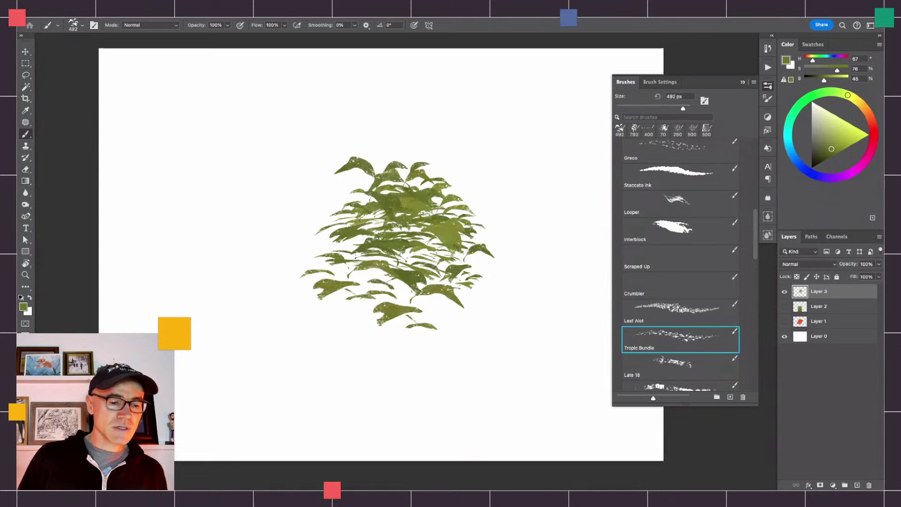
key("ctrl+z")
key("ctrl+z")
key("ctrl+z")
key("ctrl+z")
key("ctrl+z")
key("ctrl+z")
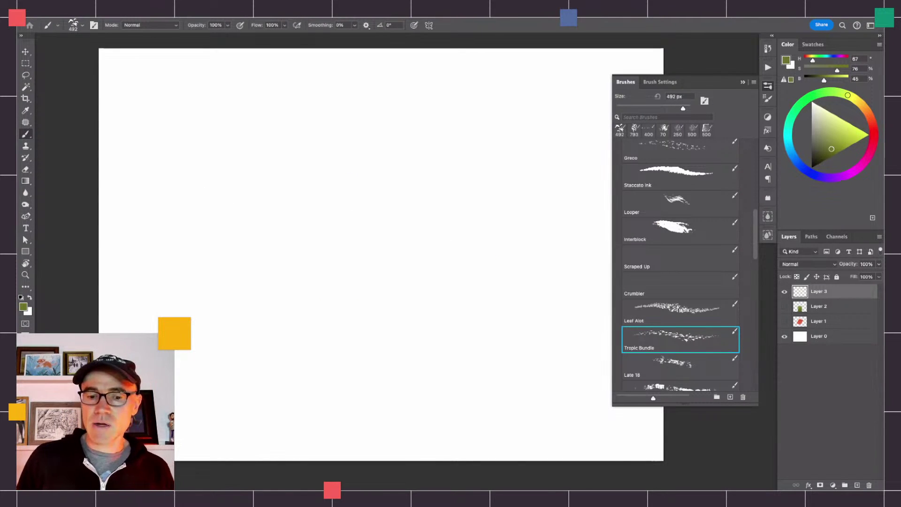
Paint receding rows of small and large Tropic Bundle leaves across the canvas, and clear them from Layer 3.
mouse_move(392, 281)
left_mouse_down()
mouse_move(283, 296)
mouse_move(366, 263)
mouse_move(225, 263)
mouse_move(192, 215)
mouse_move(234, 244)
mouse_move(300, 260)
mouse_move(240, 230)
mouse_move(131, 206)
mouse_move(272, 232)
mouse_move(169, 213)
left_mouse_up()
mouse_move(549, 192)
left_mouse_down()
mouse_move(376, 208)
mouse_move(320, 179)
mouse_move(293, 181)
left_mouse_up()
mouse_move(417, 286)
left_mouse_down()
mouse_move(469, 263)
mouse_move(539, 255)
mouse_move(432, 244)
mouse_move(399, 253)
left_mouse_up()
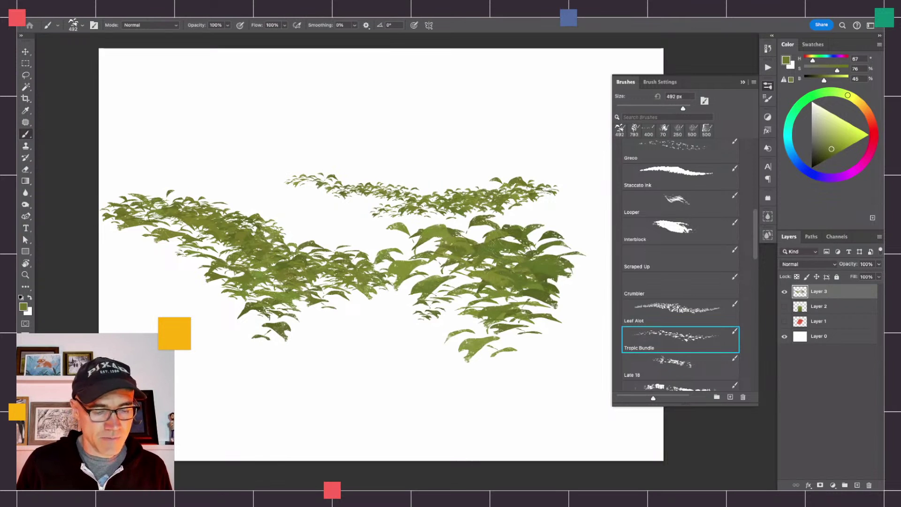
key("ctrl+a")
key("Delete")
key("ctrl+d")
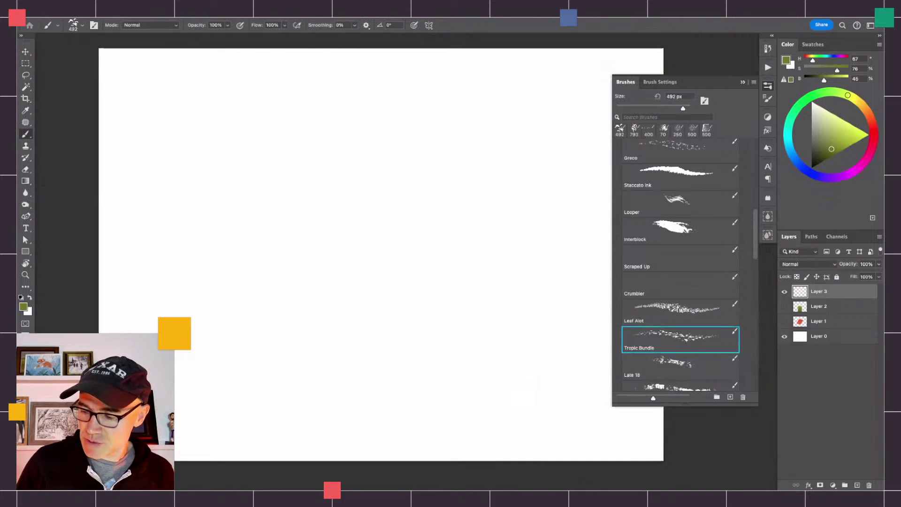
Examine the Tropic Bundle brush's Shape Dynamics and Color Dynamics settings.
left_click(652, 82)
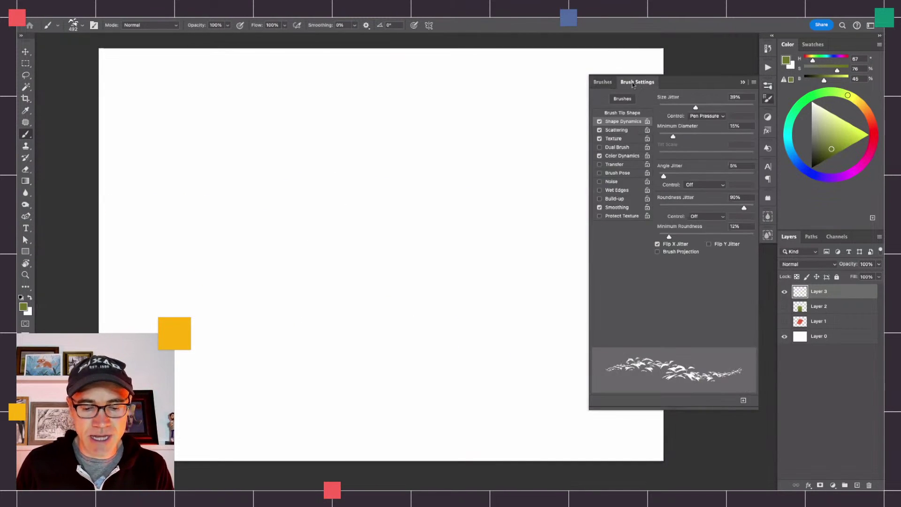
left_click(614, 156)
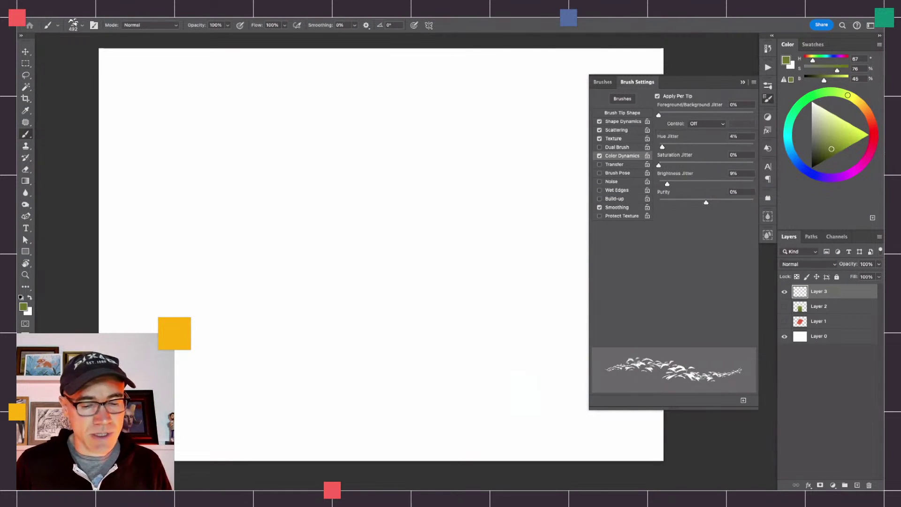
left_click(602, 82)
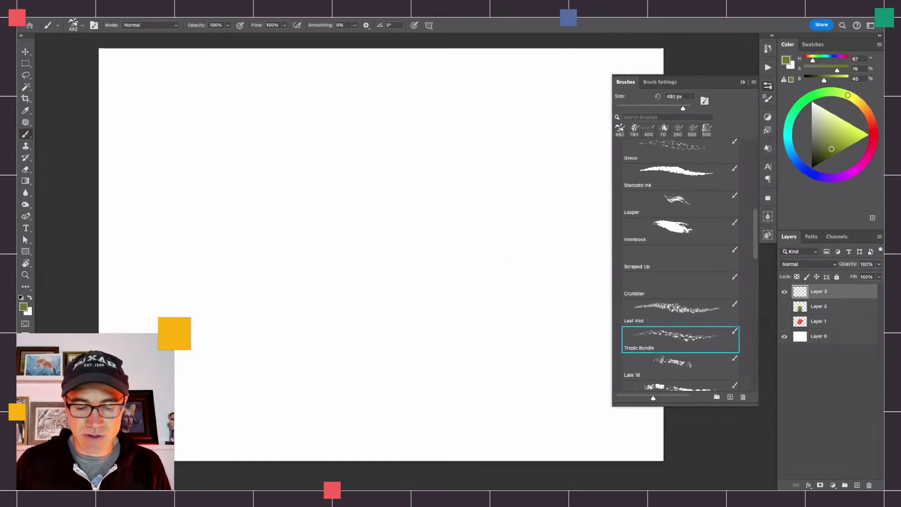
Switch to the Late 18 brush at 300 px and set the foreground colour to pink (H 342, S 69, B 90).
left_click_drag(753, 229, 753, 246)
left_click(675, 277)
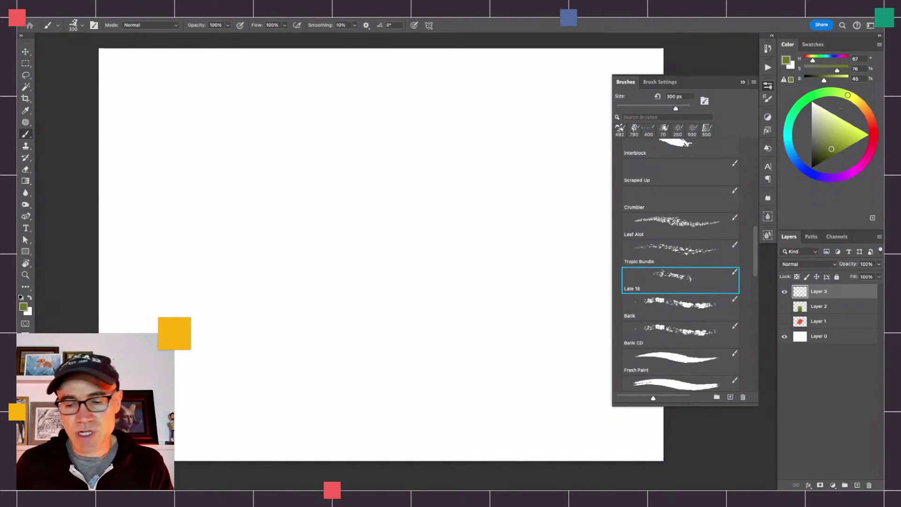
left_click(866, 110)
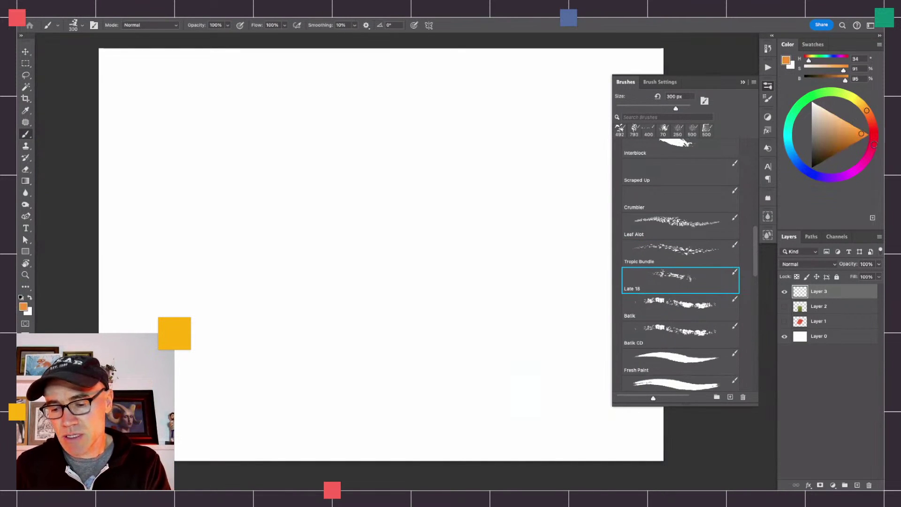
left_click(871, 147)
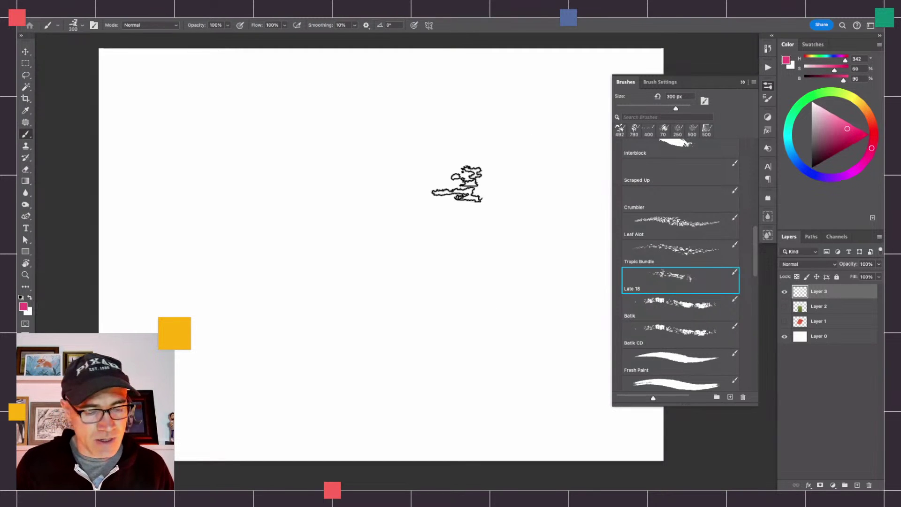
Paint a loose vertical patch of overlapping pink Late 18 strokes right of the canvas's centre.
left_click_drag(458, 192, 472, 309)
left_click_drag(422, 195, 446, 287)
left_click_drag(408, 180, 453, 261)
mouse_move(445, 180)
left_mouse_down()
mouse_move(491, 304)
mouse_move(453, 171)
mouse_move(495, 282)
mouse_move(465, 169)
mouse_move(490, 230)
left_mouse_up()
Try painting a horizontal band and two smaller Late 18 strokes beside the vertical patch, and undo them.
mouse_move(401, 244)
left_mouse_down()
mouse_move(261, 245)
mouse_move(326, 249)
mouse_move(383, 244)
mouse_move(265, 238)
mouse_move(394, 234)
mouse_move(266, 231)
mouse_move(342, 227)
left_mouse_up()
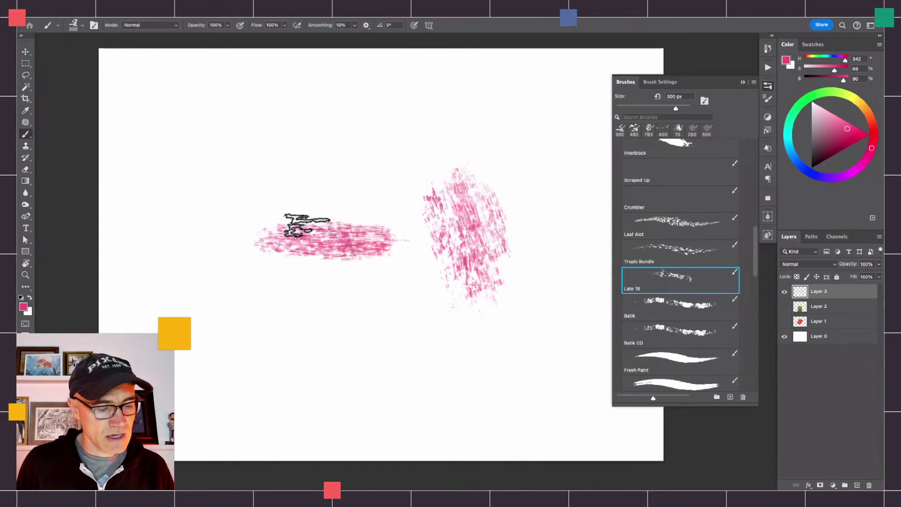
left_click_drag(416, 348, 261, 326)
left_click_drag(279, 271, 221, 348)
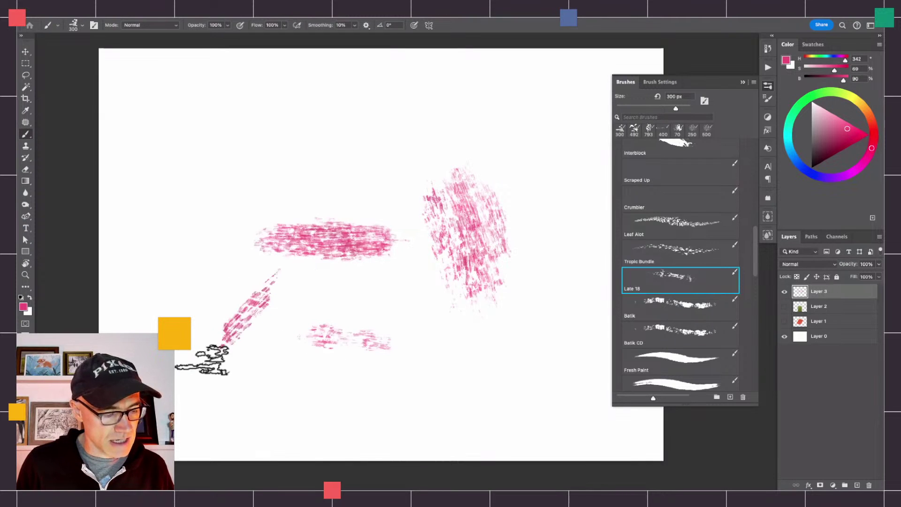
key("ctrl+z")
key("ctrl+z")
key("ctrl+z")
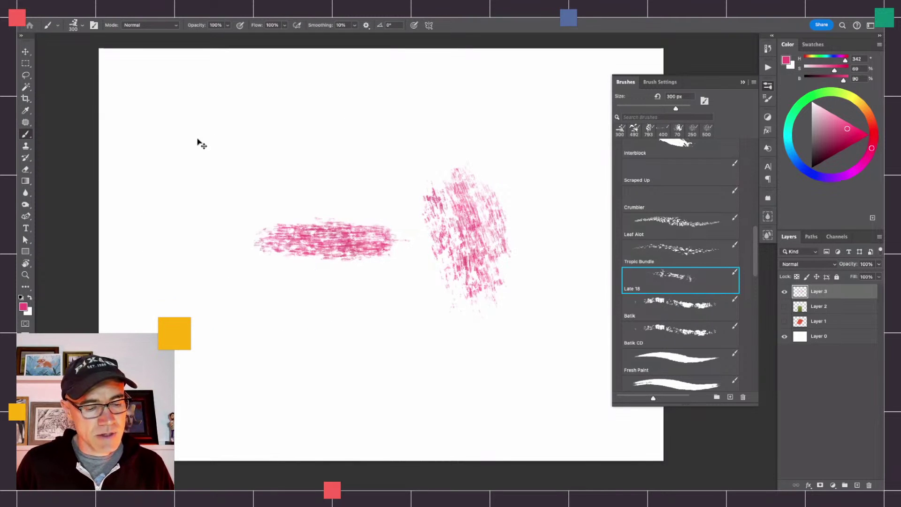
Build up the vertical pink patch with dense overlapping Late 18 strokes and inspect its rough edge up close.
mouse_move(467, 264)
left_mouse_down()
mouse_move(454, 236)
mouse_move(485, 257)
mouse_move(483, 208)
mouse_move(504, 275)
mouse_move(499, 303)
mouse_move(485, 289)
mouse_move(475, 298)
mouse_move(459, 269)
mouse_move(455, 240)
mouse_move(469, 224)
mouse_move(492, 237)
mouse_move(487, 214)
mouse_move(509, 289)
mouse_move(473, 177)
mouse_move(509, 291)
mouse_move(471, 167)
mouse_move(506, 261)
mouse_move(492, 177)
mouse_move(520, 277)
mouse_move(480, 184)
mouse_move(439, 176)
mouse_move(436, 193)
mouse_move(433, 173)
mouse_move(441, 164)
mouse_move(475, 185)
mouse_move(494, 177)
mouse_move(450, 149)
mouse_move(445, 185)
mouse_move(424, 181)
left_mouse_up()
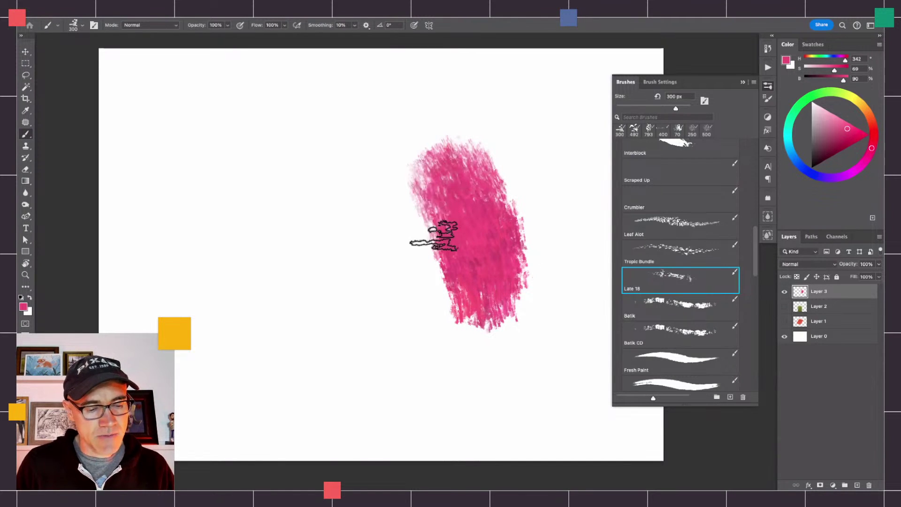
left_click(424, 212, "ctrl")
left_click(422, 211, "ctrl")
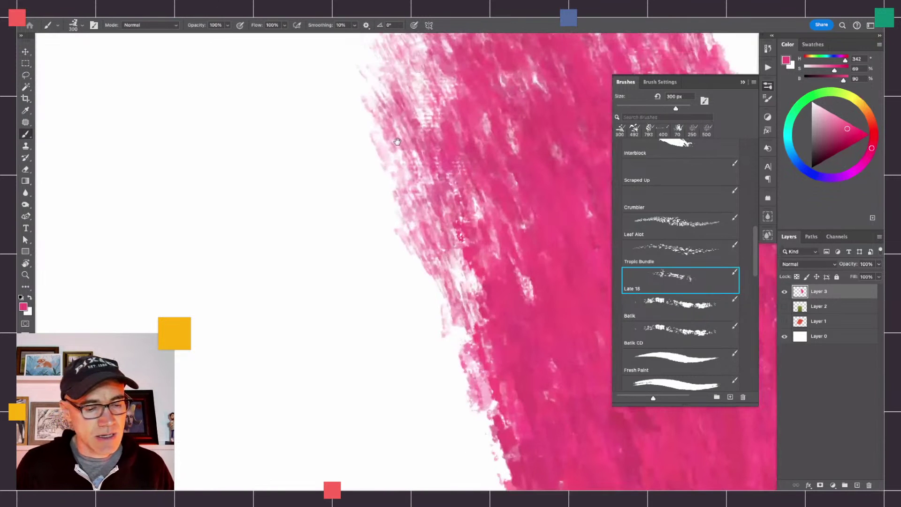
Set the foreground colour to orange (H 34) and paint Late 18 strokes over the pink patch's upper end.
key("ctrl+0")
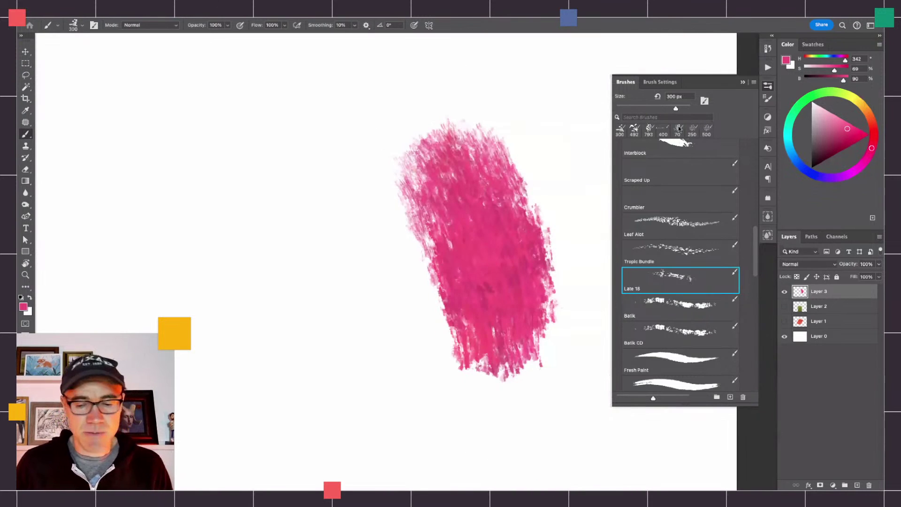
left_click_drag(867, 117, 866, 111)
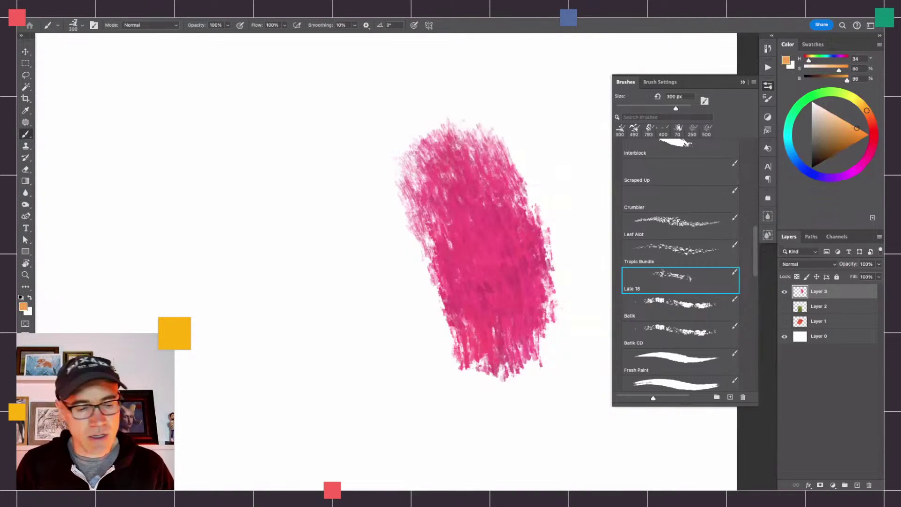
mouse_move(433, 77)
left_mouse_down()
mouse_move(436, 107)
mouse_move(411, 90)
mouse_move(468, 131)
mouse_move(465, 116)
mouse_move(450, 100)
mouse_move(466, 146)
mouse_move(437, 149)
mouse_move(409, 114)
mouse_move(393, 113)
mouse_move(408, 114)
mouse_move(429, 150)
mouse_move(439, 177)
mouse_move(420, 159)
mouse_move(439, 202)
mouse_move(425, 140)
mouse_move(472, 169)
mouse_move(470, 147)
mouse_move(487, 139)
mouse_move(509, 160)
left_mouse_up()
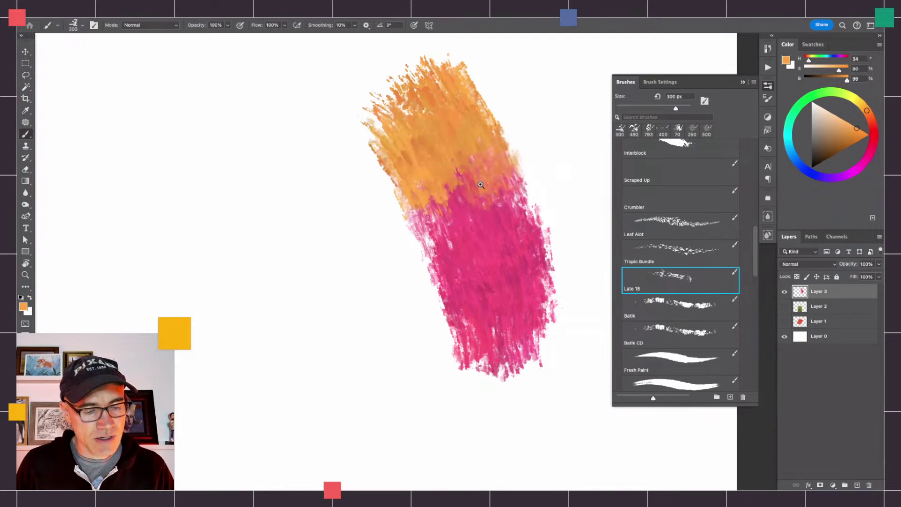
Sample peach and rose tones from the overlap and paint Late 18 strokes that blend the orange into the pink.
left_click(480, 184)
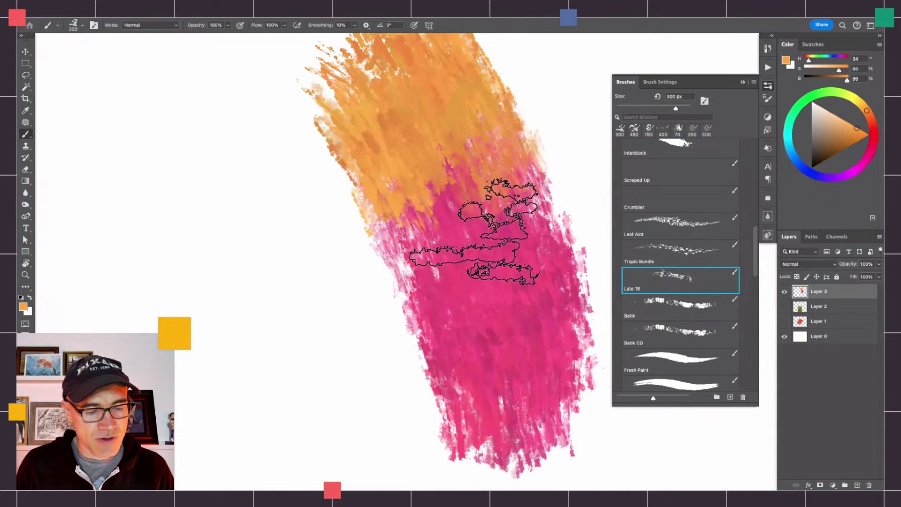
left_click(502, 166, "alt")
mouse_move(478, 197)
left_mouse_down()
mouse_move(465, 153)
mouse_move(486, 188)
mouse_move(427, 174)
mouse_move(434, 201)
mouse_move(409, 199)
mouse_move(405, 267)
left_mouse_up()
left_click(520, 164, "alt")
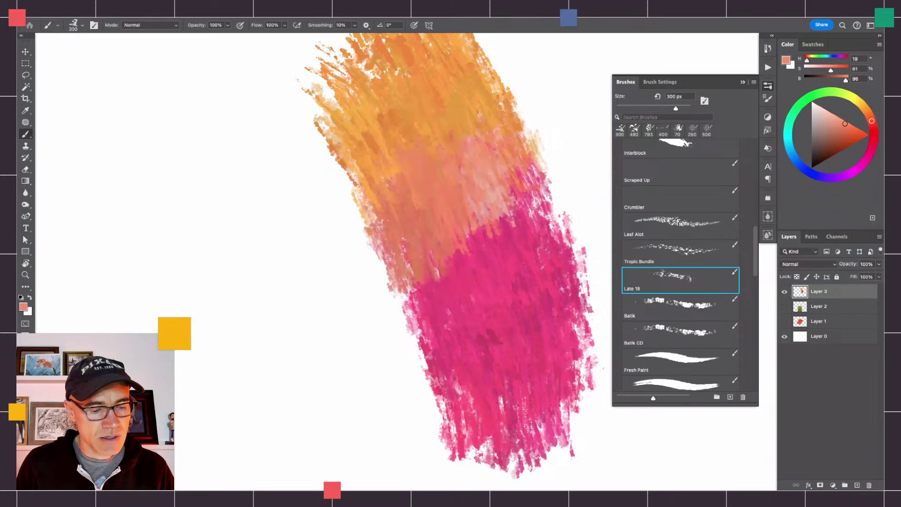
mouse_move(412, 158)
left_mouse_down()
mouse_move(483, 211)
mouse_move(493, 161)
mouse_move(516, 201)
left_mouse_up()
mouse_move(500, 141)
left_mouse_down()
mouse_move(523, 228)
mouse_move(437, 157)
mouse_move(523, 232)
left_mouse_up()
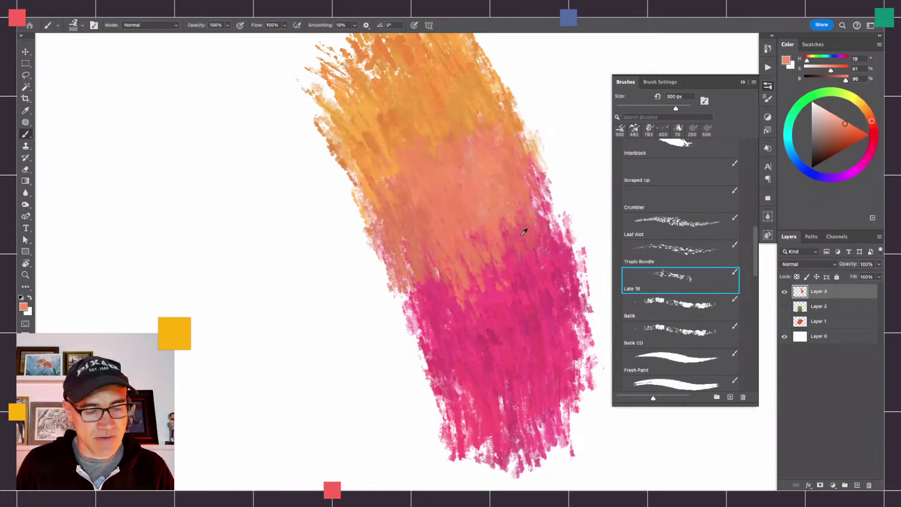
left_click(525, 229, "alt")
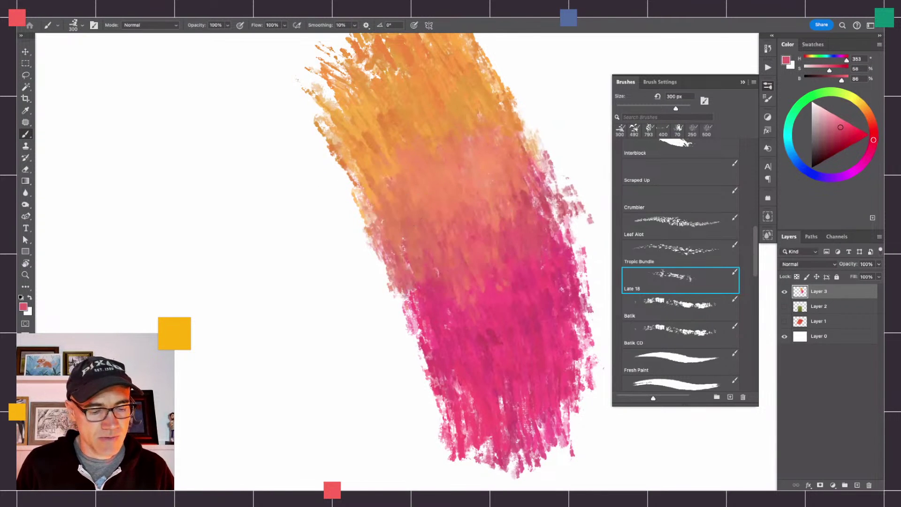
Review the blended orange-to-pink patch as a whole and clear it from Layer 3.
left_click(383, 318, "alt+super")
left_click(383, 318, "alt+super")
left_click(368, 308, "super")
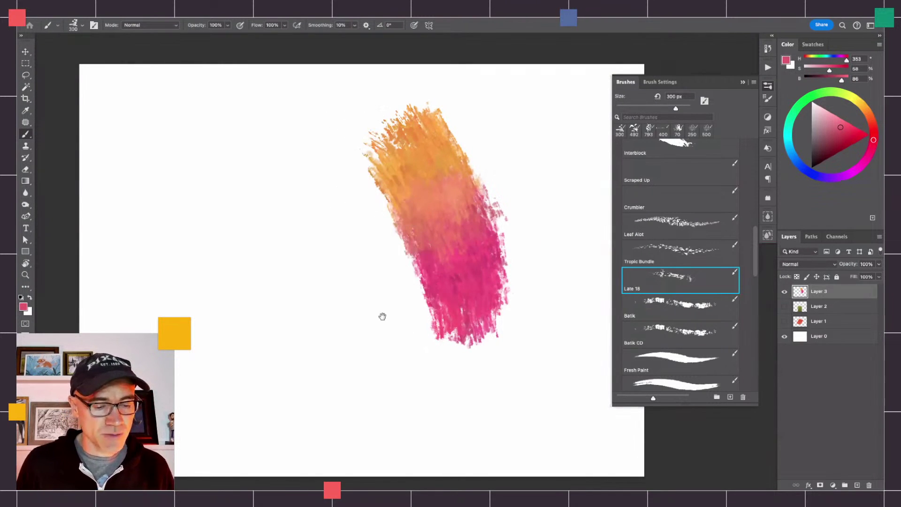
left_click_drag(384, 314, 407, 295)
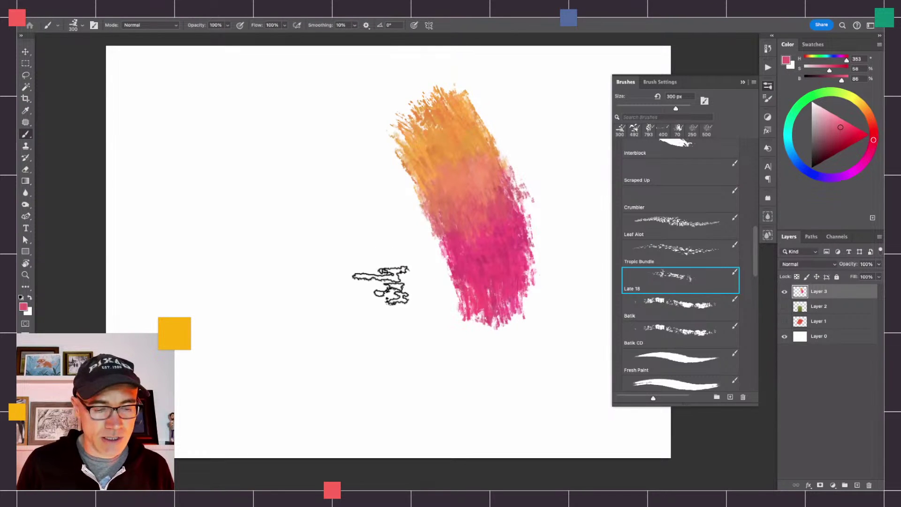
key("ctrl+z")
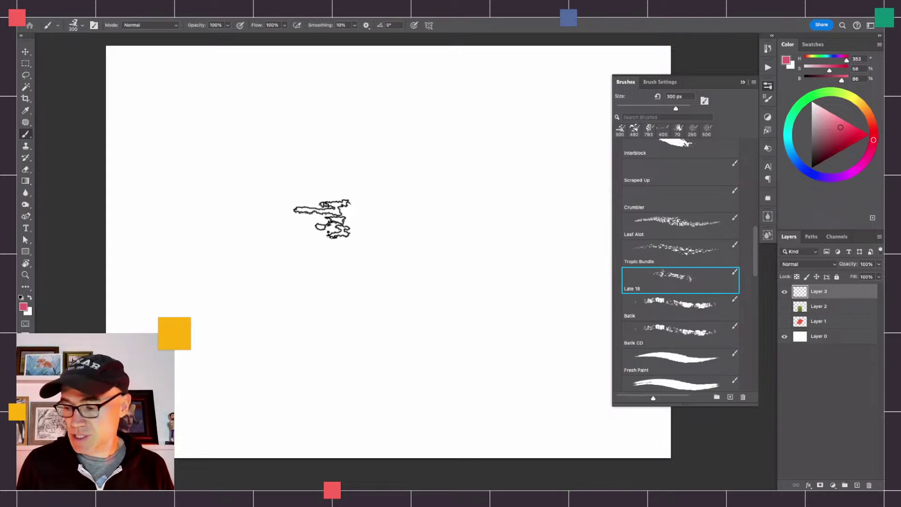
Lasso a long-sleeved shirt shape, fill it with Late 18 strokes in the rose colour, and deselect.
key("l")
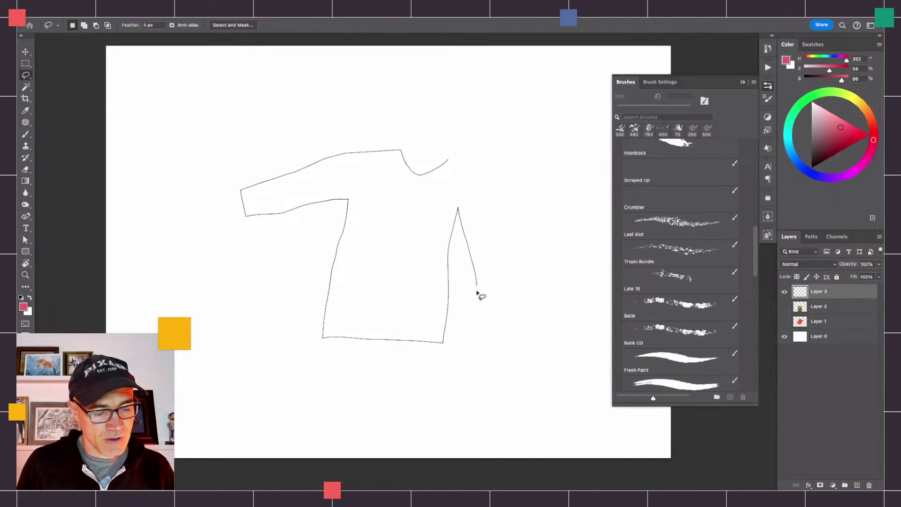
left_click_drag(482, 164, 449, 159)
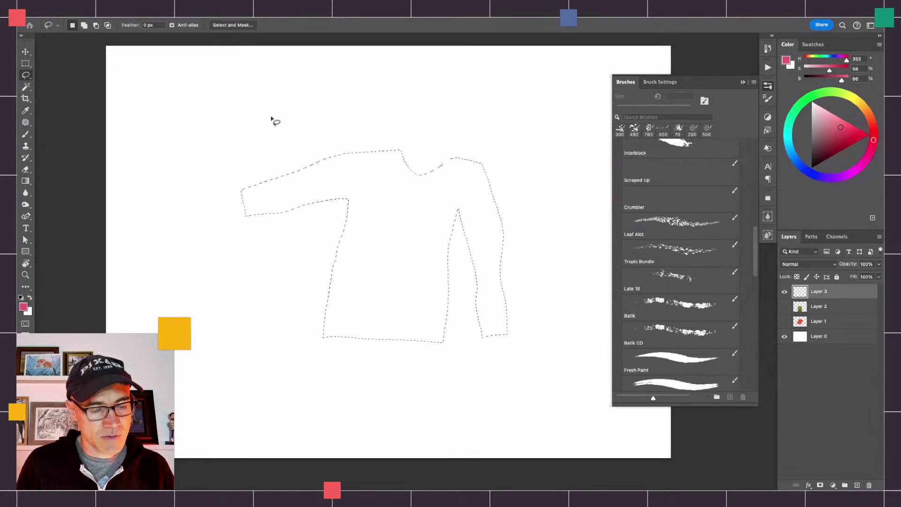
key("b")
mouse_move(422, 251)
left_mouse_down()
mouse_move(423, 335)
mouse_move(439, 197)
mouse_move(411, 307)
mouse_move(409, 185)
mouse_move(394, 204)
mouse_move(359, 337)
mouse_move(395, 141)
mouse_move(329, 356)
mouse_move(385, 169)
mouse_move(387, 225)
mouse_move(420, 234)
mouse_move(405, 305)
mouse_move(387, 264)
mouse_move(367, 333)
mouse_move(418, 298)
mouse_move(445, 250)
mouse_move(478, 233)
mouse_move(463, 149)
mouse_move(479, 162)
mouse_move(471, 199)
mouse_move(494, 317)
mouse_move(430, 193)
mouse_move(427, 295)
mouse_move(433, 199)
mouse_move(391, 242)
mouse_move(429, 158)
mouse_move(335, 323)
mouse_move(362, 159)
mouse_move(371, 175)
mouse_move(342, 160)
mouse_move(242, 201)
mouse_move(268, 206)
mouse_move(266, 190)
mouse_move(298, 192)
mouse_move(350, 161)
mouse_move(404, 153)
mouse_move(389, 206)
mouse_move(420, 176)
mouse_move(432, 201)
mouse_move(456, 176)
mouse_move(472, 187)
mouse_move(477, 286)
mouse_move(488, 302)
mouse_move(449, 248)
mouse_move(411, 247)
mouse_move(351, 337)
mouse_move(365, 329)
mouse_move(342, 221)
mouse_move(332, 232)
mouse_move(342, 300)
left_mouse_up()
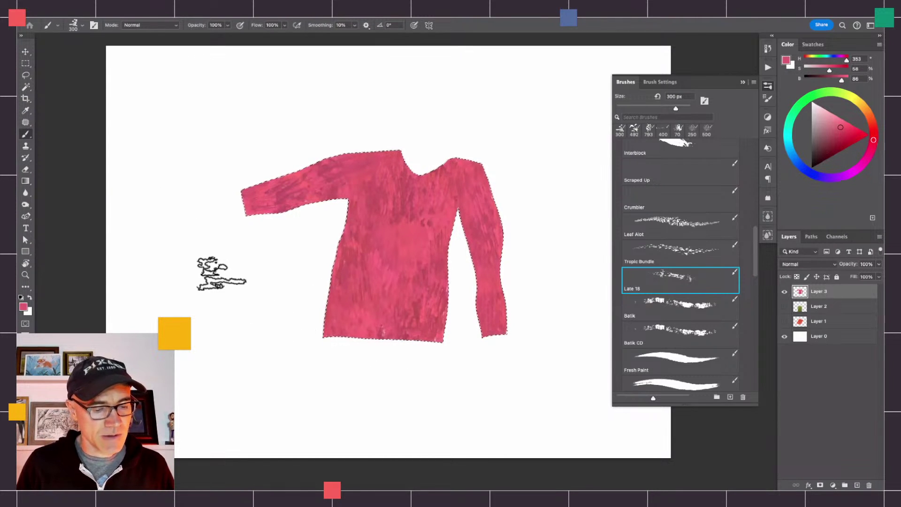
key("ctrl+d")
Roughen the edges of the shirt's sleeves, shoulder and side with Late 18 strokes, and clear the shirt from Layer 3.
left_click(360, 279)
left_click(352, 297)
left_click(352, 298, "alt")
left_click(330, 325, "alt")
left_click(330, 324, "alt")
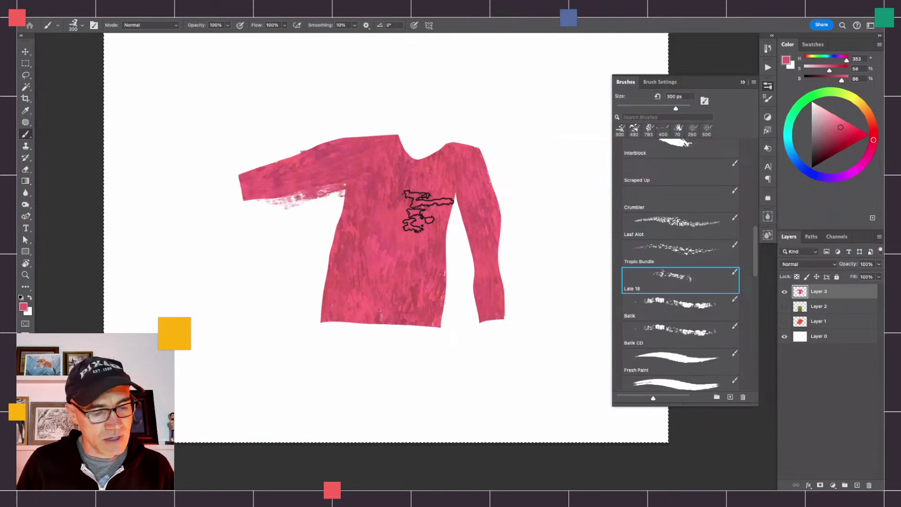
mouse_move(441, 190)
left_mouse_down()
mouse_move(438, 268)
mouse_move(455, 197)
left_mouse_up()
mouse_move(427, 156)
left_mouse_down()
mouse_move(452, 155)
mouse_move(479, 185)
mouse_move(513, 291)
left_mouse_up()
left_click_drag(352, 150, 370, 139)
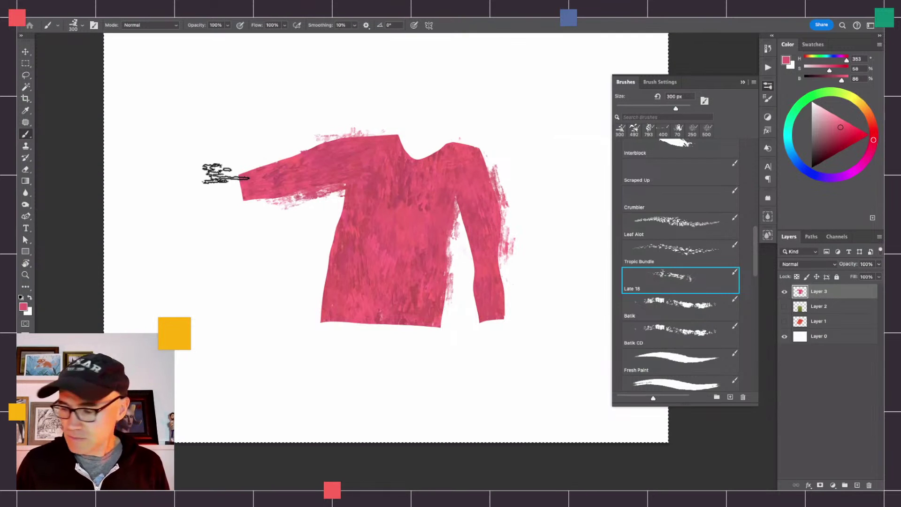
key("Delete")
Paint broad patches of rose texture with the Batik brush at 500 px, and clear them from Layer 3.
left_click(674, 305)
mouse_move(452, 117)
left_mouse_down()
mouse_move(464, 331)
mouse_move(422, 326)
mouse_move(417, 117)
mouse_move(364, 124)
mouse_move(376, 312)
mouse_move(361, 328)
mouse_move(325, 256)
mouse_move(315, 159)
mouse_move(269, 88)
mouse_move(306, 151)
left_mouse_up()
mouse_move(216, 113)
left_mouse_down()
mouse_move(208, 356)
mouse_move(176, 372)
mouse_move(169, 88)
left_mouse_up()
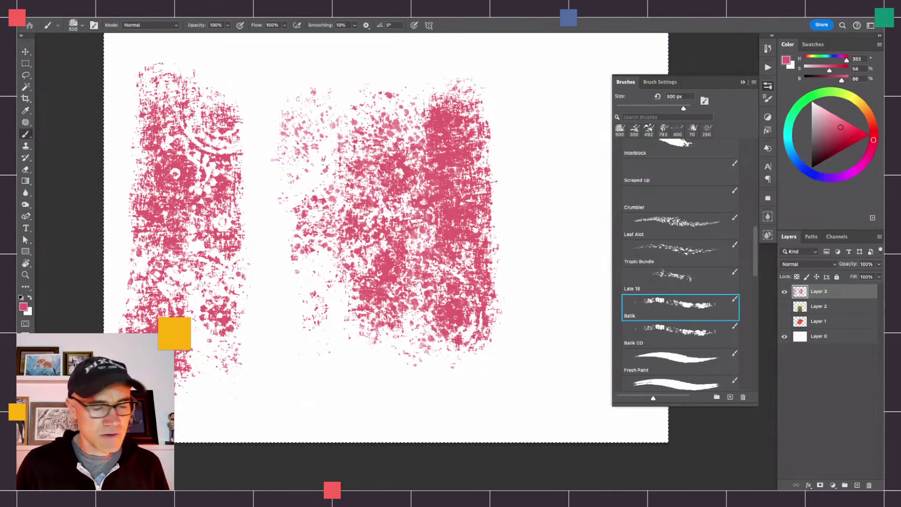
key("Delete")
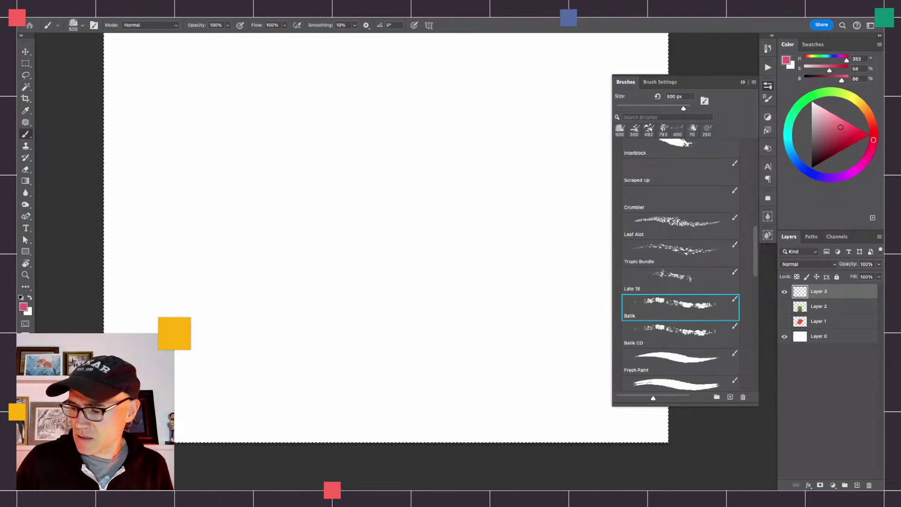
Lasso a tree trunk with three side branches and fill it with muted mauve (H 353, S 30, B 49).
key("l")
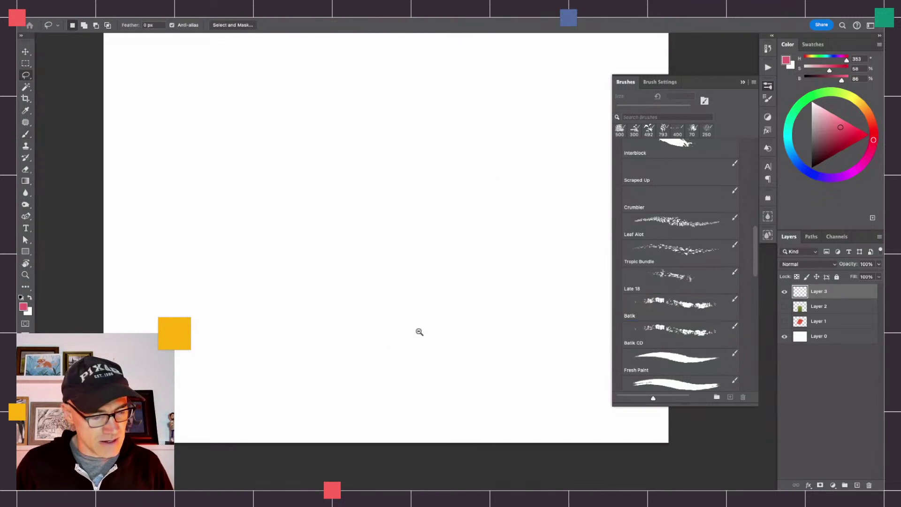
left_click(420, 332, "alt")
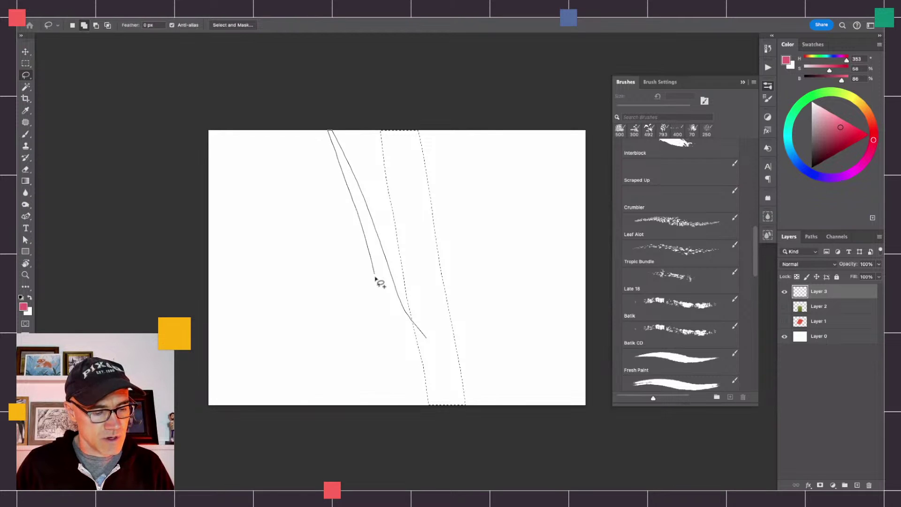
left_click_drag(409, 283, 409, 282)
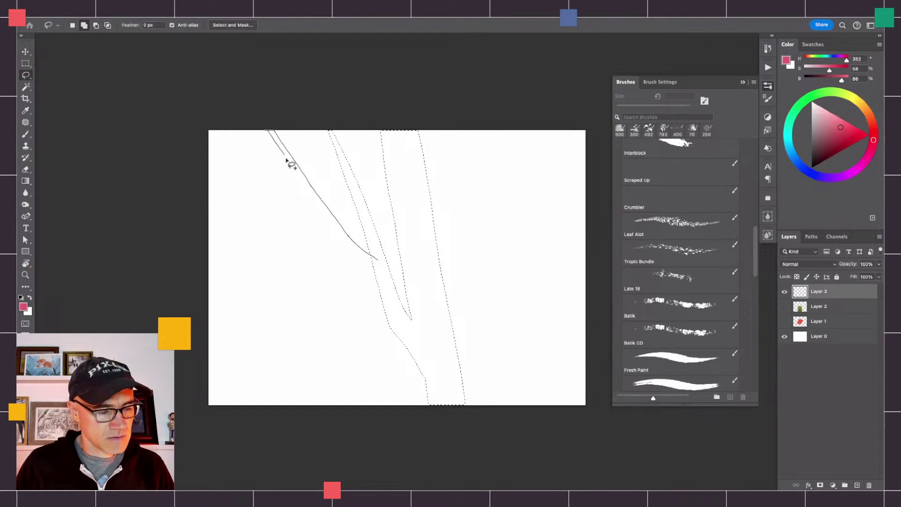
left_click_drag(374, 263, 375, 271)
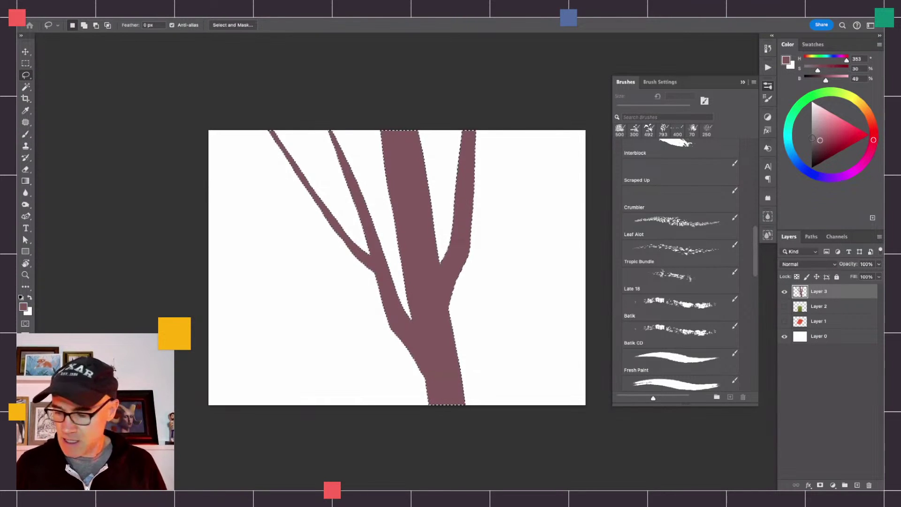
Texture the tree with 500 px Batik strokes in pink (S 45, B 82) and pale pink (S 19, B 93), and deselect.
left_click(675, 306)
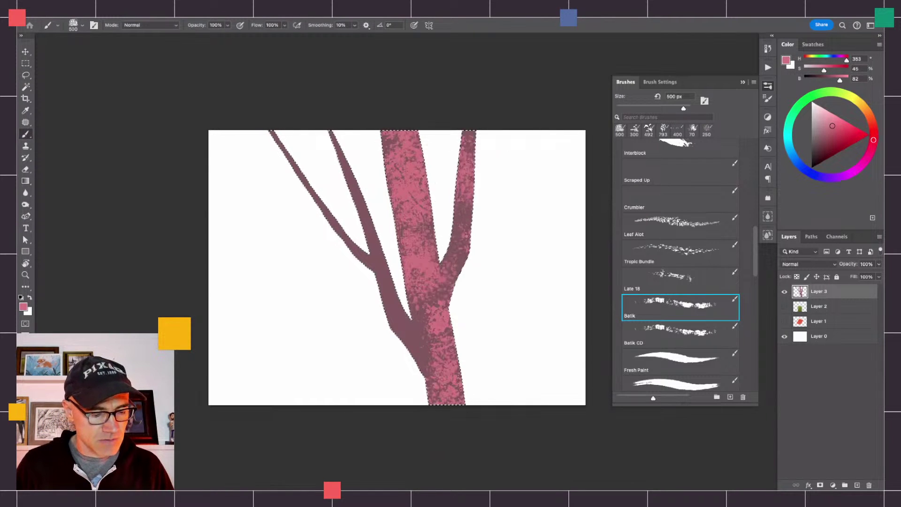
left_click_drag(317, 166, 360, 252)
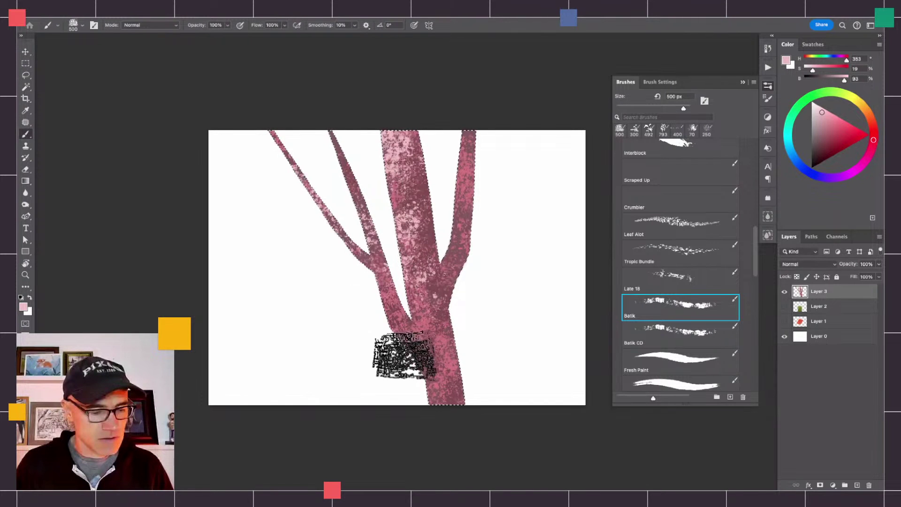
key("ctrl+d")
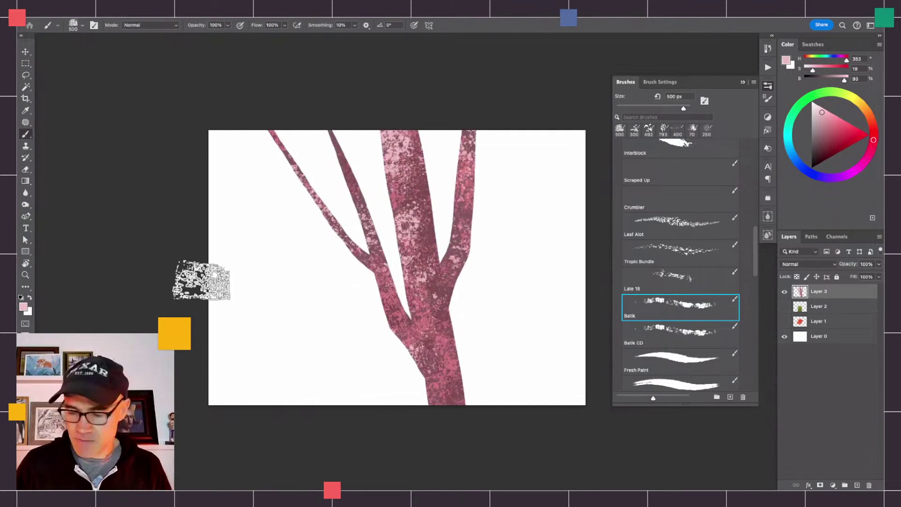
Trim a thin sliver off the main trunk's left edge with a freehand lasso selection.
scroll(308, 282, "down", 3)
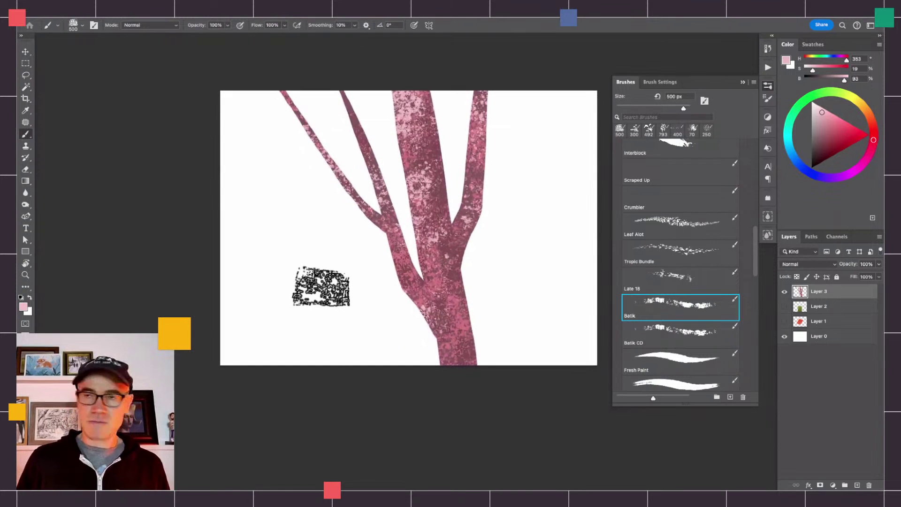
key("l")
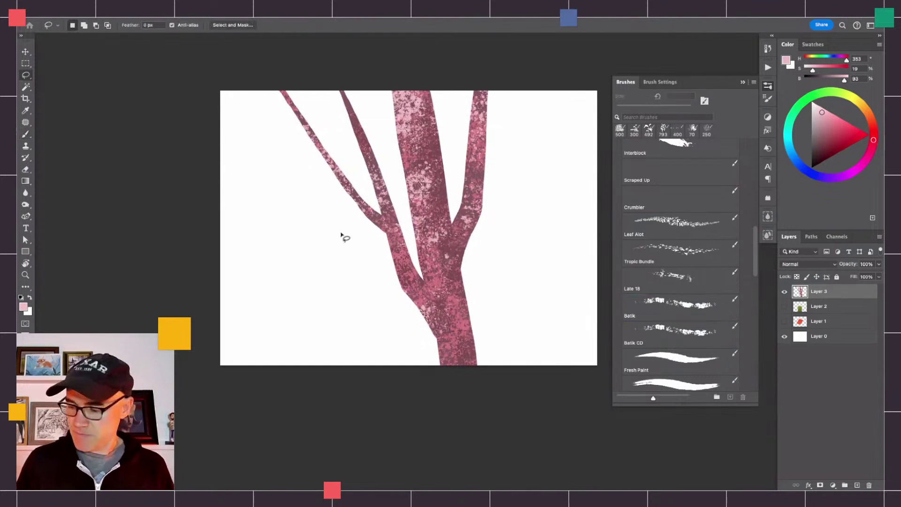
left_click_drag(396, 95, 401, 127)
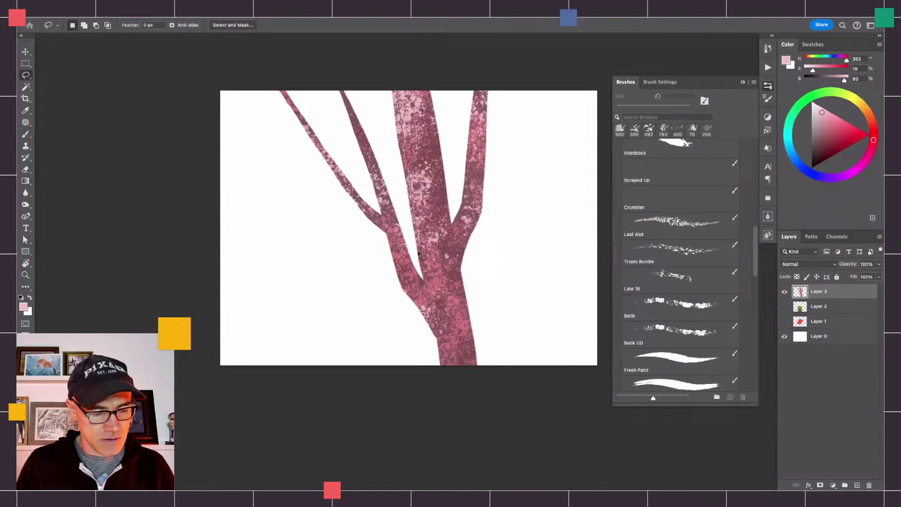
left_click_drag(421, 269, 378, 87)
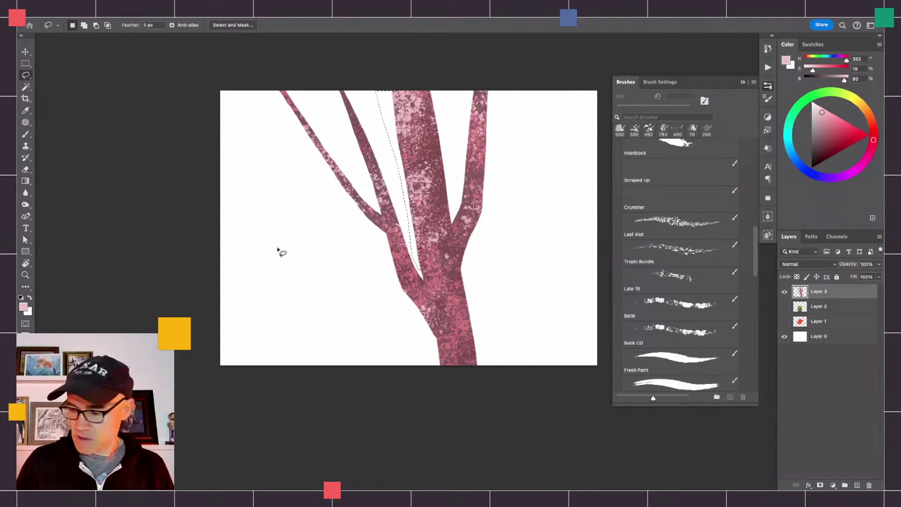
left_click(278, 246)
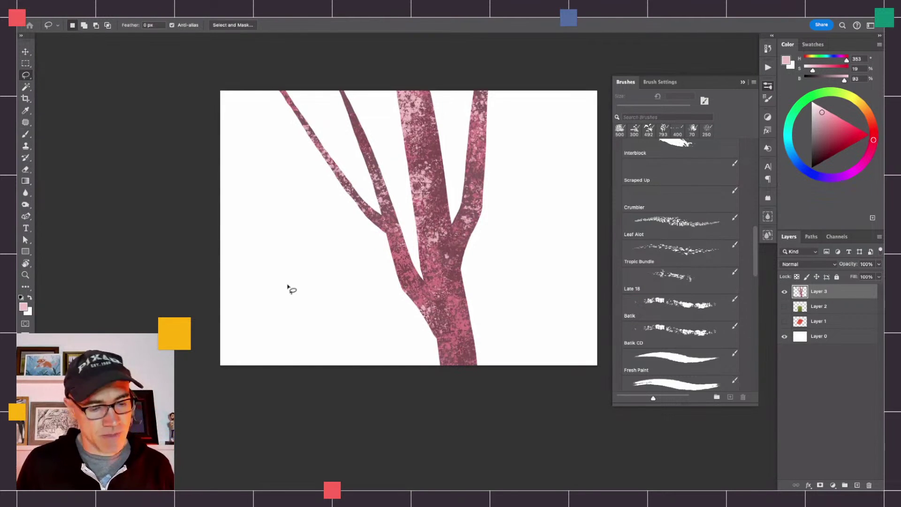
left_click(373, 286)
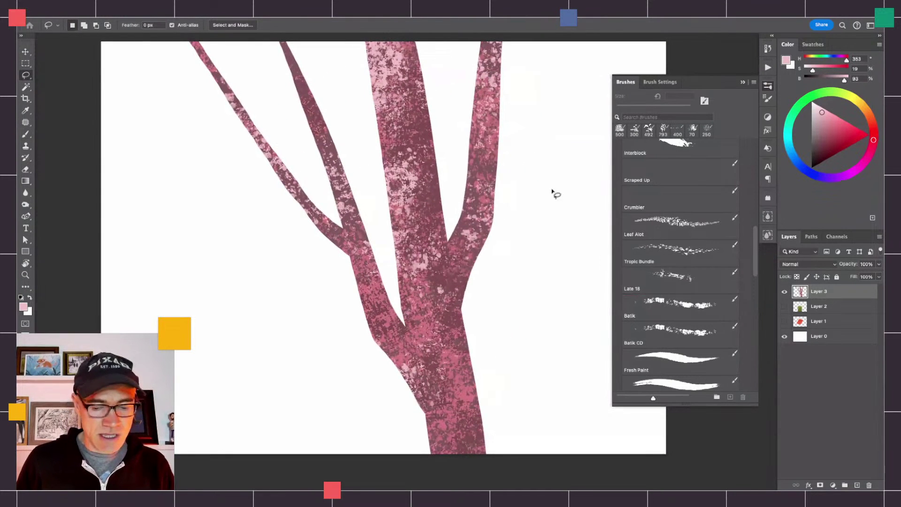
Paint rough crimson texture patches on both sides of the tree with the Batik CD brush at 500 px.
left_click(673, 334)
key("ctrl+minus")
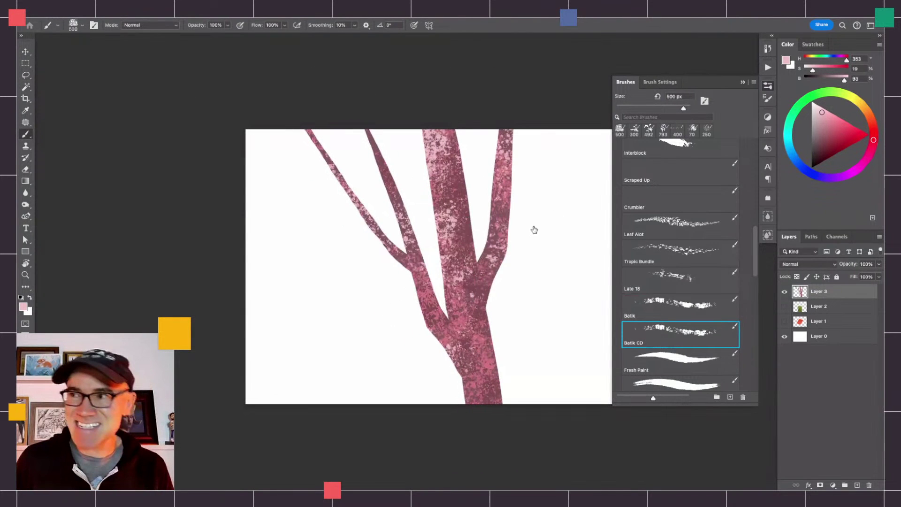
left_click(841, 135)
left_click_drag(327, 262, 330, 296)
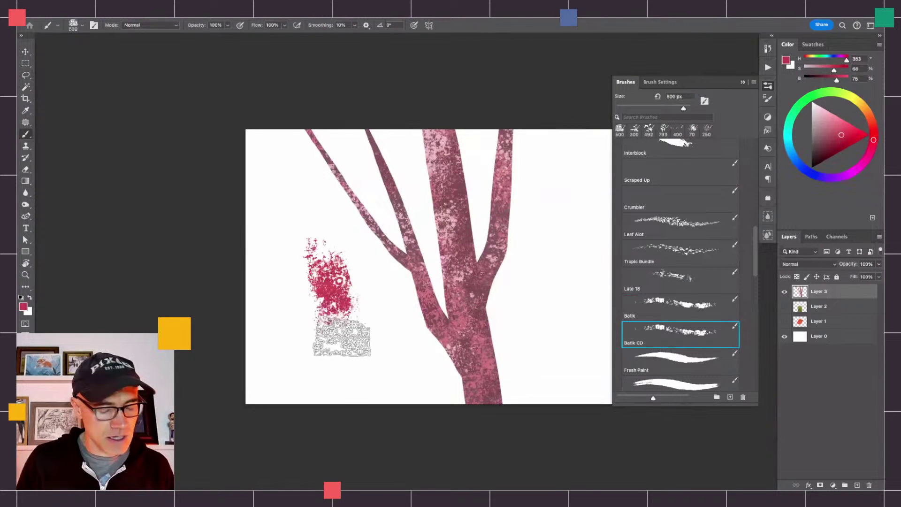
mouse_move(316, 348)
left_mouse_down()
mouse_move(287, 200)
mouse_move(335, 259)
mouse_move(318, 205)
mouse_move(277, 162)
mouse_move(244, 186)
mouse_move(285, 232)
left_mouse_up()
mouse_move(553, 318)
left_mouse_down()
mouse_move(567, 184)
mouse_move(550, 180)
mouse_move(540, 189)
mouse_move(519, 338)
mouse_move(541, 380)
mouse_move(590, 309)
mouse_move(572, 241)
left_mouse_up()
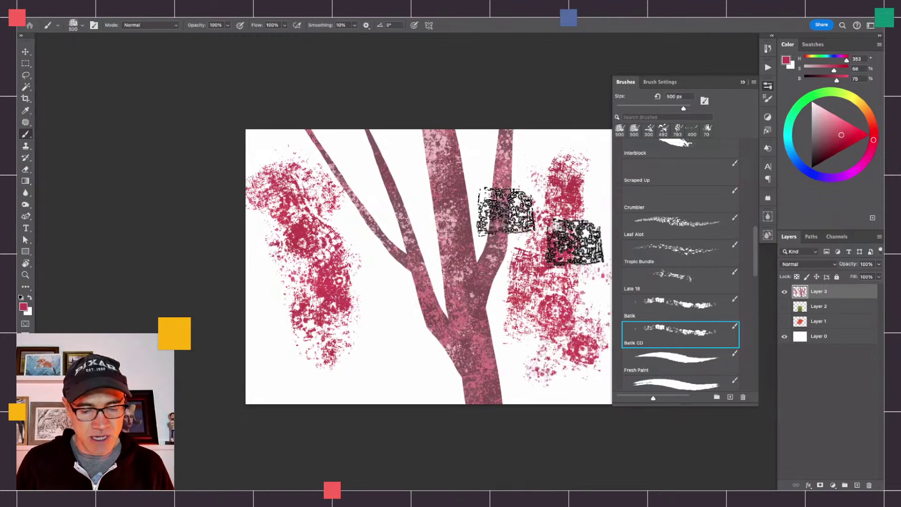
Clear the tree and the crimson texture from Layer 3.
scroll(451, 272, "right", 3)
scroll(450, 272, "down", 1)
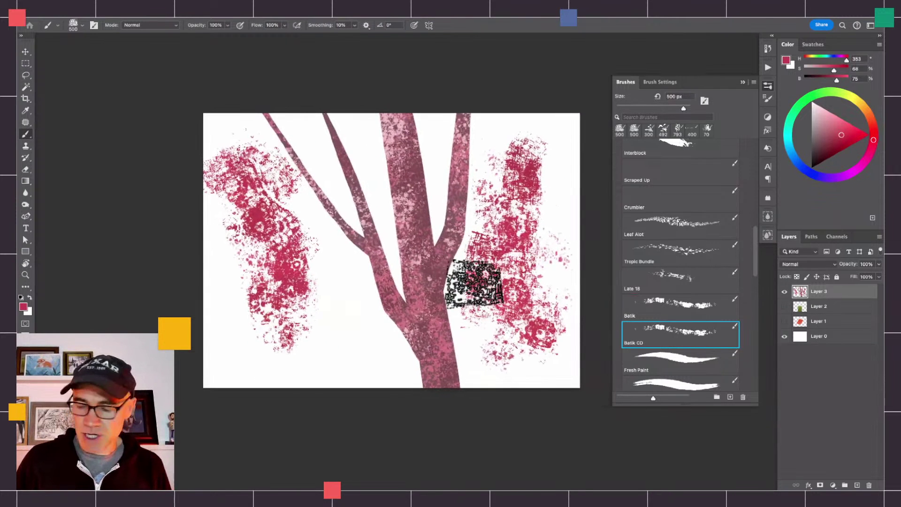
key("super+a")
key("BackSpace")
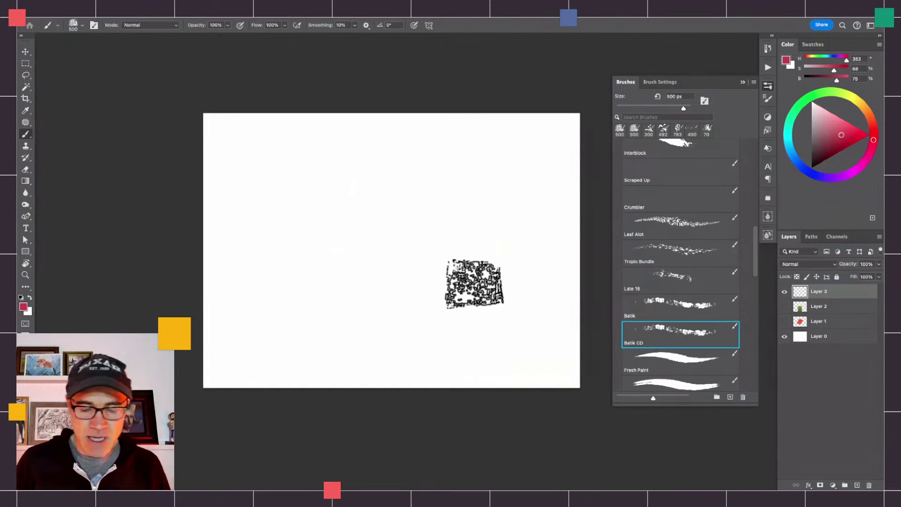
Paint a large solid crimson block near the canvas centre with the Fresh Paint brush at 300 px.
left_click(665, 358)
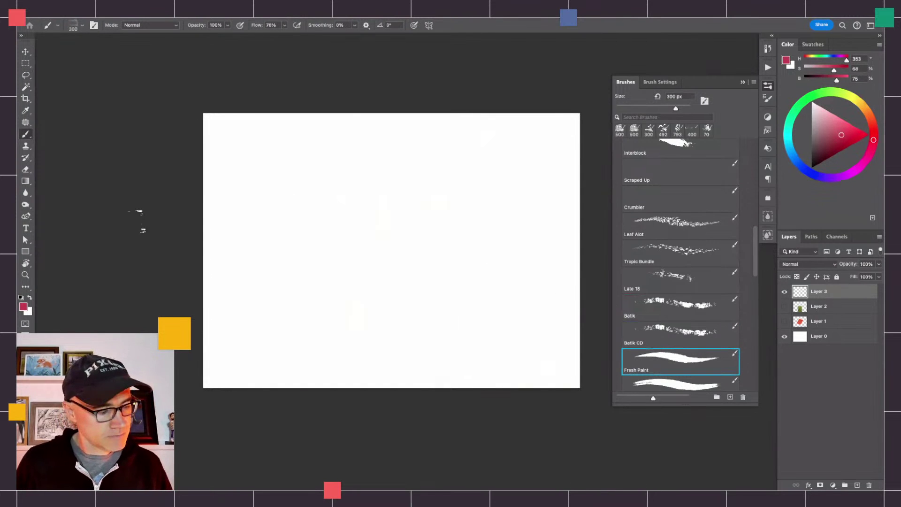
double_click(26, 274)
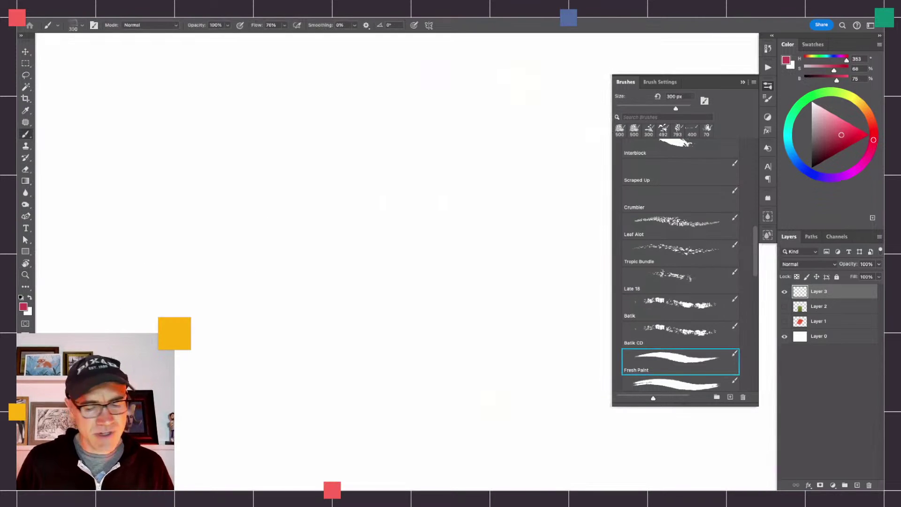
mouse_move(492, 151)
left_mouse_down()
mouse_move(344, 354)
mouse_move(450, 136)
mouse_move(494, 276)
mouse_move(516, 140)
mouse_move(483, 302)
mouse_move(436, 192)
mouse_move(357, 122)
mouse_move(411, 150)
mouse_move(304, 108)
mouse_move(337, 276)
left_mouse_up()
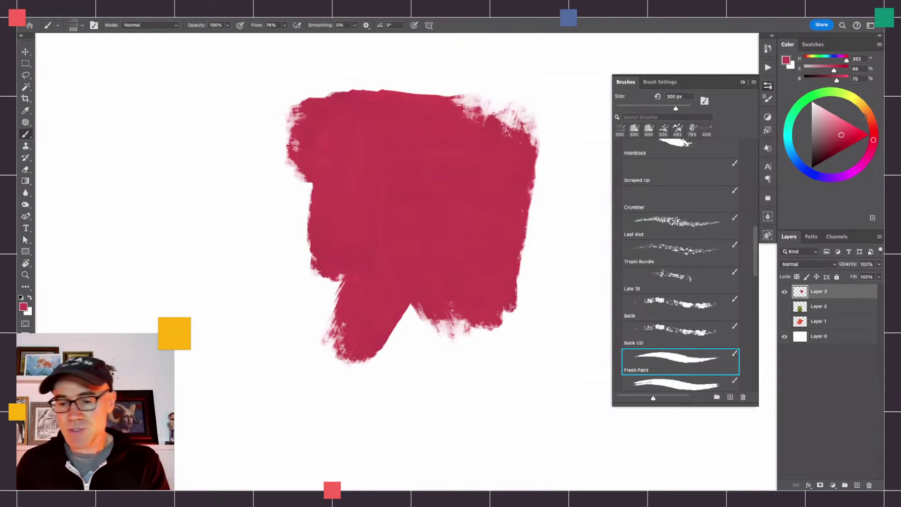
Cover most of the crimson block with overlapping dusty pink strokes (H 11, S 24, B 82).
left_click(822, 120)
mouse_move(398, 133)
left_mouse_down()
mouse_move(403, 375)
mouse_move(347, 263)
mouse_move(281, 211)
left_mouse_up()
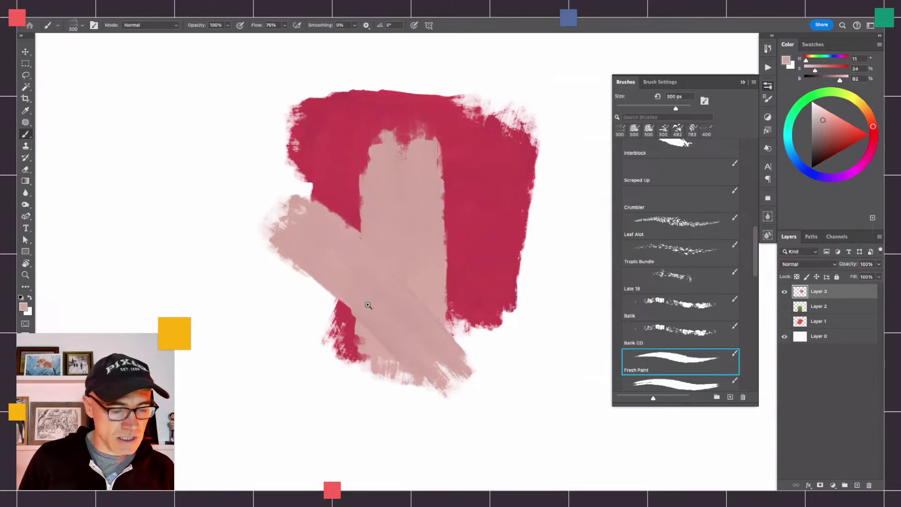
scroll(364, 303, "up", 2)
scroll(375, 281, "down", 3)
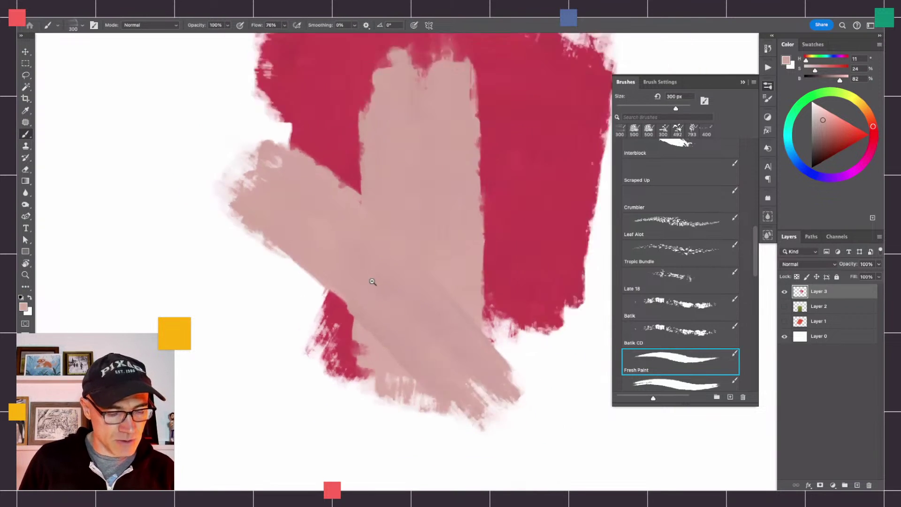
mouse_move(361, 241)
left_mouse_down()
mouse_move(372, 258)
mouse_move(362, 301)
mouse_move(373, 213)
mouse_move(419, 201)
mouse_move(372, 181)
mouse_move(402, 251)
mouse_move(399, 155)
mouse_move(382, 156)
mouse_move(446, 137)
mouse_move(478, 181)
mouse_move(492, 159)
mouse_move(450, 225)
mouse_move(337, 136)
mouse_move(372, 138)
mouse_move(346, 199)
mouse_move(312, 178)
mouse_move(282, 136)
mouse_move(312, 202)
left_mouse_up()
mouse_move(316, 281)
left_mouse_down()
mouse_move(402, 137)
mouse_move(396, 105)
mouse_move(293, 82)
left_mouse_up()
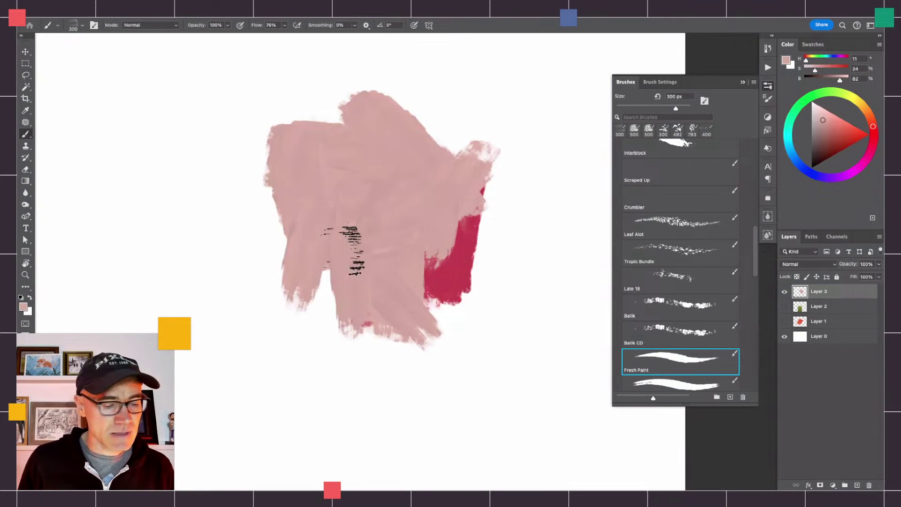
Paint a second dusty pink patch with tapering strokes at the canvas's upper left, and layer salmon pink (H 11, S 33, B 95) over it.
left_click_drag(311, 274, 312, 297)
left_click(312, 299, "alt")
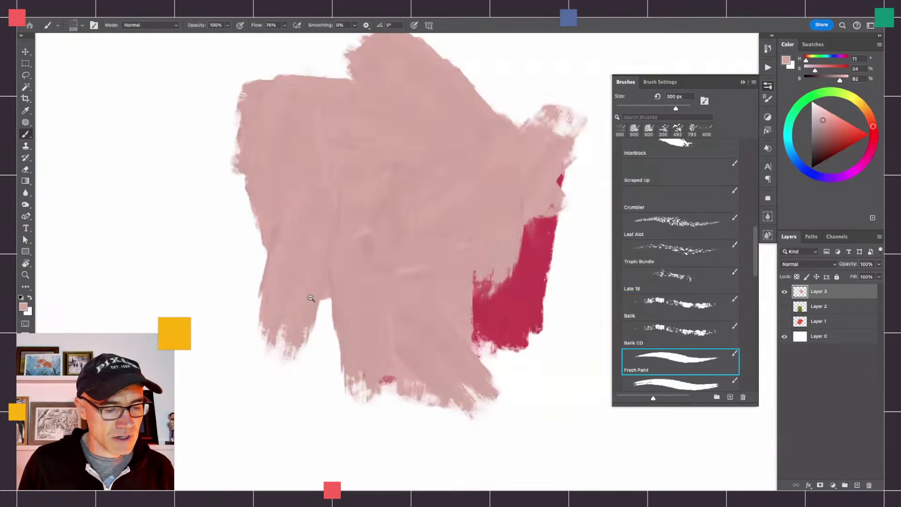
left_click(310, 297, "alt")
left_click(327, 254, "alt")
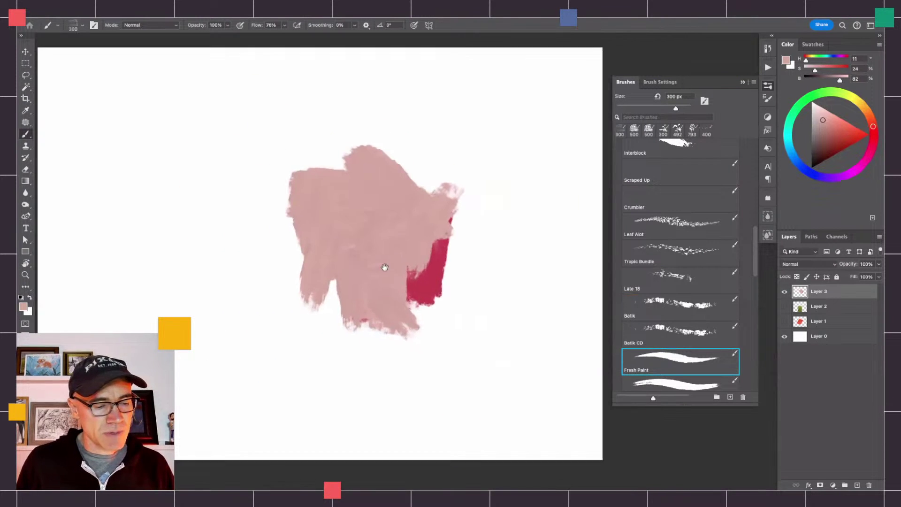
left_click_drag(385, 268, 419, 265)
mouse_move(265, 141)
left_mouse_down()
mouse_move(270, 326)
mouse_move(230, 183)
mouse_move(261, 145)
mouse_move(267, 102)
mouse_move(297, 136)
mouse_move(329, 112)
mouse_move(288, 115)
mouse_move(322, 61)
mouse_move(251, 75)
mouse_move(213, 201)
mouse_move(235, 248)
mouse_move(201, 126)
mouse_move(209, 87)
mouse_move(228, 54)
mouse_move(256, 61)
mouse_move(342, 136)
left_mouse_up()
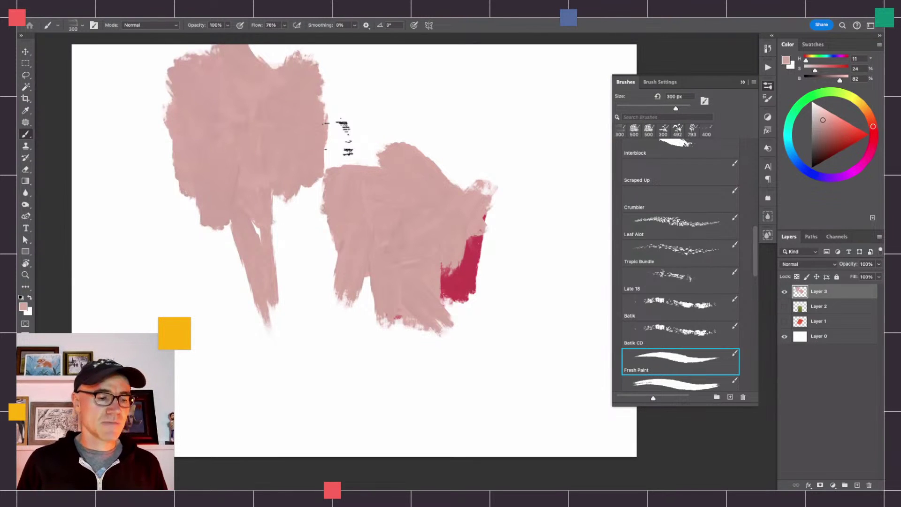
left_click(830, 115)
mouse_move(235, 120)
left_mouse_down()
mouse_move(246, 73)
mouse_move(286, 164)
mouse_move(283, 87)
mouse_move(303, 77)
mouse_move(319, 94)
mouse_move(322, 41)
left_mouse_up()
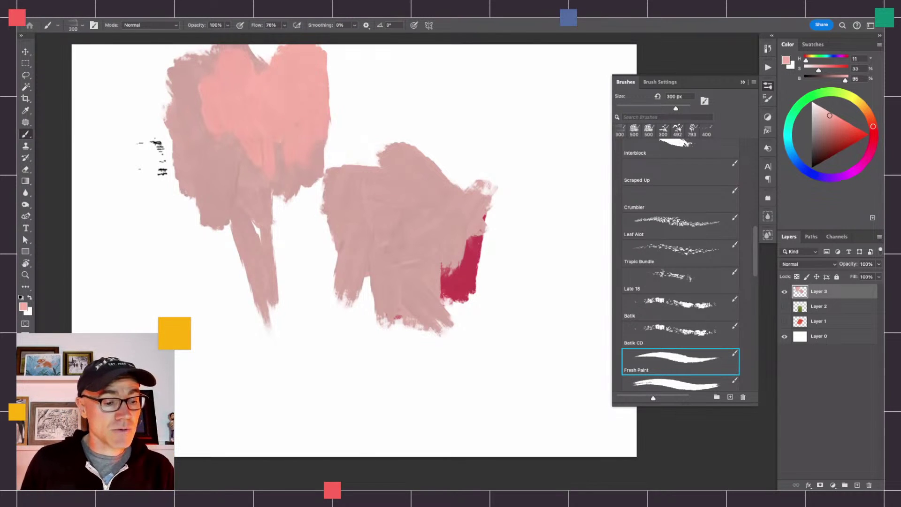
Extend the upper patch to the right with sampled mid pink (S 30, B 89) and pale pink (S 16, B 92) strokes.
scroll(287, 161, "up", 2)
left_click(311, 164, "alt")
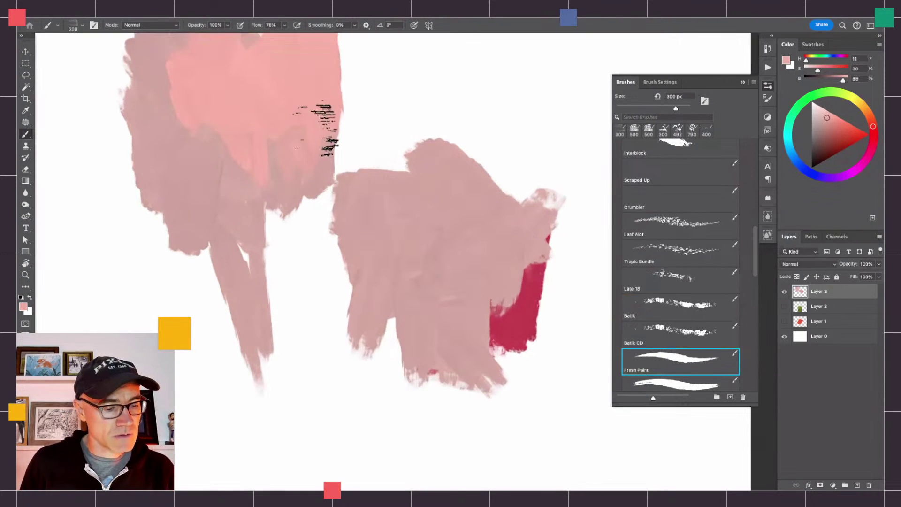
mouse_move(330, 89)
left_mouse_down()
mouse_move(359, 80)
mouse_move(399, 92)
left_mouse_up()
left_click(400, 122, "alt")
mouse_move(425, 97)
left_mouse_down()
mouse_move(423, 82)
mouse_move(405, 93)
mouse_move(375, 75)
left_mouse_up()
scroll(316, 215, "down", 1)
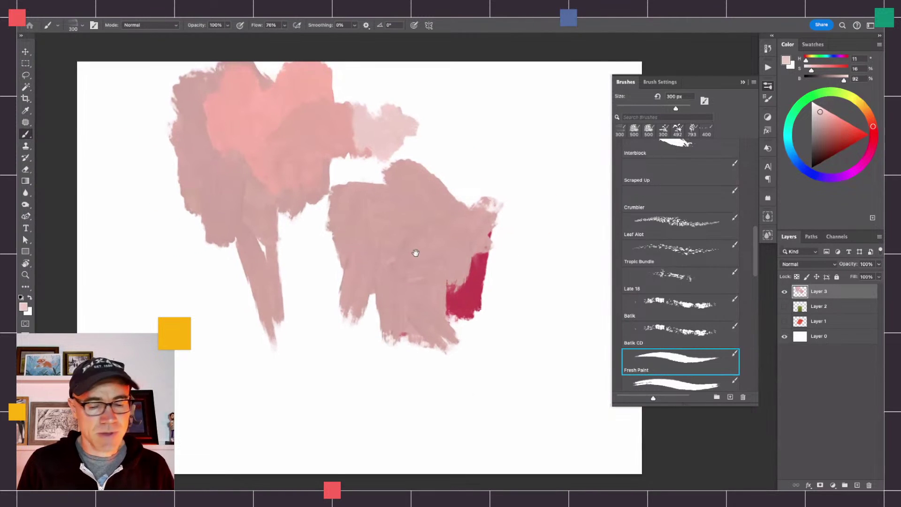
Paint a tall pale pink block on the canvas's right side with the Slick Paint brush at 250 px.
scroll(746, 256, "down", 3)
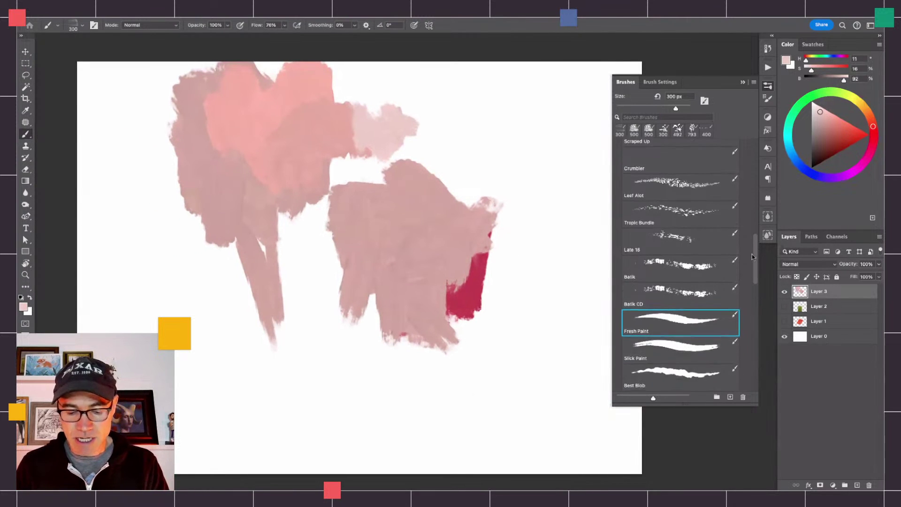
left_click(659, 301)
left_click_drag(429, 282, 350, 245)
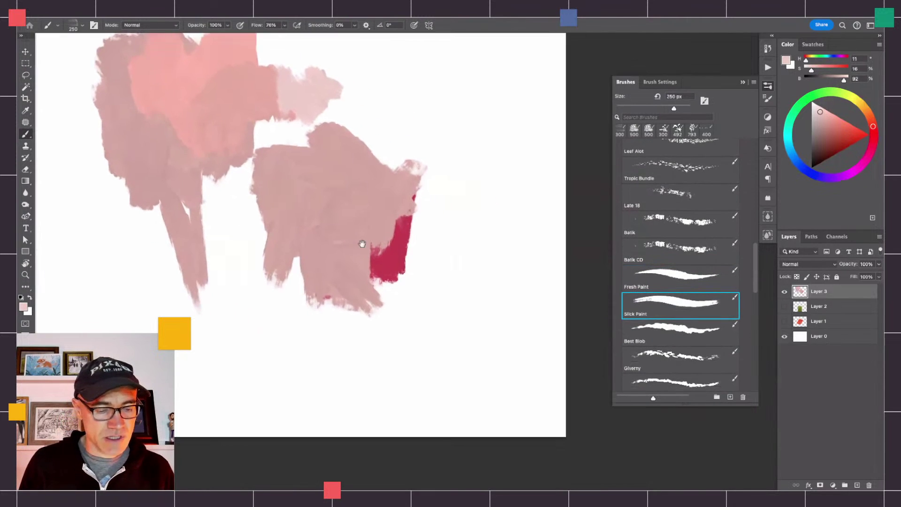
mouse_move(516, 228)
left_mouse_down()
mouse_move(432, 323)
mouse_move(406, 334)
left_mouse_up()
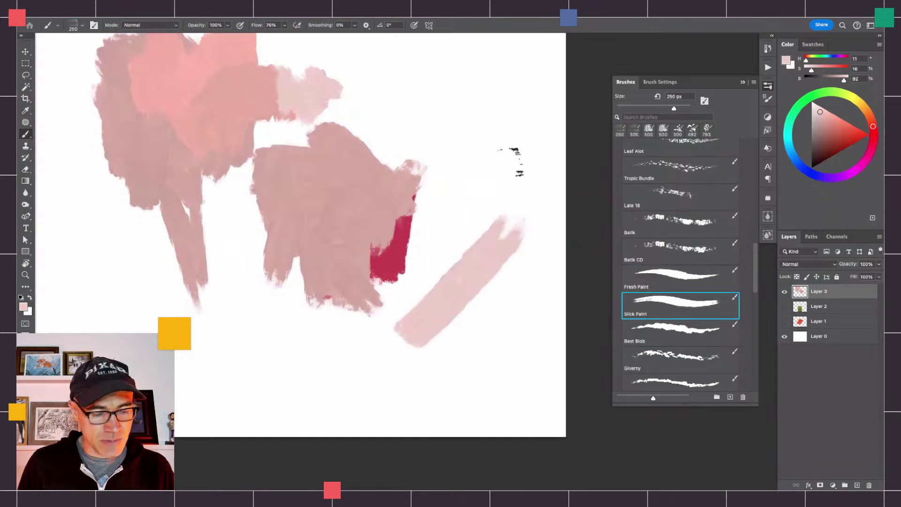
left_click_drag(513, 158, 418, 115)
left_click_drag(476, 106, 469, 214)
mouse_move(501, 159)
left_mouse_down()
mouse_move(507, 254)
mouse_move(521, 265)
mouse_move(534, 155)
mouse_move(529, 103)
mouse_move(494, 110)
mouse_move(486, 87)
mouse_move(434, 136)
mouse_move(425, 217)
left_mouse_up()
mouse_move(481, 246)
left_mouse_down()
mouse_move(507, 263)
mouse_move(497, 346)
mouse_move(513, 350)
mouse_move(538, 176)
mouse_move(549, 273)
mouse_move(551, 183)
mouse_move(527, 85)
left_mouse_up()
Select the Best Blob brush at 500 px and clear all pink paint samples from Layer 3.
left_click(675, 328)
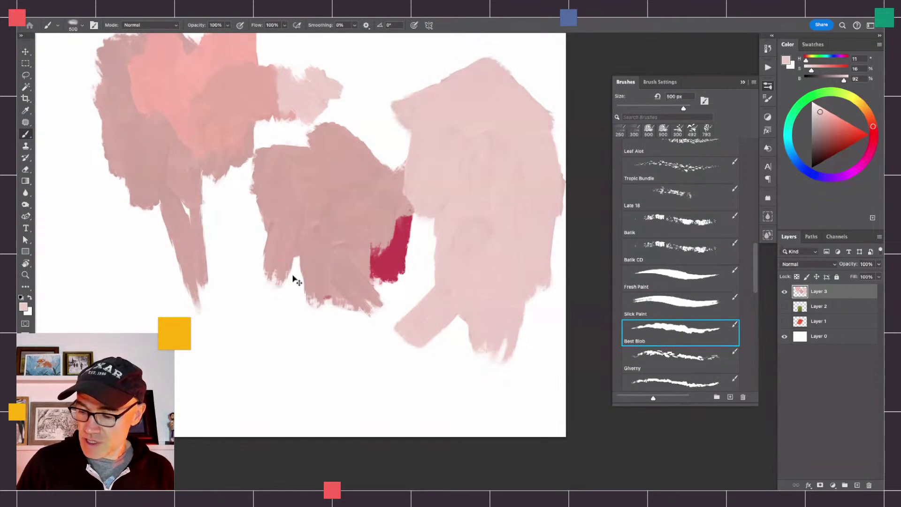
key("ctrl+a")
key("Delete")
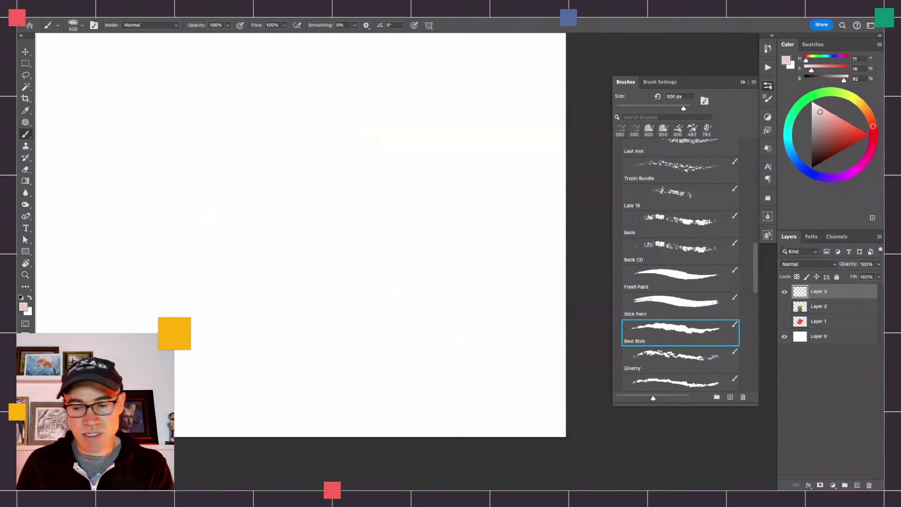
Paint overlapping purple strokes (H 284, S 49, B 89) with Best Blob across the canvas, and remove them from Layer 3.
left_click(844, 174)
left_click(417, 269, "alt")
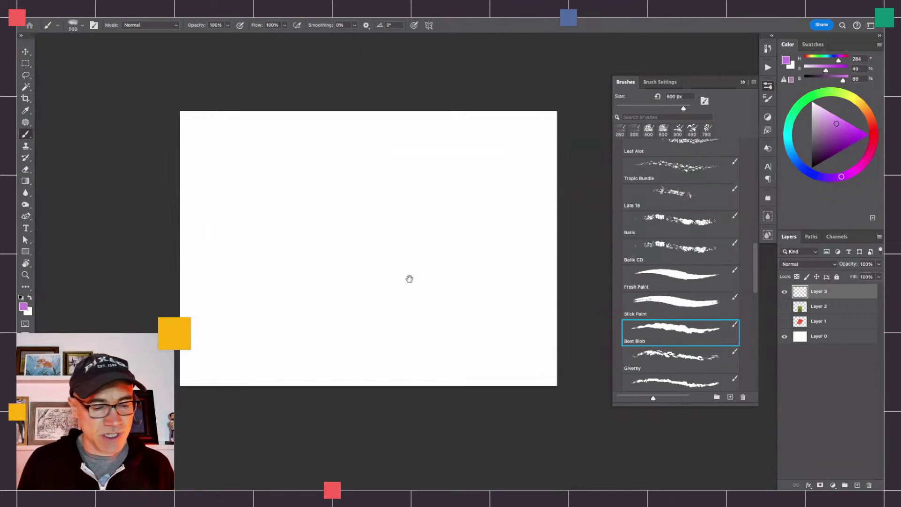
mouse_move(416, 217)
left_mouse_down()
mouse_move(351, 149)
mouse_move(399, 281)
mouse_move(351, 158)
mouse_move(399, 199)
mouse_move(427, 179)
mouse_move(414, 131)
mouse_move(368, 74)
left_mouse_up()
mouse_move(364, 287)
left_mouse_down()
mouse_move(331, 141)
mouse_move(318, 302)
mouse_move(269, 211)
mouse_move(225, 162)
left_mouse_up()
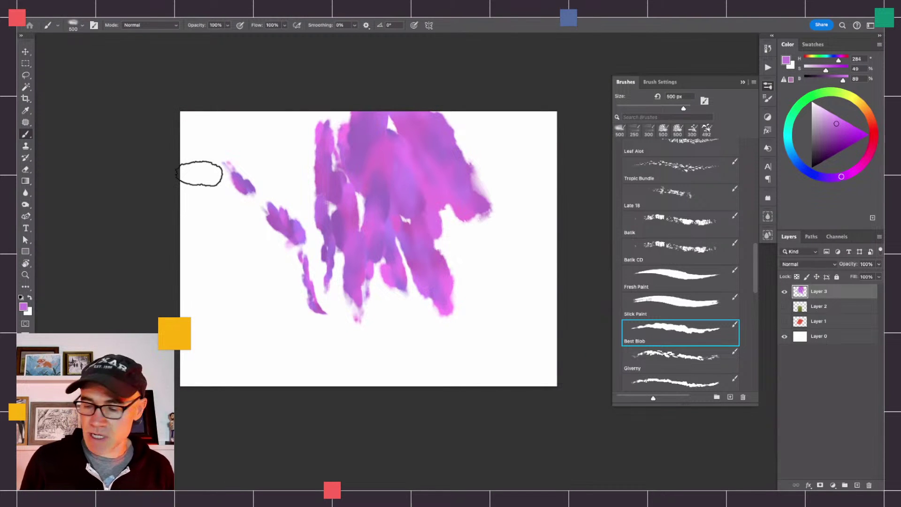
key("ctrl+z")
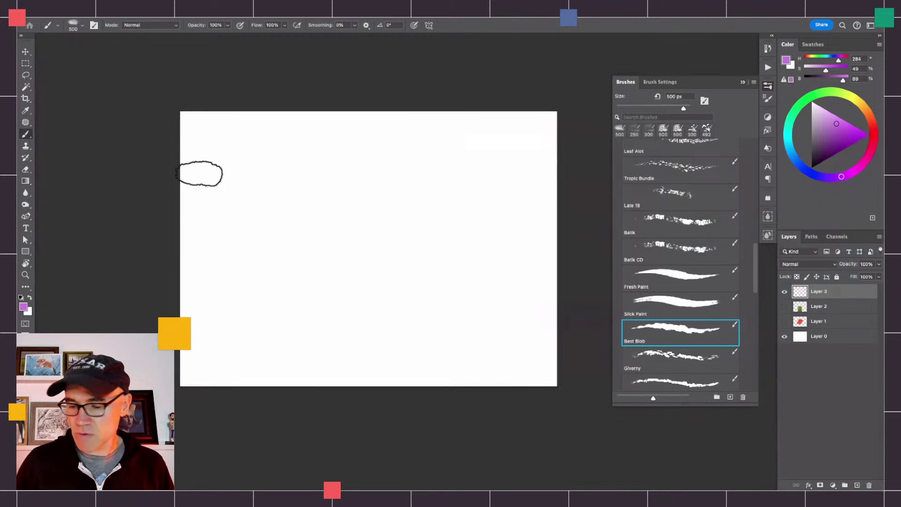
Paint a diagonal leaf-like shape in blue (H 216, S 49, B 89) with Best Blob, and clear it from Layer 3.
left_click(795, 159)
mouse_move(384, 198)
left_mouse_down()
mouse_move(286, 274)
mouse_move(274, 297)
mouse_move(306, 254)
mouse_move(393, 180)
mouse_move(271, 292)
mouse_move(271, 309)
mouse_move(390, 177)
mouse_move(321, 212)
mouse_move(346, 203)
left_mouse_up()
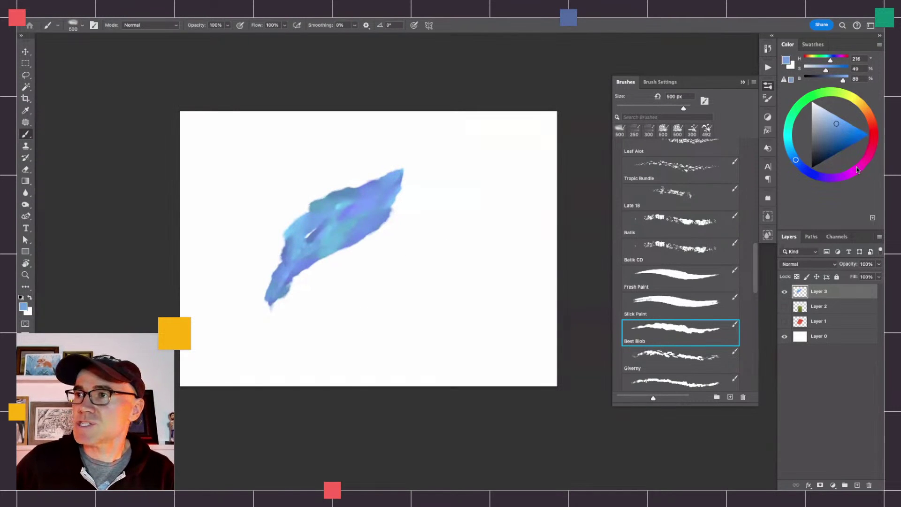
key("Tab")
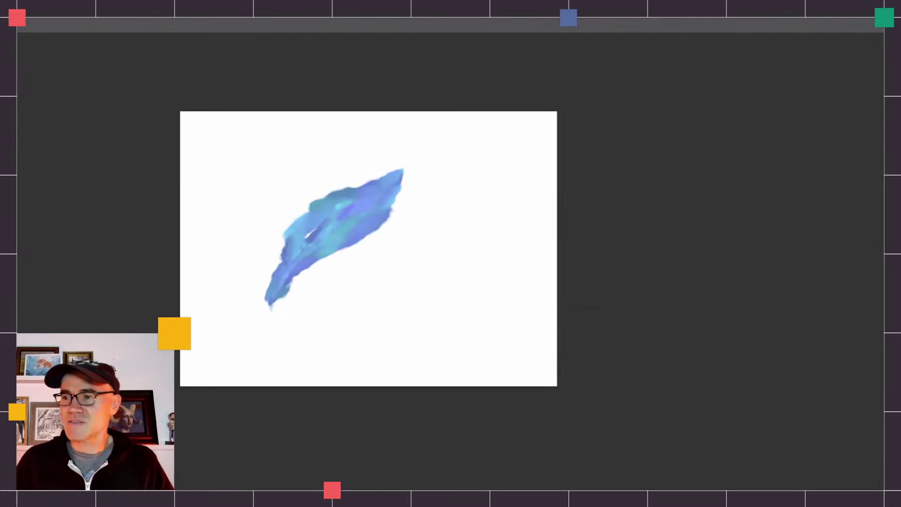
key("Tab")
mouse_move(404, 155)
left_mouse_down()
mouse_move(338, 184)
mouse_move(286, 244)
left_mouse_up()
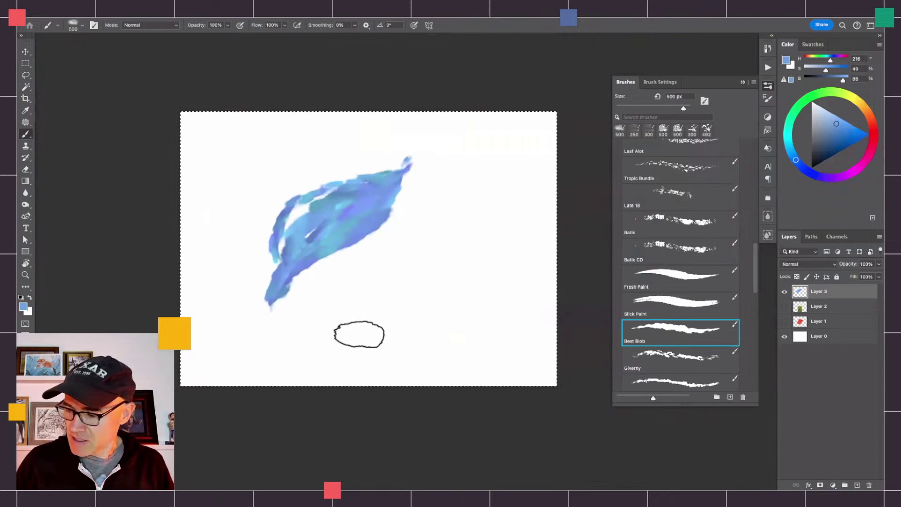
key("super+a")
key("BackSpace")
Paint two tall diagonal patches of varied blue dabs with the Giverny brush at 600 px, and clear them from Layer 3.
scroll(754, 262, "down", 4)
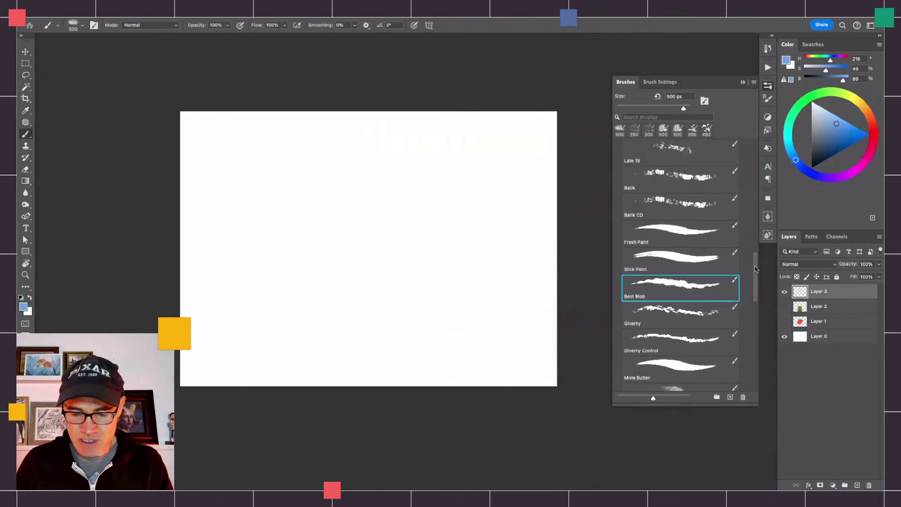
left_click(680, 272)
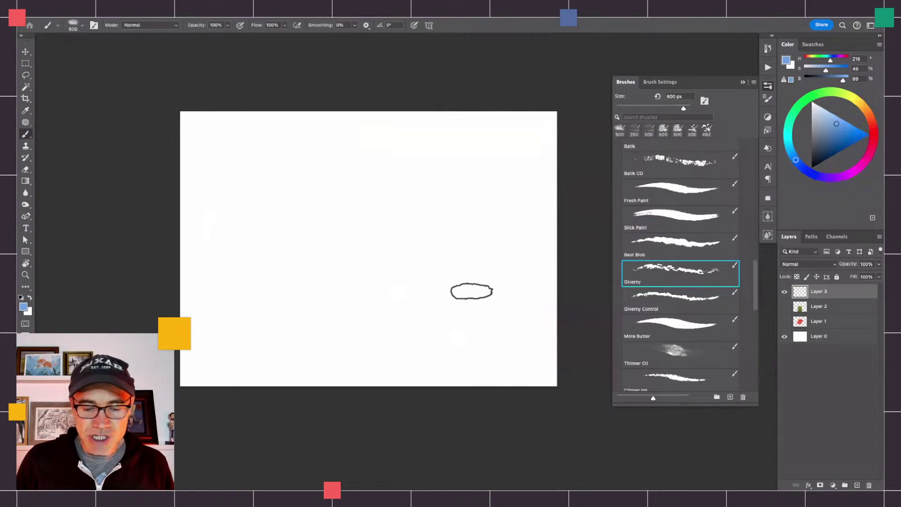
left_click_drag(428, 324, 385, 226)
mouse_move(392, 191)
left_mouse_down()
mouse_move(424, 311)
mouse_move(394, 193)
mouse_move(430, 296)
mouse_move(422, 203)
mouse_move(416, 233)
mouse_move(432, 331)
left_mouse_up()
mouse_move(312, 241)
left_mouse_down()
mouse_move(314, 195)
mouse_move(302, 183)
mouse_move(337, 333)
mouse_move(298, 155)
mouse_move(340, 287)
mouse_move(304, 149)
mouse_move(351, 302)
mouse_move(320, 215)
mouse_move(319, 240)
mouse_move(247, 107)
left_mouse_up()
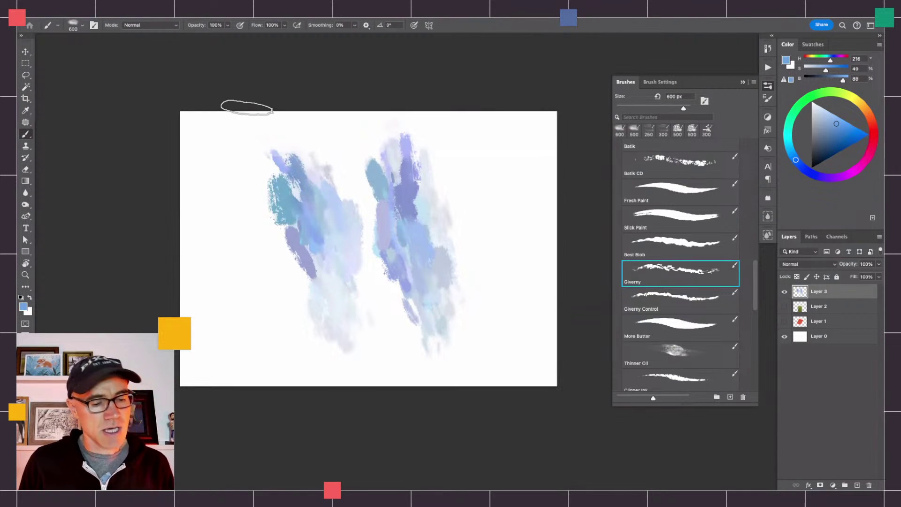
key("Delete")
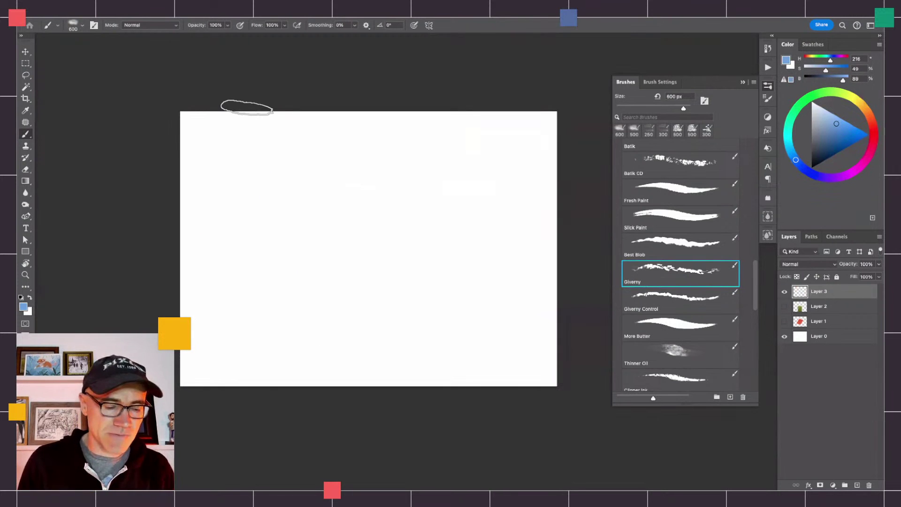
Set the foreground colour to a saturated blue (H 216, S 86, B 84) for painting with the Giverny brush.
scroll(256, 322, "up", 3)
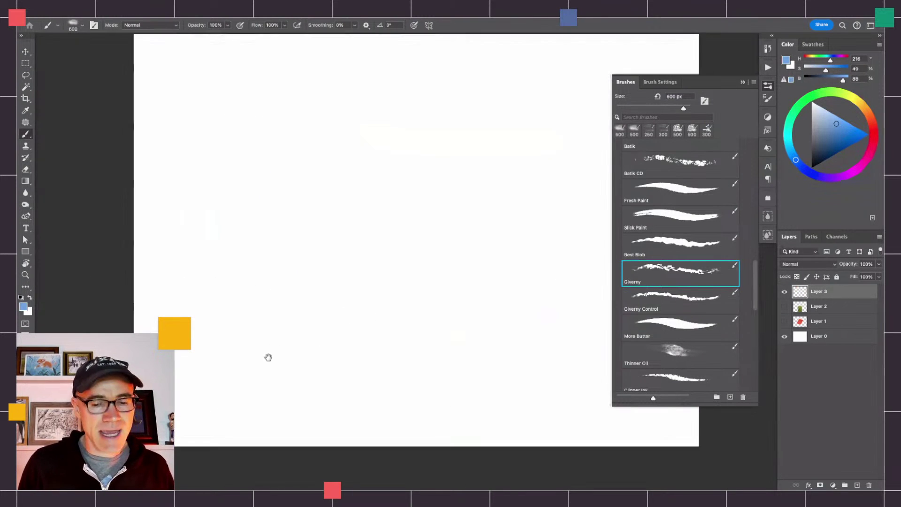
left_click(23, 306)
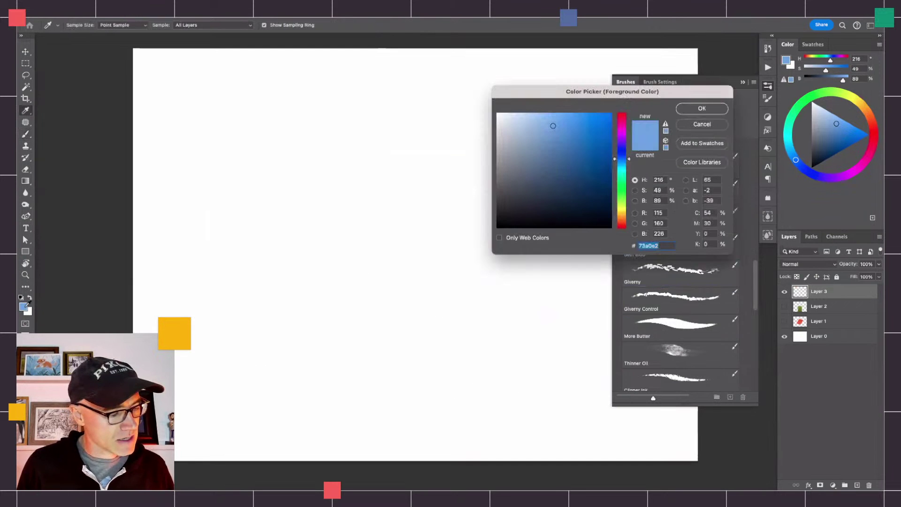
left_click(598, 135)
left_click(701, 108)
key("b")
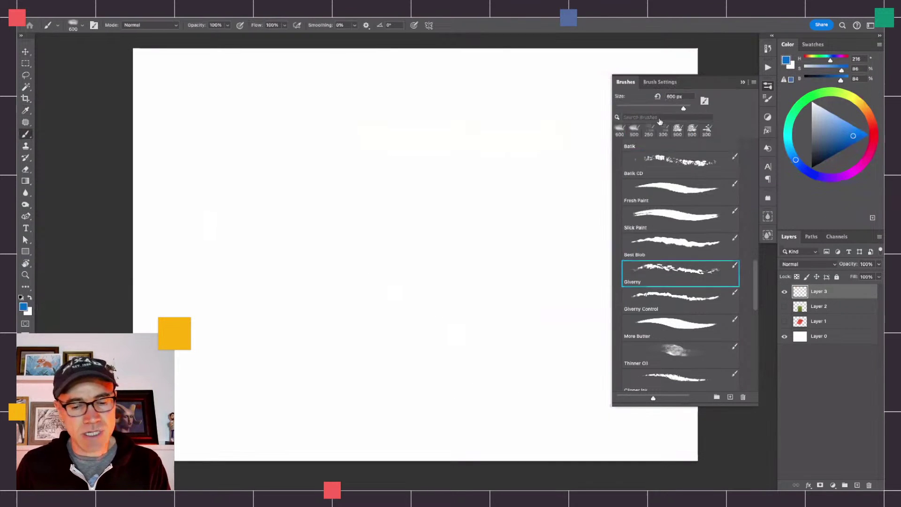
Set the background colour to a saturated pinkish red to blend with the blue foreground in the Giverny brush.
left_click(29, 312)
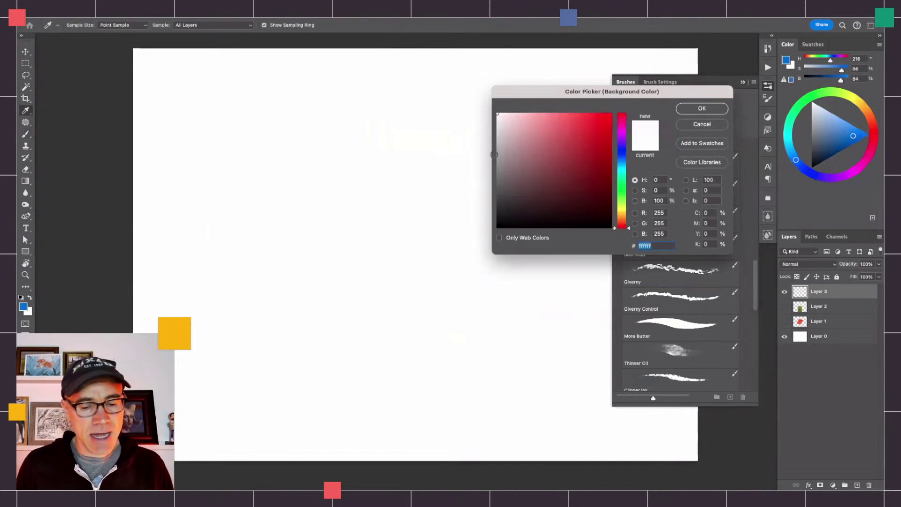
left_click(577, 134)
left_click(701, 108)
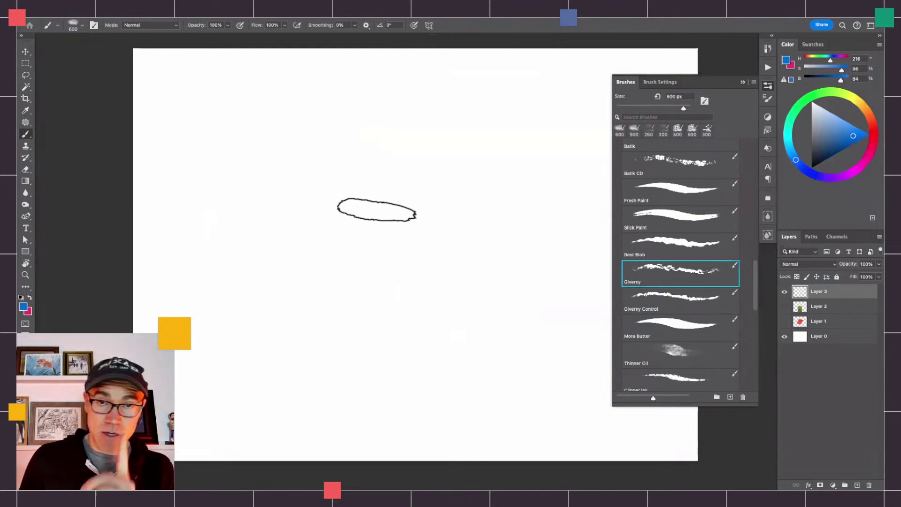
Paint a tall diagonal purple-magenta patch and a blue patch beside it with Giverny at 600 px, and undo the blue patch.
mouse_move(494, 346)
left_mouse_down()
mouse_move(356, 114)
mouse_move(437, 271)
mouse_move(458, 302)
mouse_move(374, 145)
mouse_move(488, 342)
mouse_move(378, 151)
mouse_move(487, 299)
mouse_move(388, 117)
mouse_move(530, 347)
mouse_move(382, 110)
mouse_move(447, 191)
left_mouse_up()
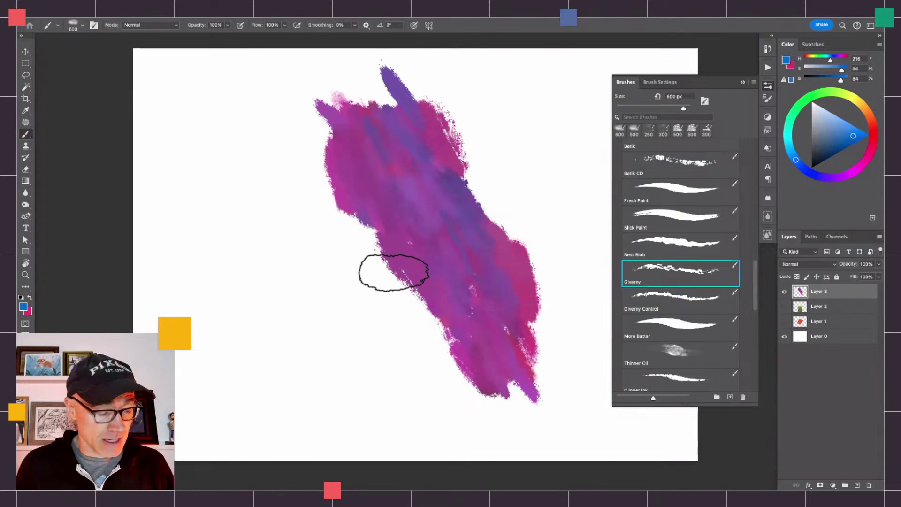
mouse_move(224, 136)
left_mouse_down()
mouse_move(352, 366)
mouse_move(207, 111)
mouse_move(346, 358)
mouse_move(232, 147)
mouse_move(266, 202)
mouse_move(319, 295)
mouse_move(223, 151)
left_mouse_up()
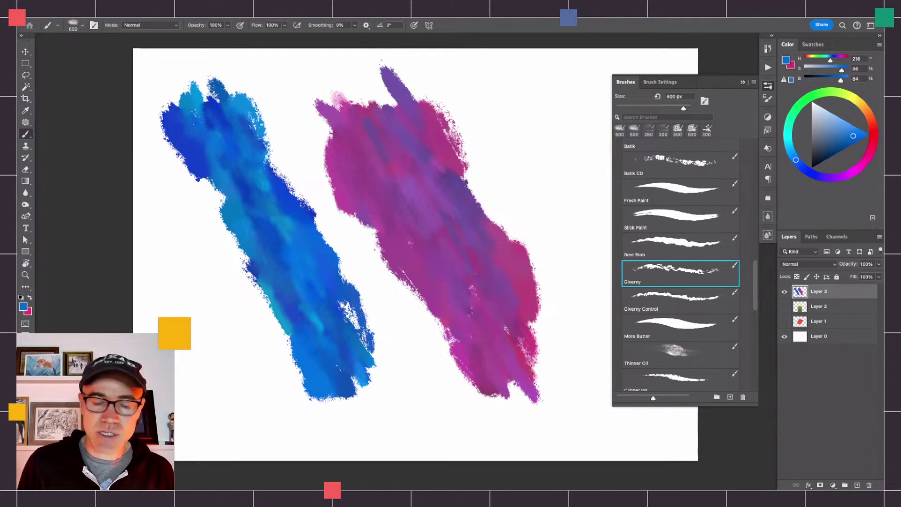
key("ctrl+z")
Paint a smaller diagonal patch of pink and purple dabs beside the large one, and clear all strokes from Layer 3.
mouse_move(335, 370)
left_mouse_down()
mouse_move(231, 181)
mouse_move(385, 399)
mouse_move(345, 375)
mouse_move(215, 199)
mouse_move(365, 361)
left_mouse_up()
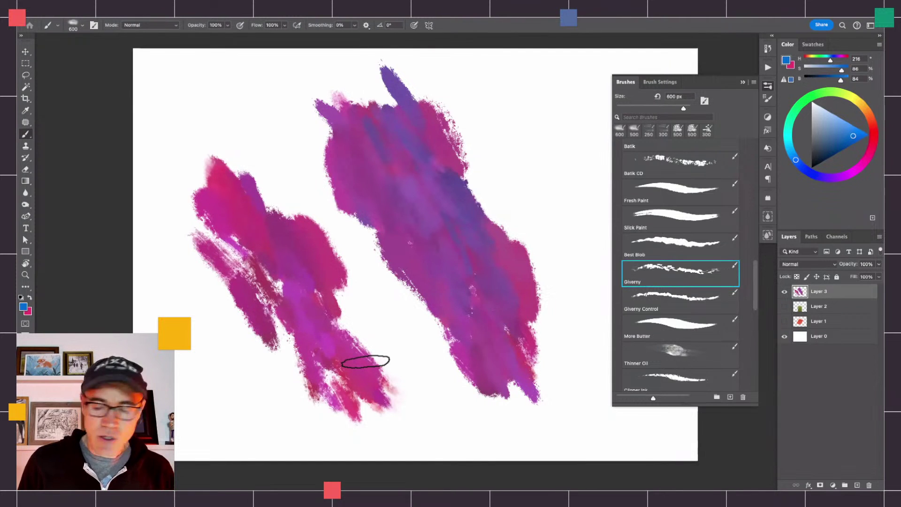
key("ctrl+a")
key("Delete")
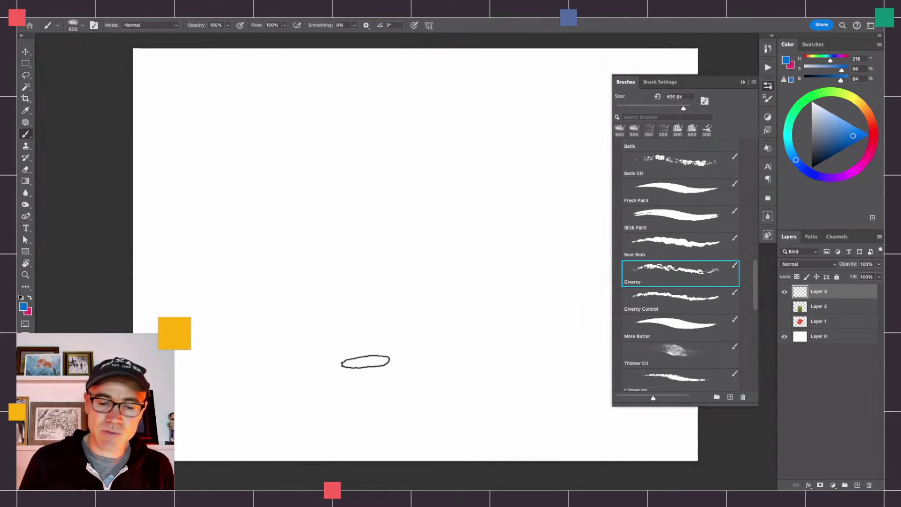
Open the Color Dynamics settings of the Giverny brush to examine its colour jitter controls.
left_click(652, 83)
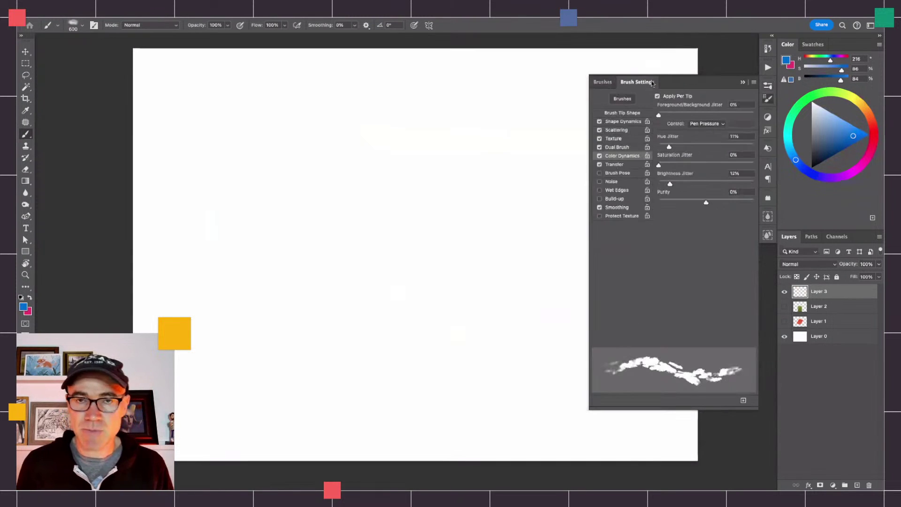